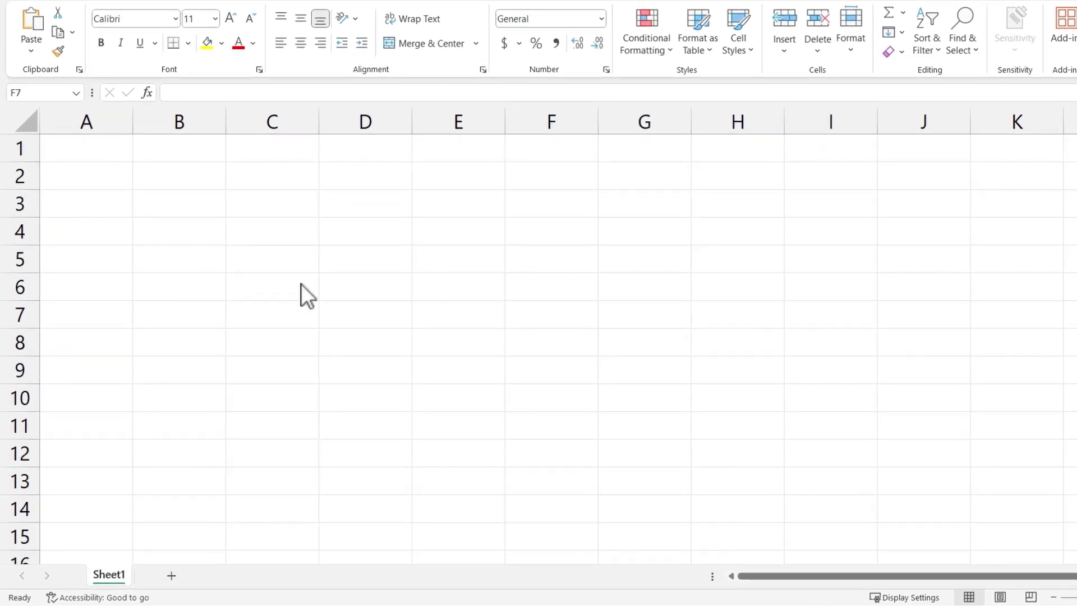
# Rename the Sheet1 worksheet tab to Ralphie.
pyautogui.click(119, 581)
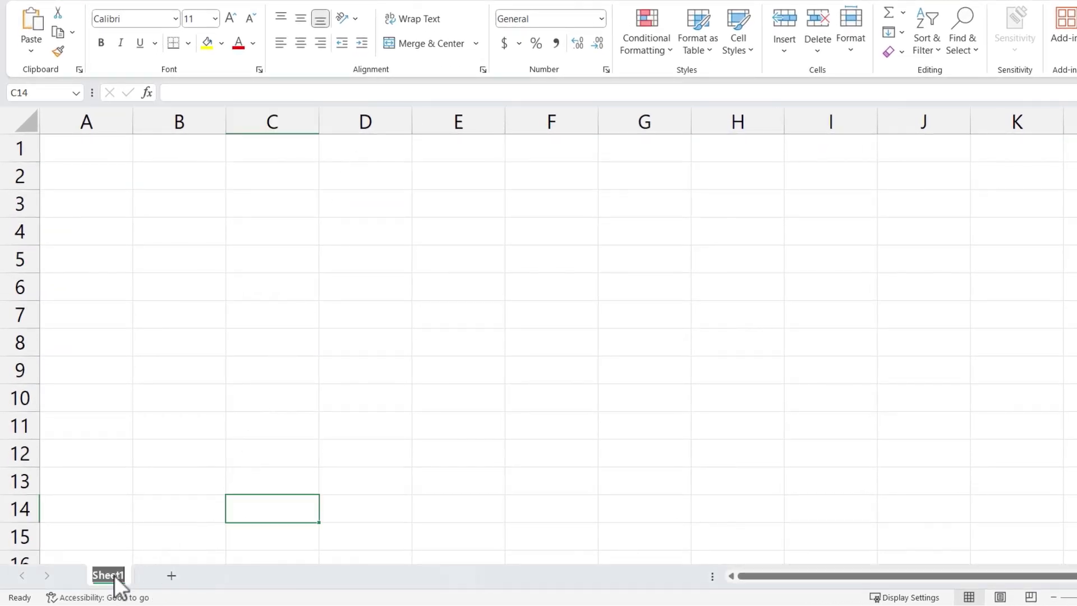
pyautogui.doubleClick(119, 574)
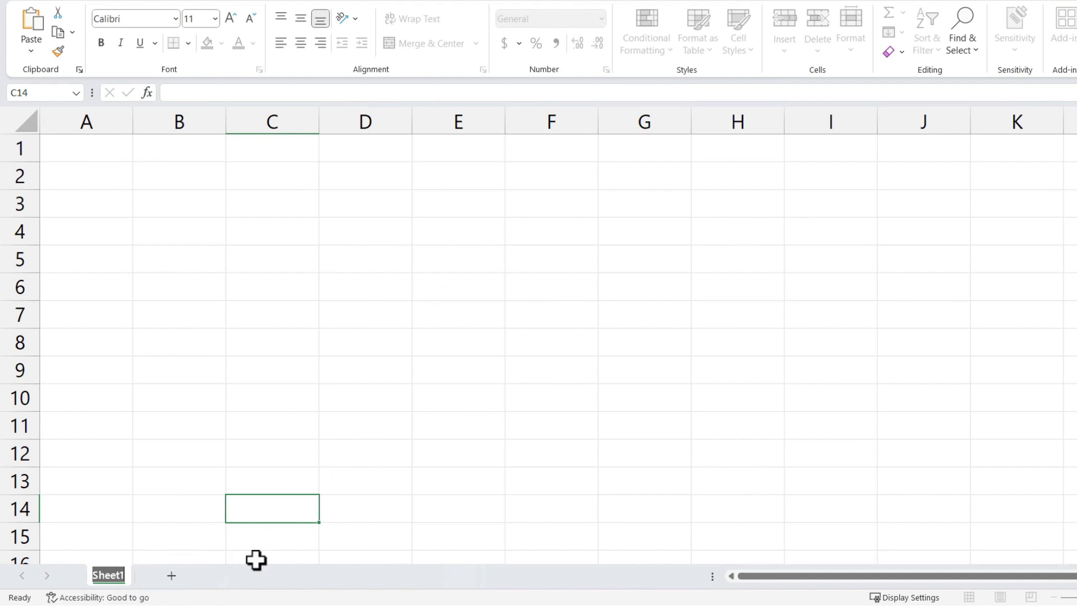
pyautogui.write('Rap')
pyautogui.write('phie')
pyautogui.press('Return')
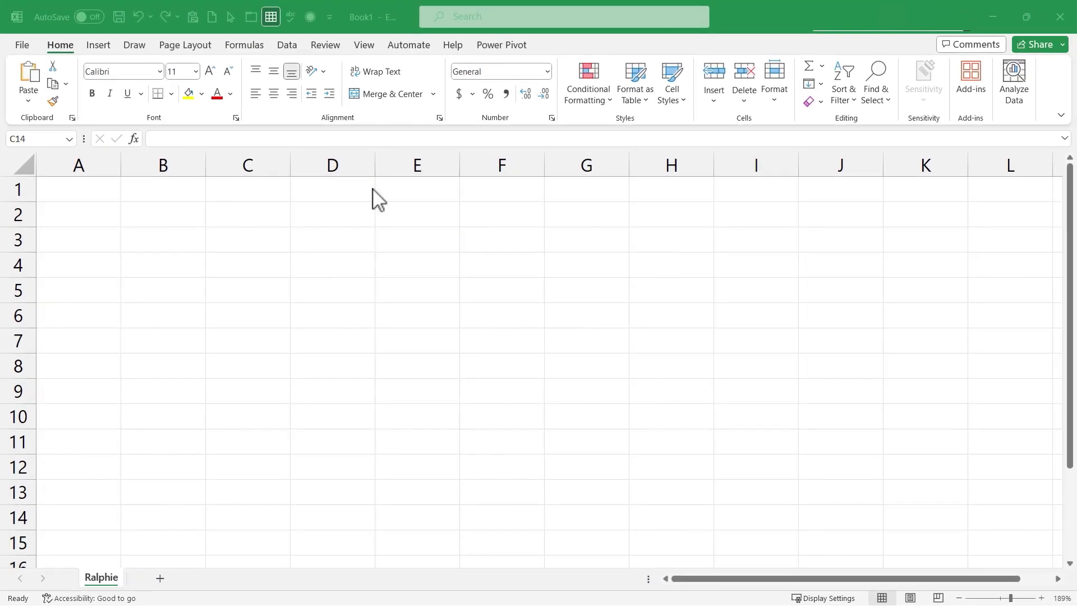
# Type Ralphie in A1 and centre it over A1:E1 with Center Across Selection.
pyautogui.click(95, 189)
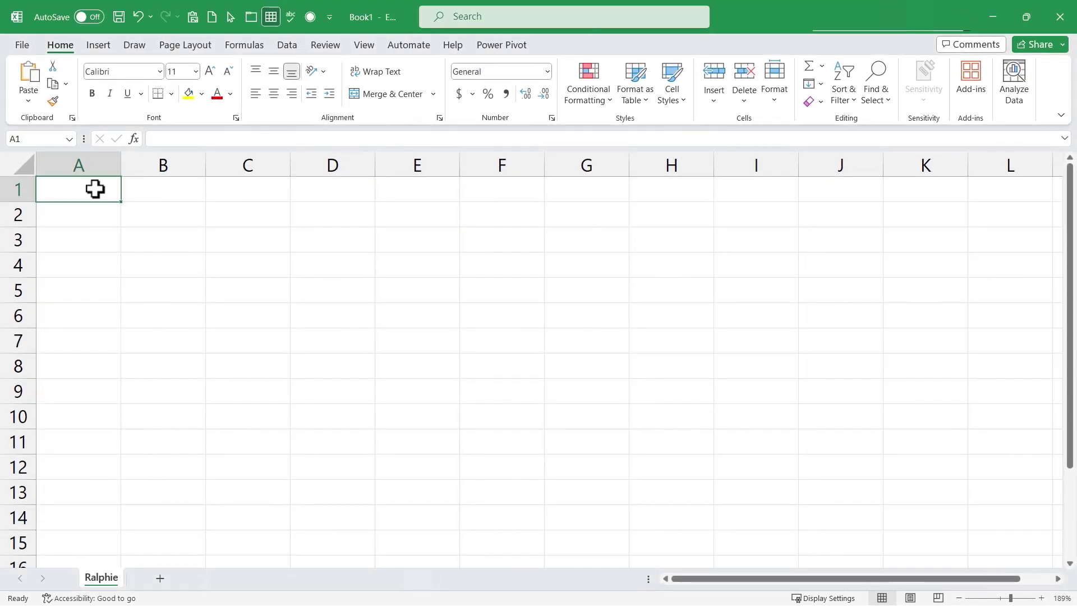
pyautogui.write('Ralphie')
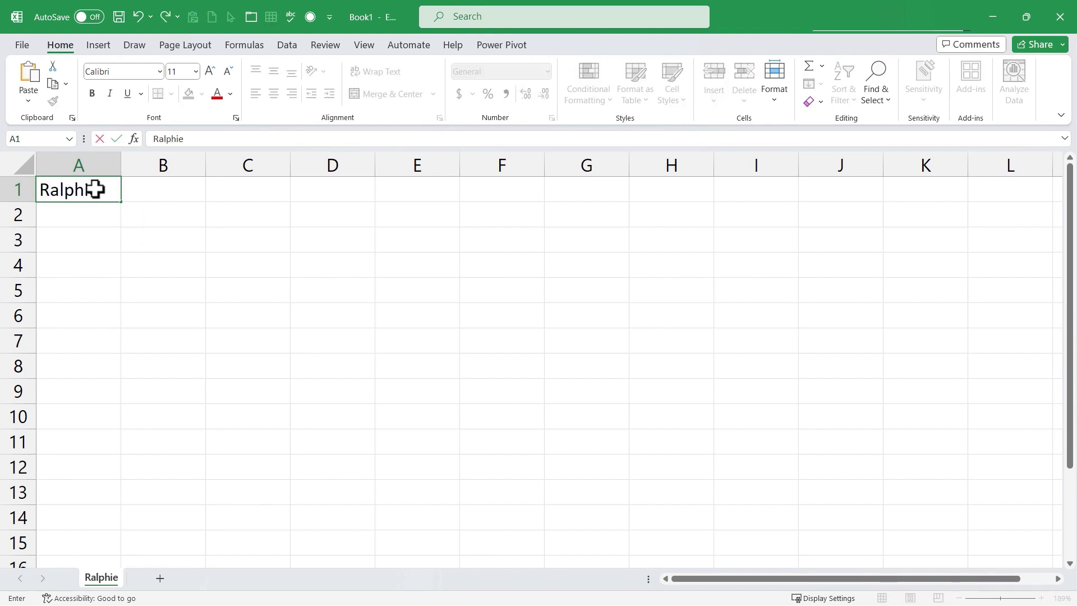
pyautogui.moveTo(95, 189); pyautogui.dragTo(403, 191)
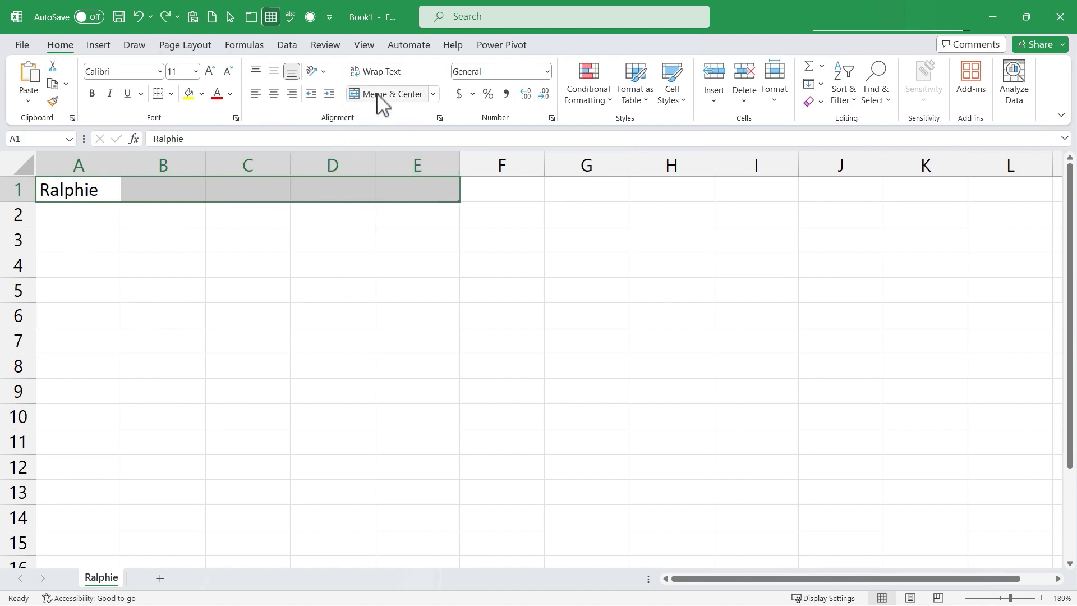
pyautogui.click(435, 94)
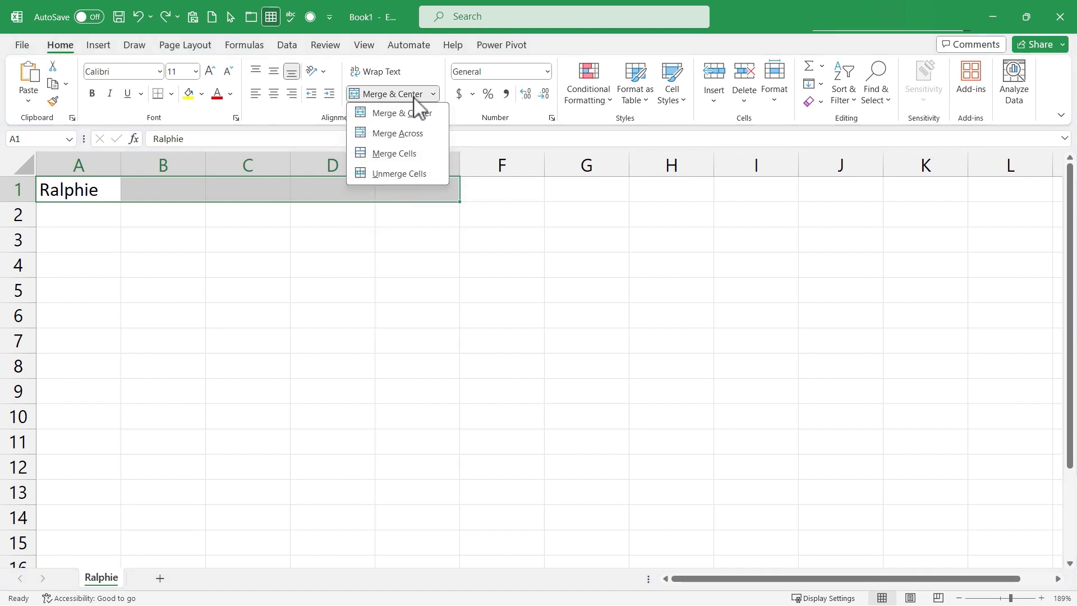
pyautogui.click(434, 94)
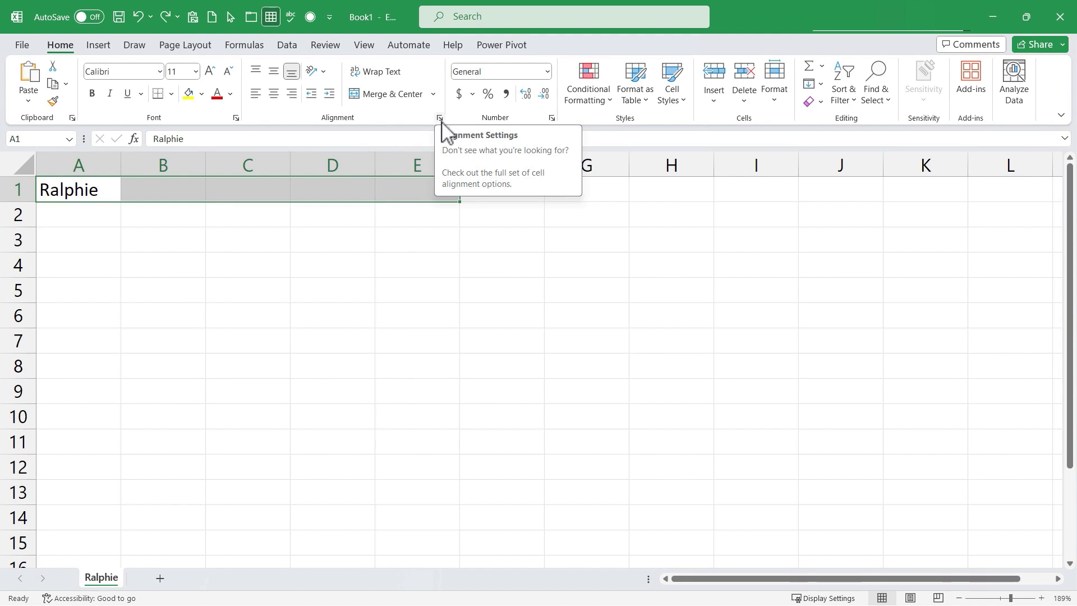
pyautogui.click(440, 119)
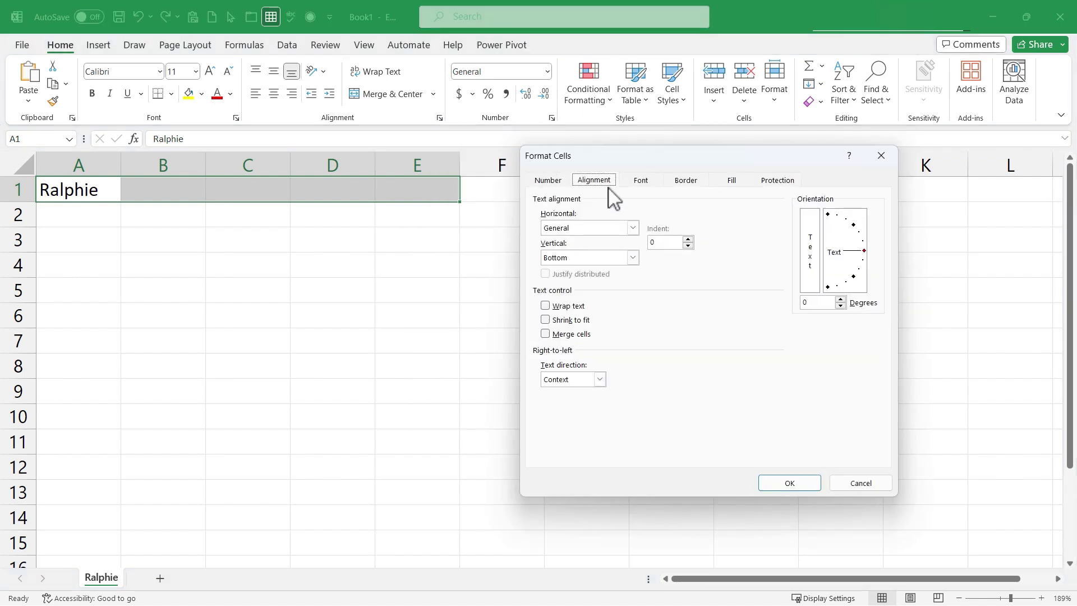
pyautogui.click(633, 228)
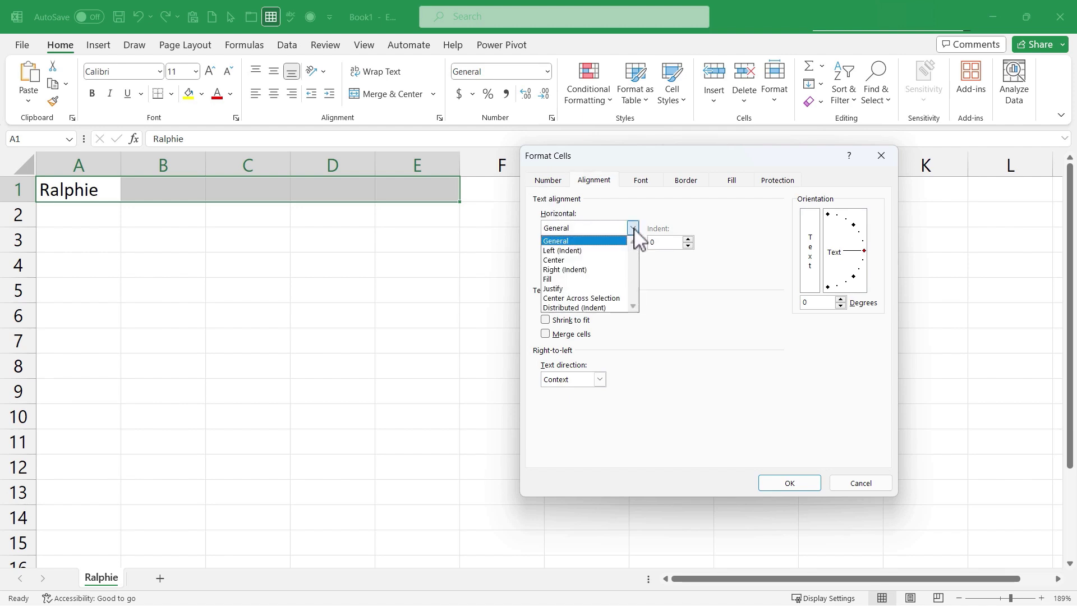
pyautogui.click(599, 298)
pyautogui.click(790, 481)
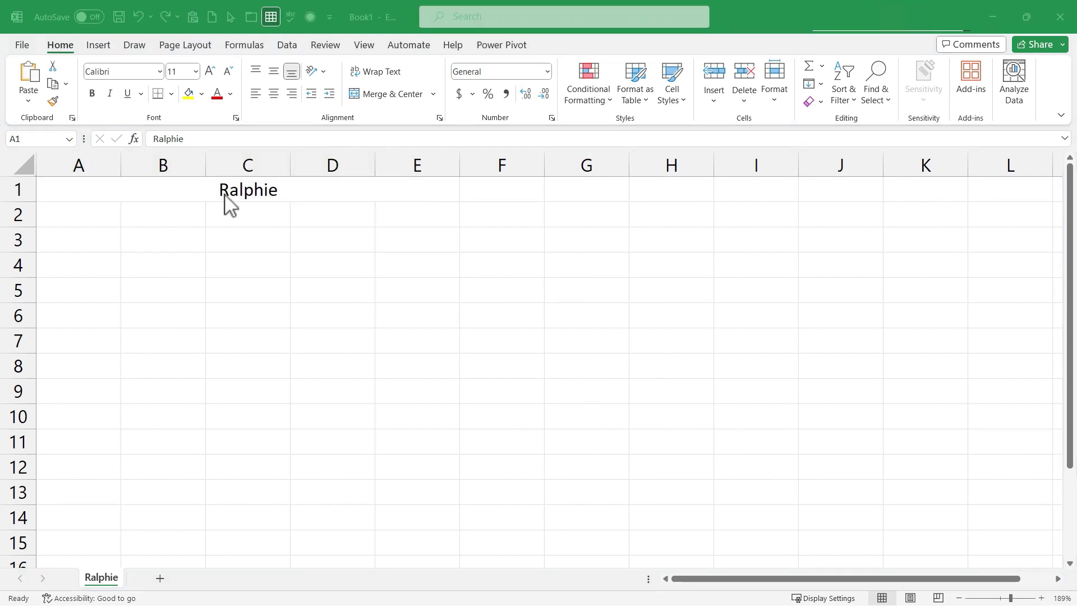
# Enter the headings Gift, Cost, Purchased, Received and Wrapped across A2:E2.
pyautogui.click(75, 228)
pyautogui.click(77, 215)
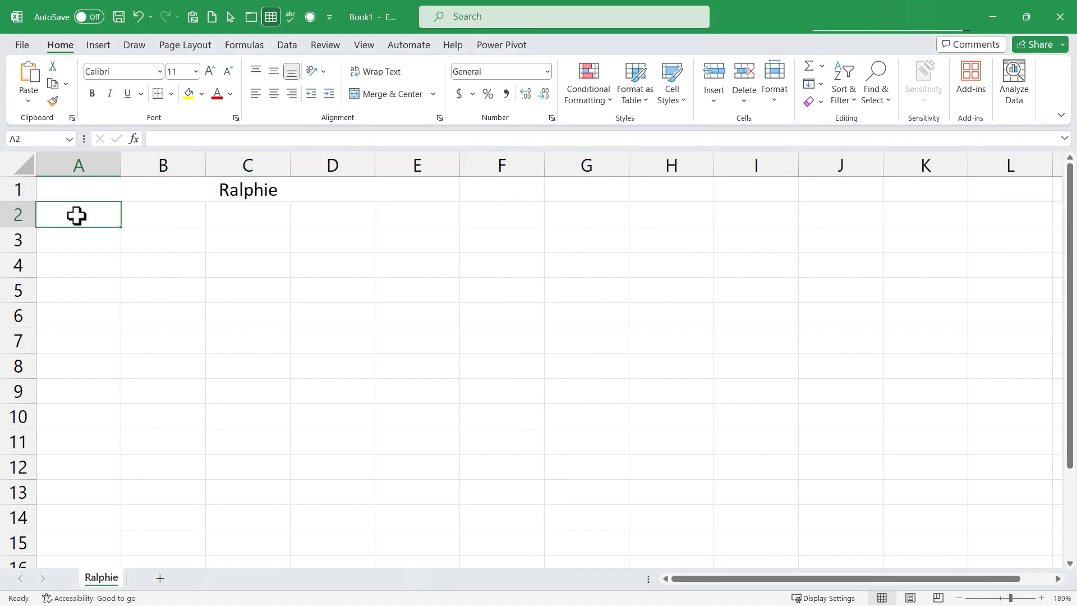
pyautogui.write('Gift')
pyautogui.press('Tab')
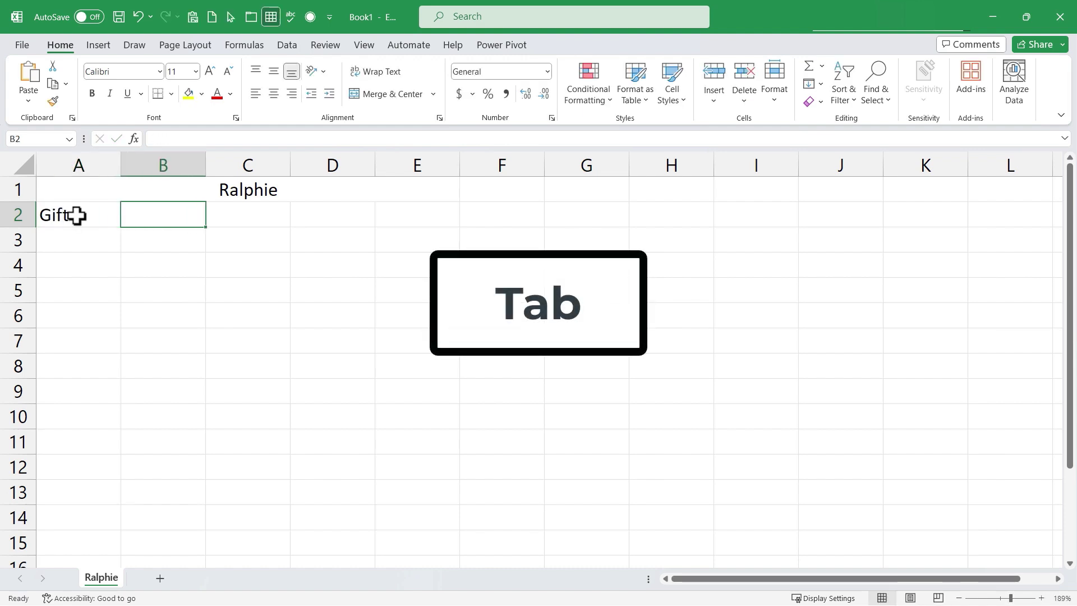
pyautogui.write('Cost')
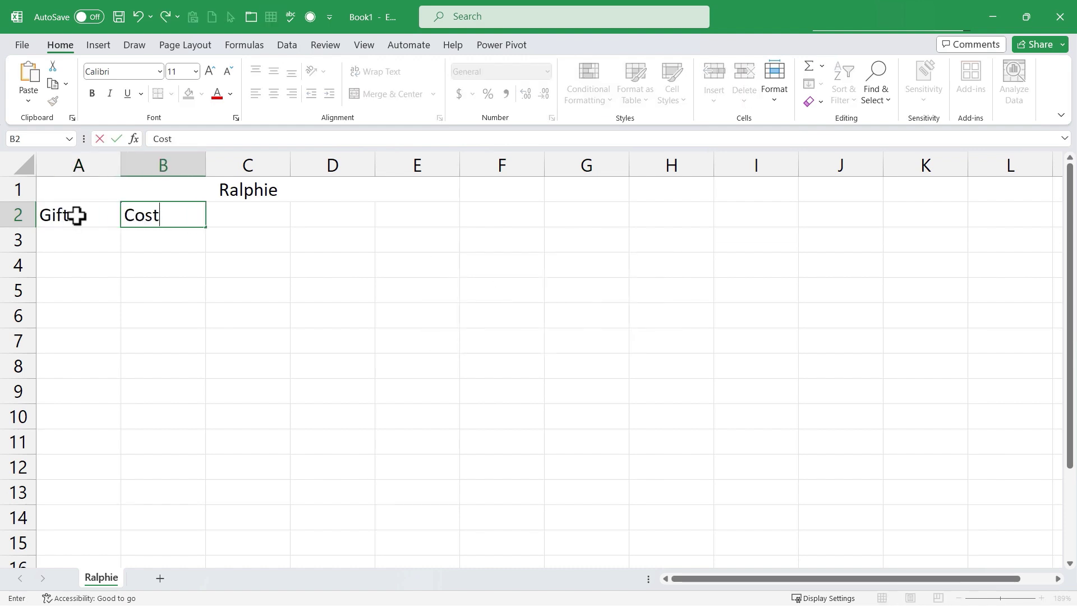
pyautogui.press('Tab')
pyautogui.write('Pur')
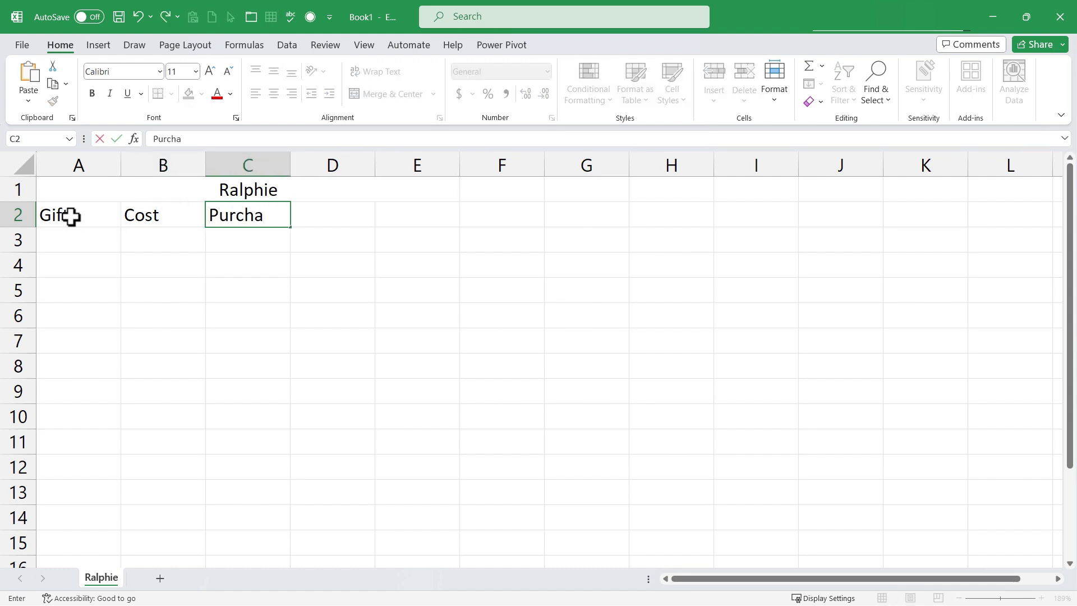
pyautogui.write('chased')
pyautogui.press('Tab')
pyautogui.write('Received')
pyautogui.press('Tab')
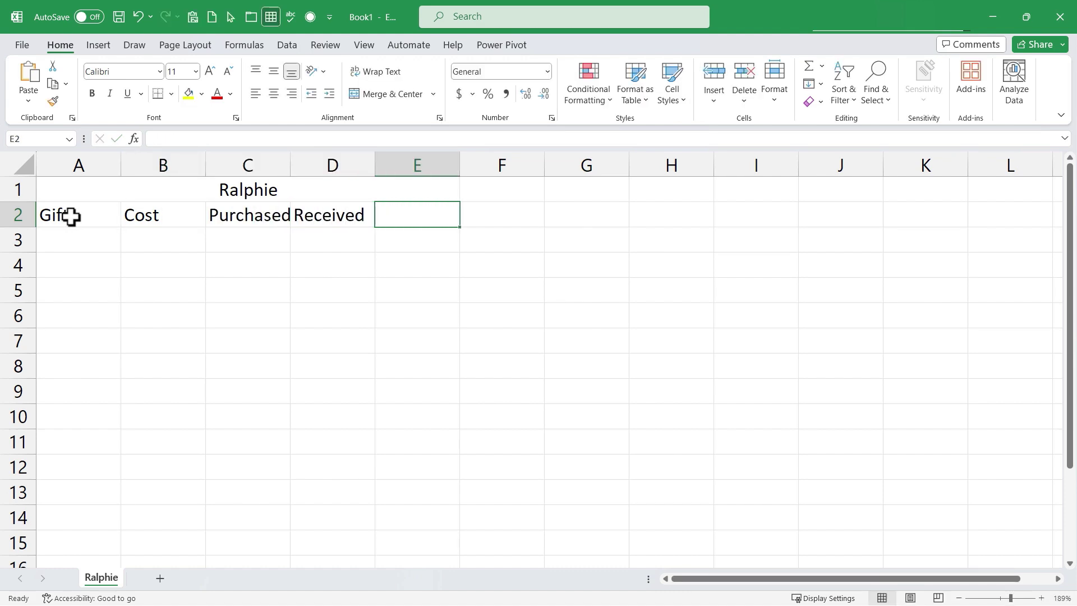
pyautogui.write('Wra')
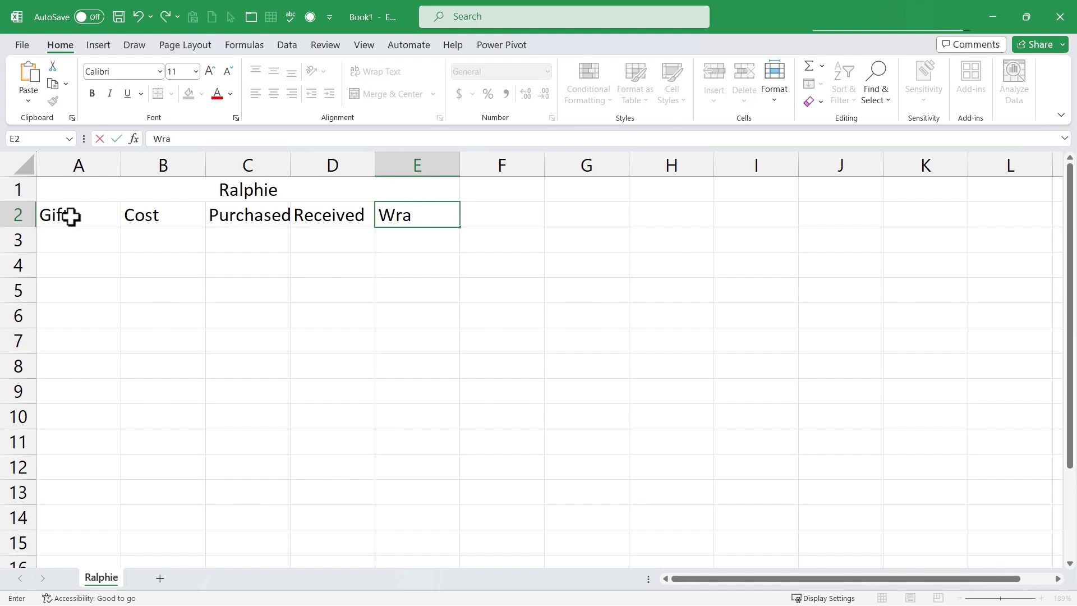
pyautogui.write('pped')
pyautogui.press('Tab')
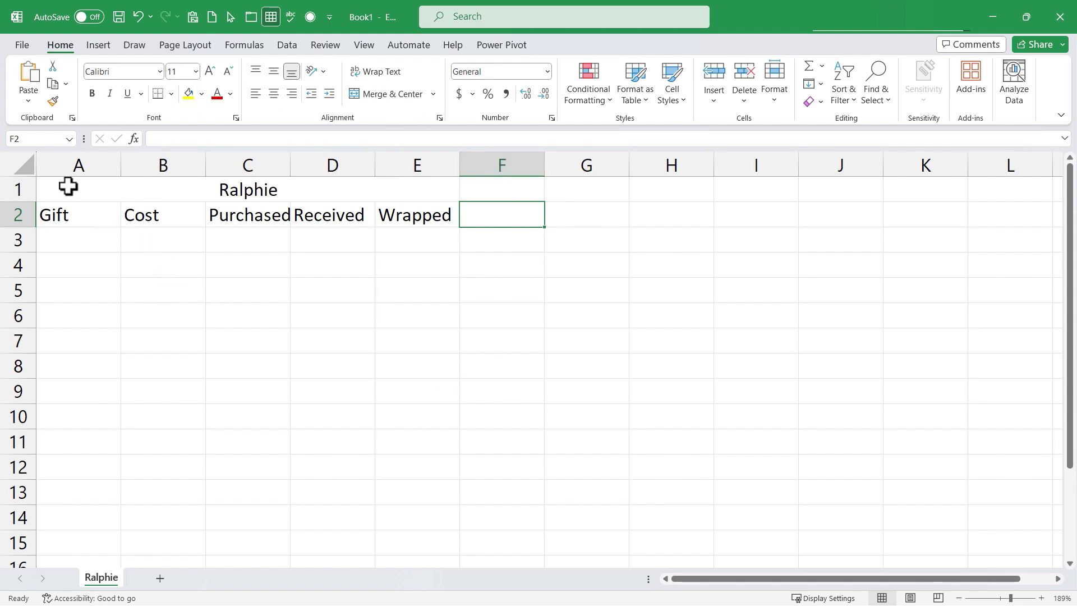
# Give the table A1:E15 all cell borders plus a thick outside border.
pyautogui.moveTo(68, 187); pyautogui.dragTo(421, 281)
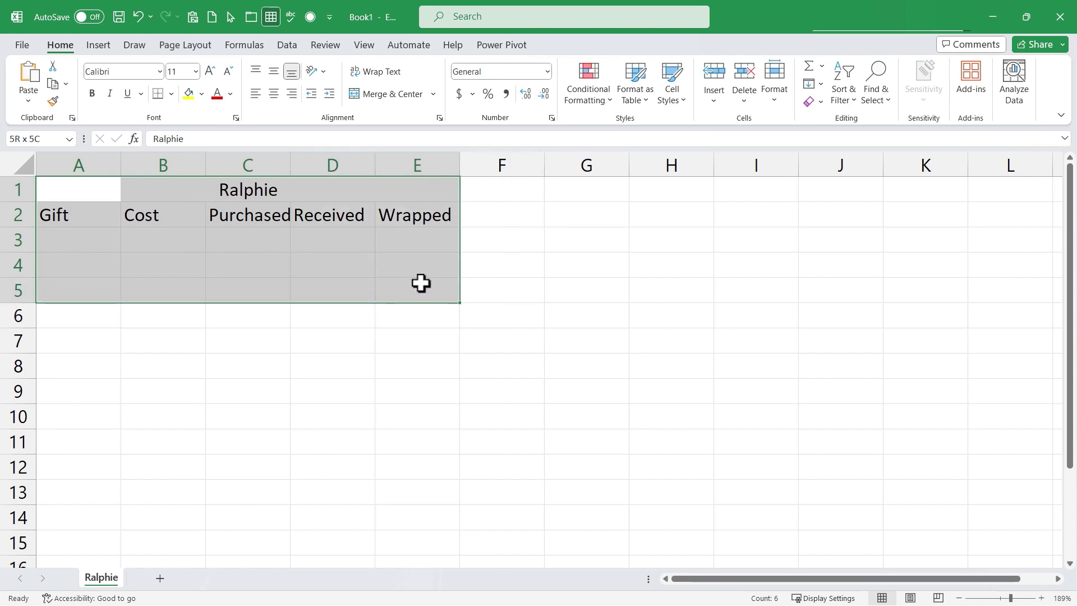
pyautogui.moveTo(421, 281); pyautogui.dragTo(422, 545)
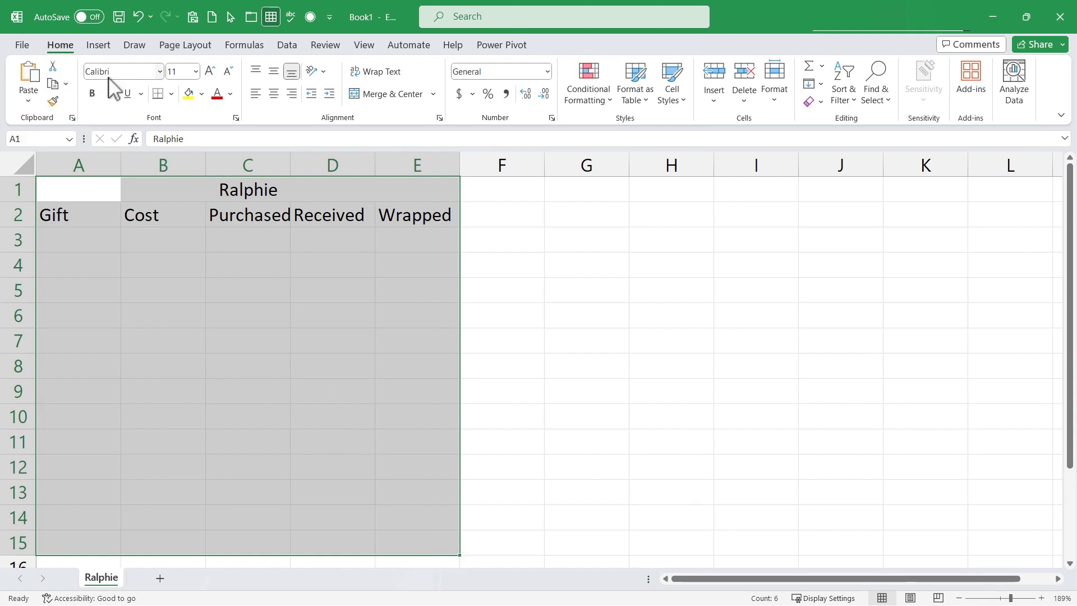
pyautogui.click(174, 94)
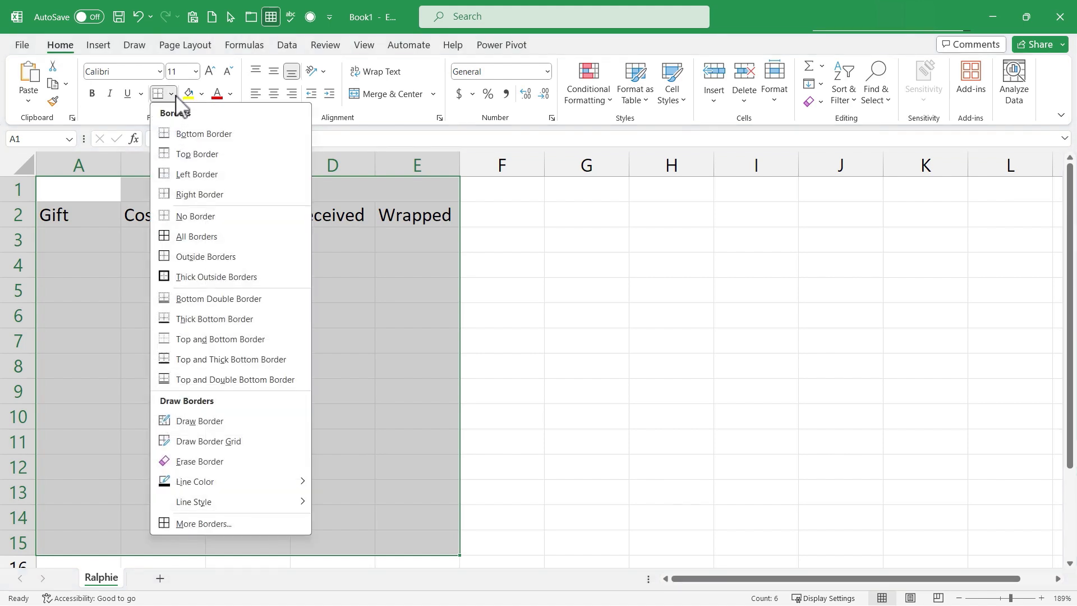
pyautogui.click(187, 243)
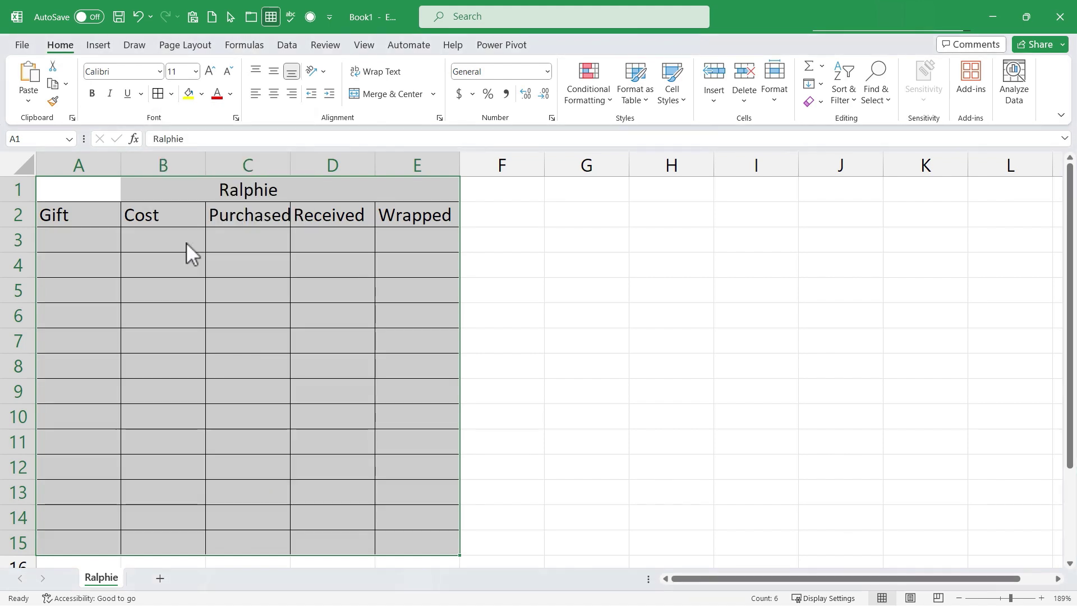
pyautogui.click(654, 337)
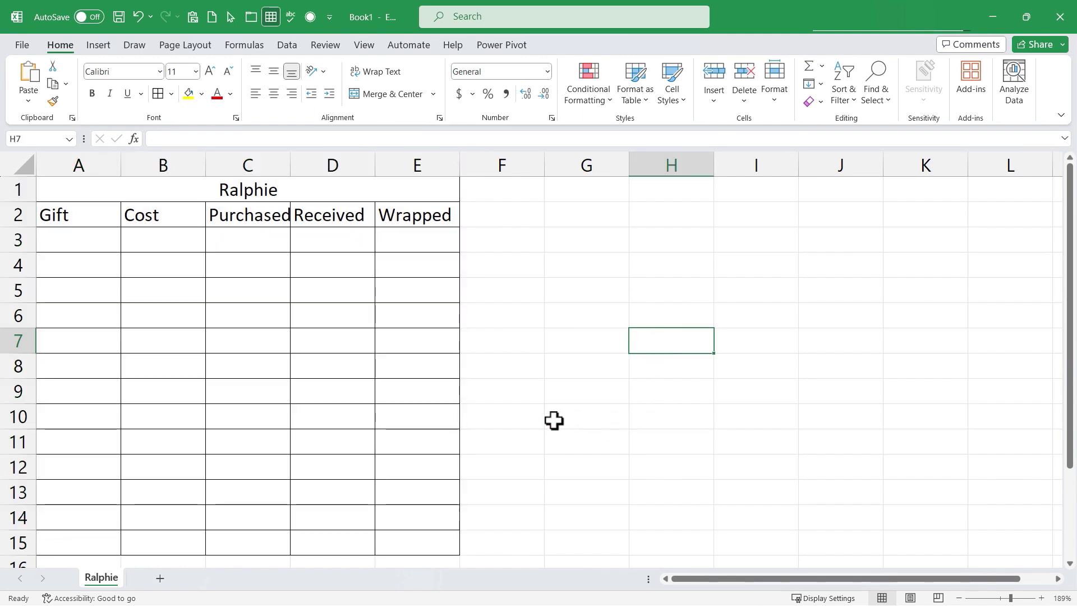
pyautogui.moveTo(78, 189)
pyautogui.mouseDown()
pyautogui.moveTo(233, 250)
pyautogui.moveTo(392, 436)
pyautogui.moveTo(423, 539)
pyautogui.mouseUp()
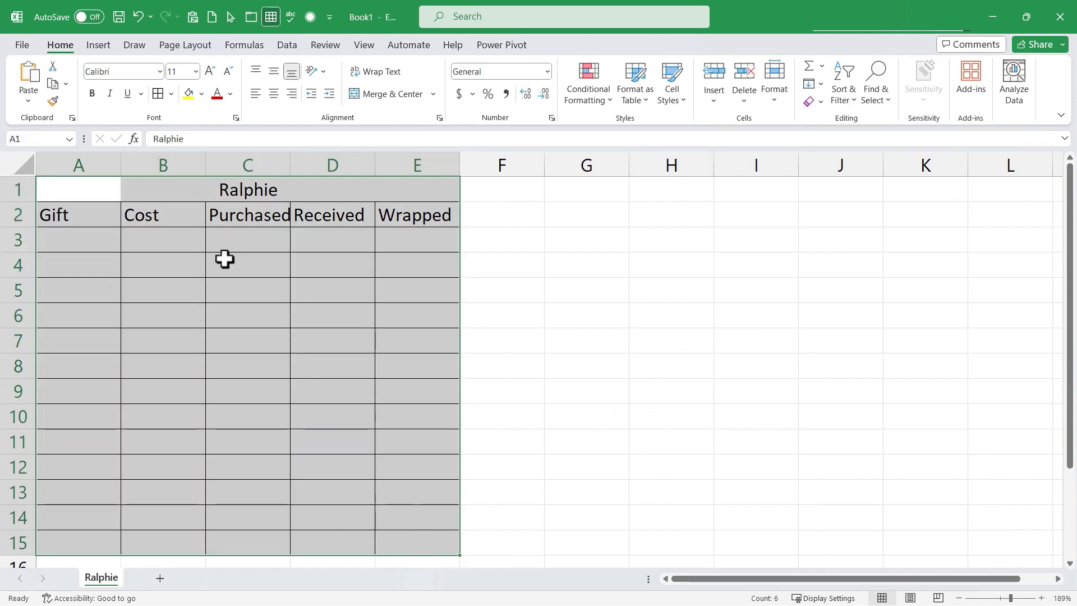
pyautogui.click(171, 95)
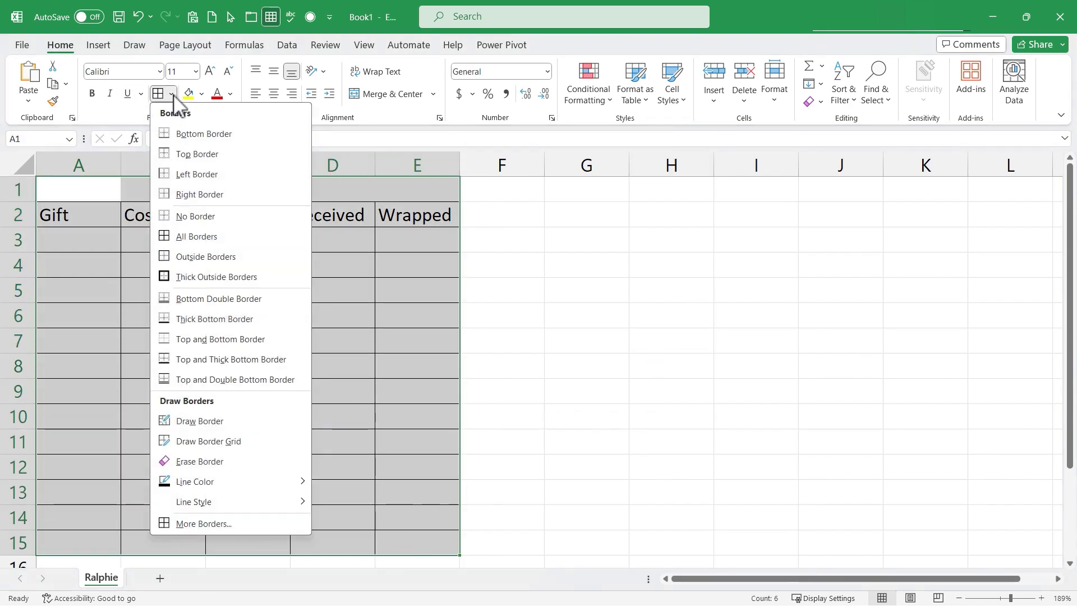
pyautogui.click(193, 276)
pyautogui.click(623, 319)
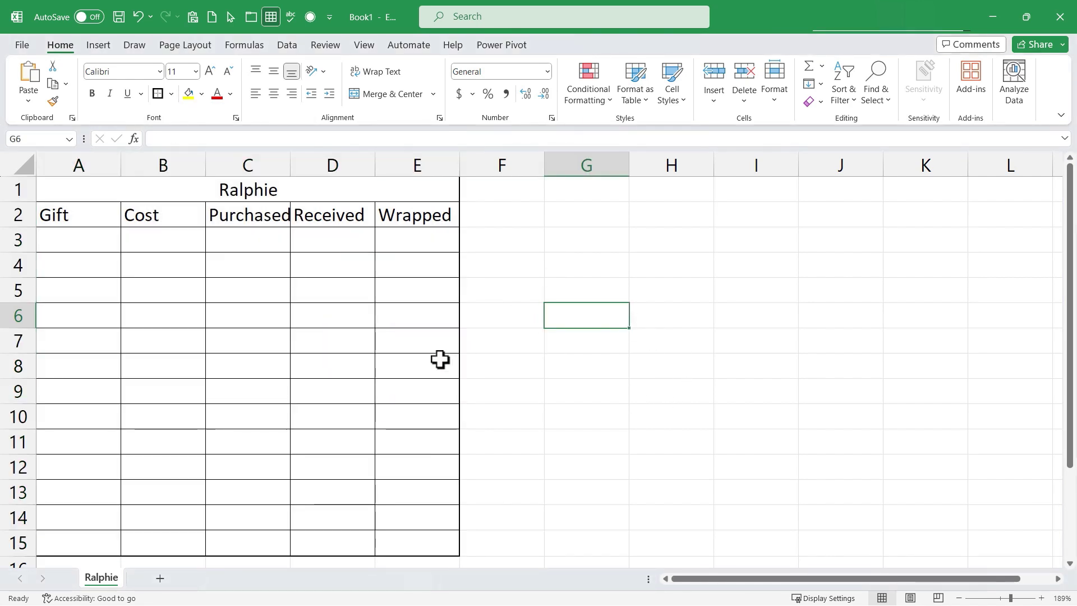
# Insert a blank column before column A.
pyautogui.click(63, 166)
pyautogui.rightClick(63, 164)
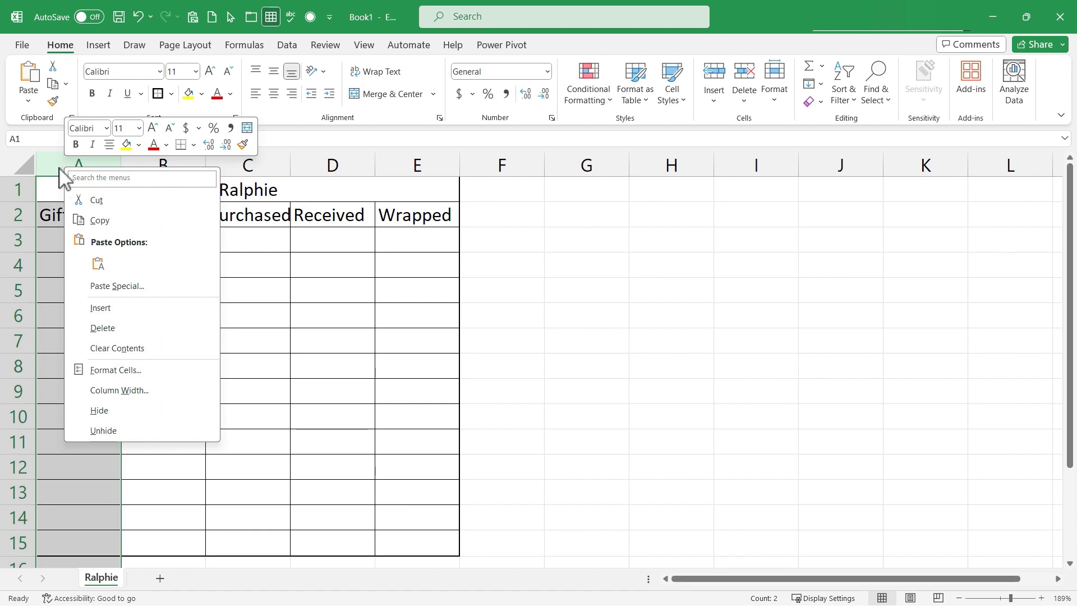
pyautogui.rightClick(58, 168)
pyautogui.click(95, 307)
pyautogui.click(256, 296)
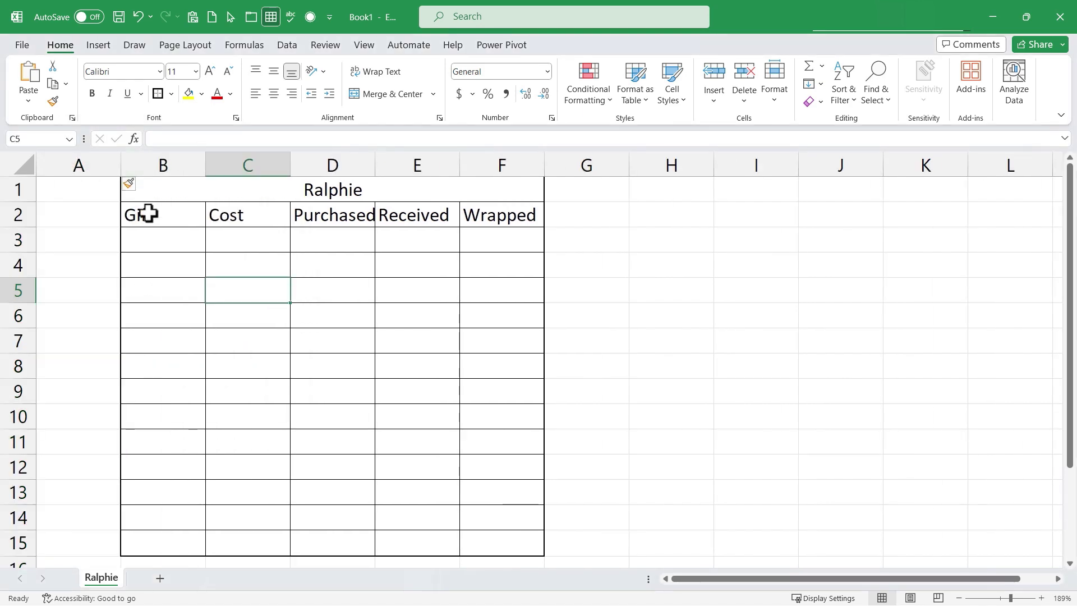
# Insert a blank row above the table.
pyautogui.rightClick(9, 190)
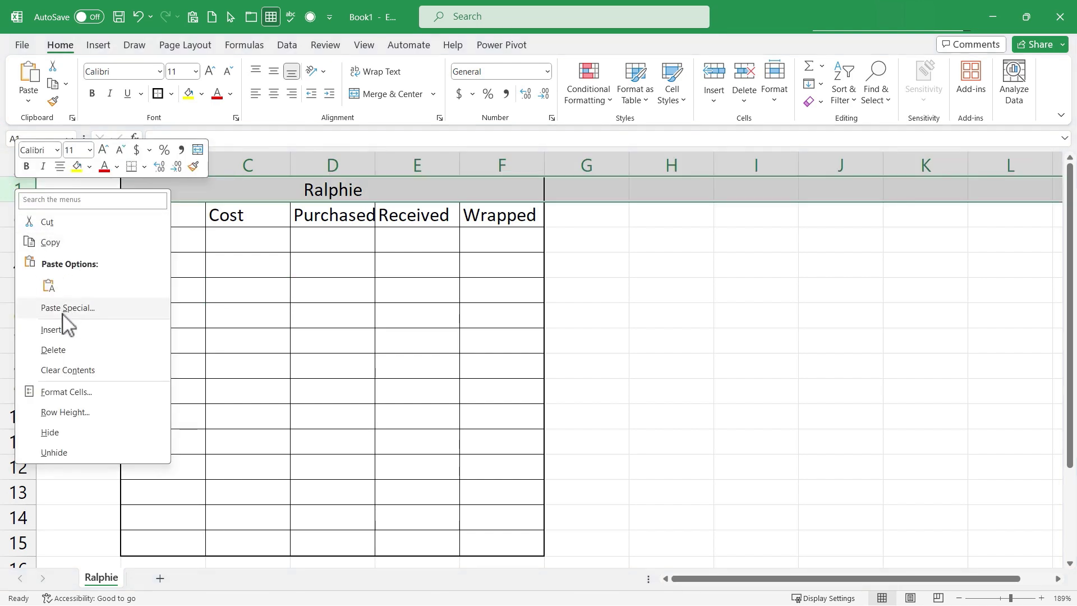
pyautogui.press('Escape')
pyautogui.hotkey('ctrl', 'shift', '+')
pyautogui.click(619, 343)
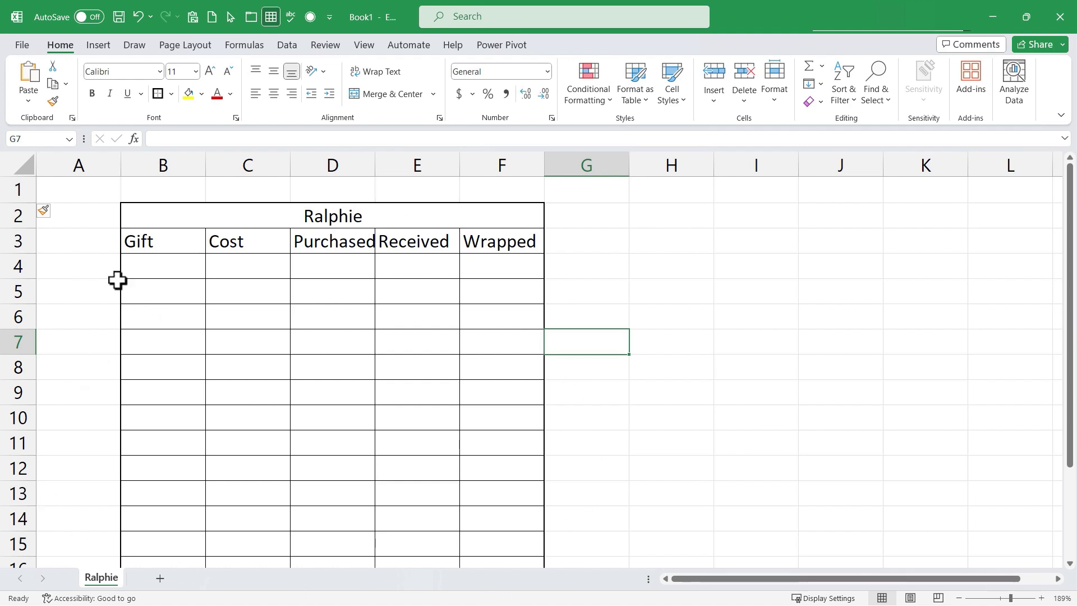
# Shrink row 1 and column A to thin margins and autofit column D to Purchased.
pyautogui.moveTo(22, 203); pyautogui.dragTo(24, 183)
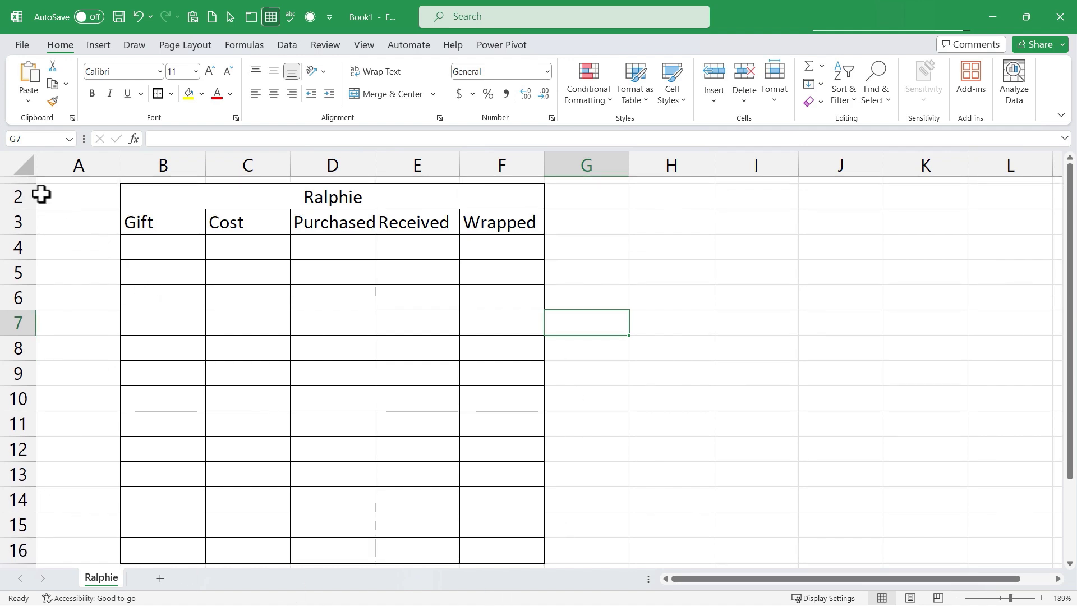
pyautogui.moveTo(120, 166); pyautogui.dragTo(41, 176)
pyautogui.click(629, 372)
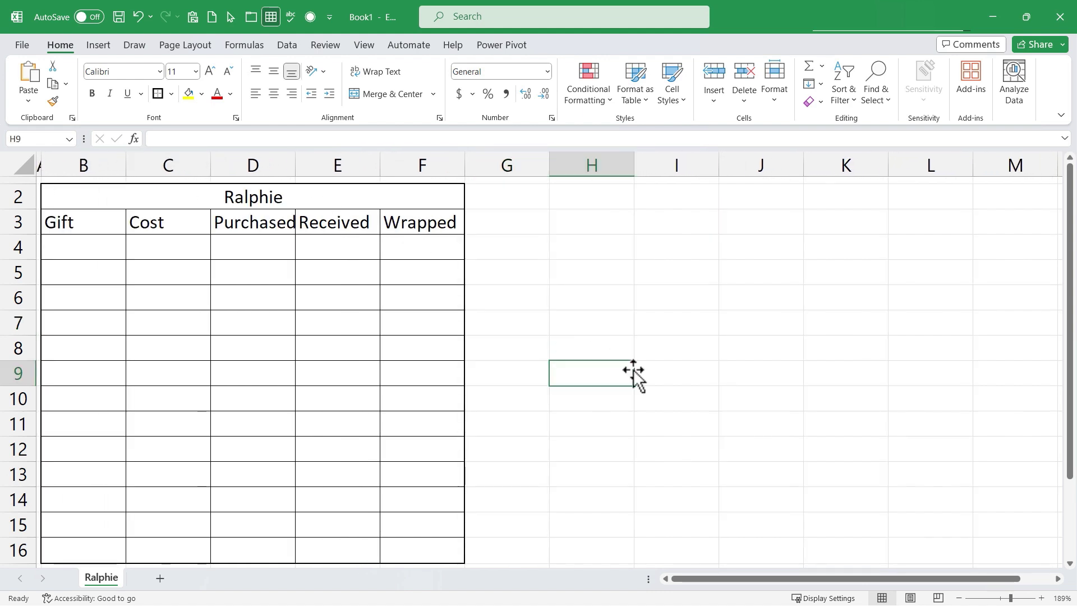
pyautogui.doubleClick(293, 162)
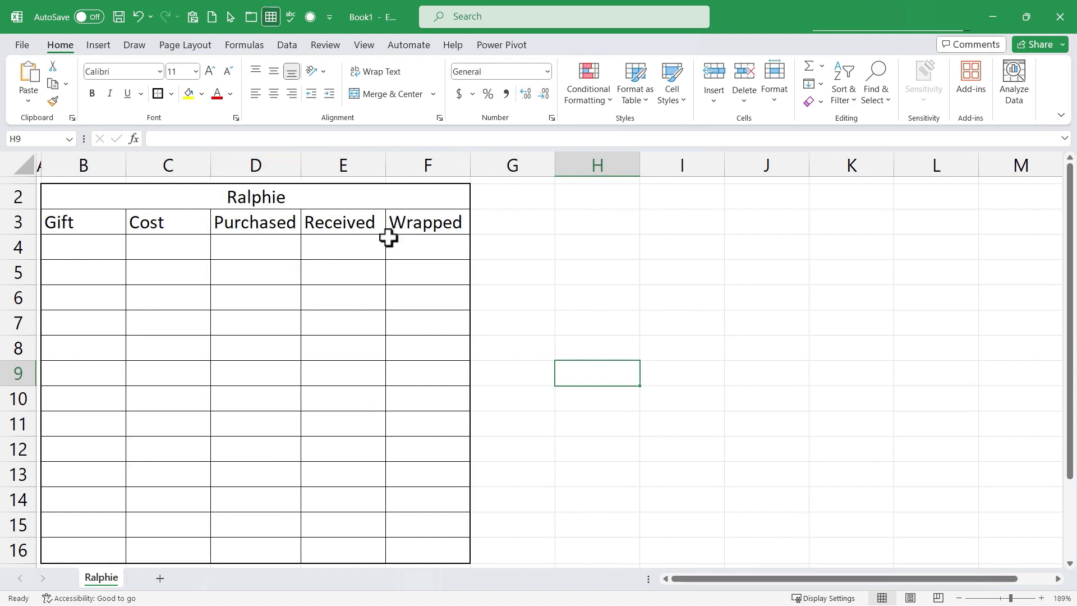
# Bold the Ralphie title and headers, and centre the row 3 header labels.
pyautogui.moveTo(59, 200); pyautogui.dragTo(426, 220)
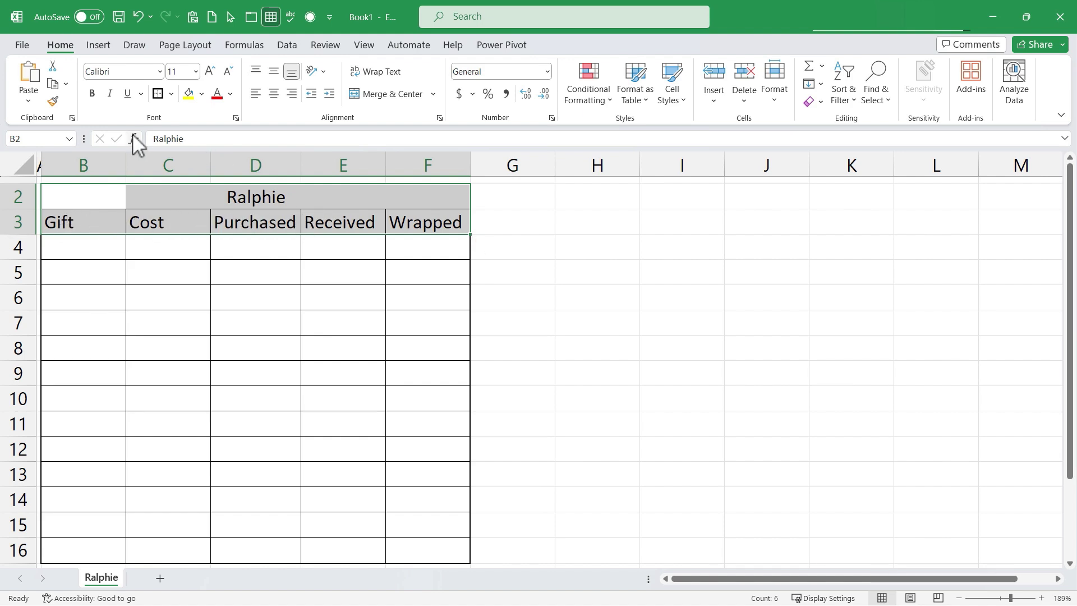
pyautogui.click(92, 95)
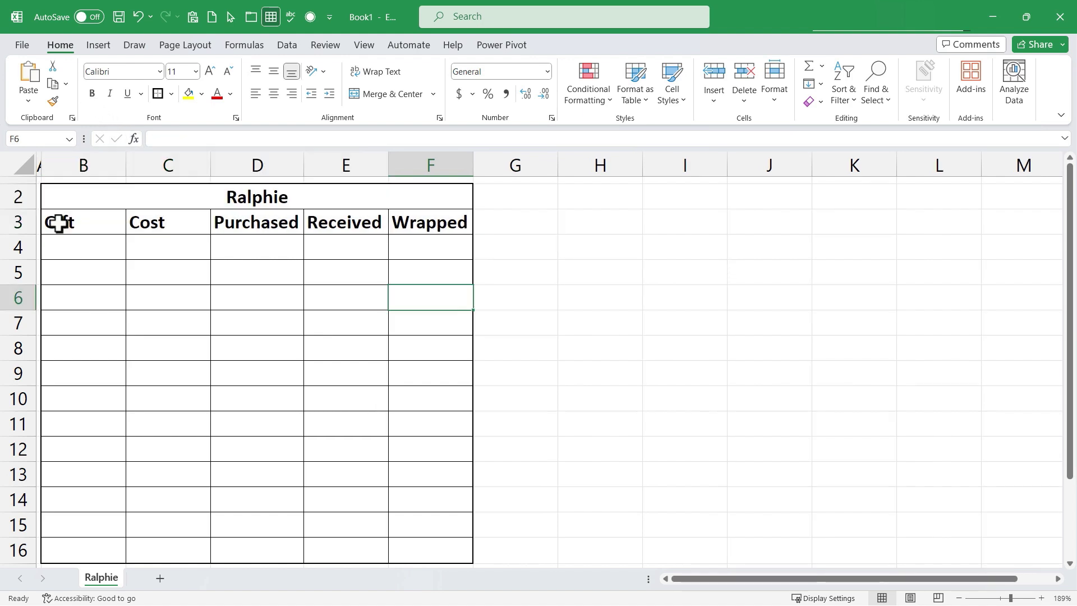
pyautogui.moveTo(59, 223); pyautogui.dragTo(417, 227)
pyautogui.click(275, 94)
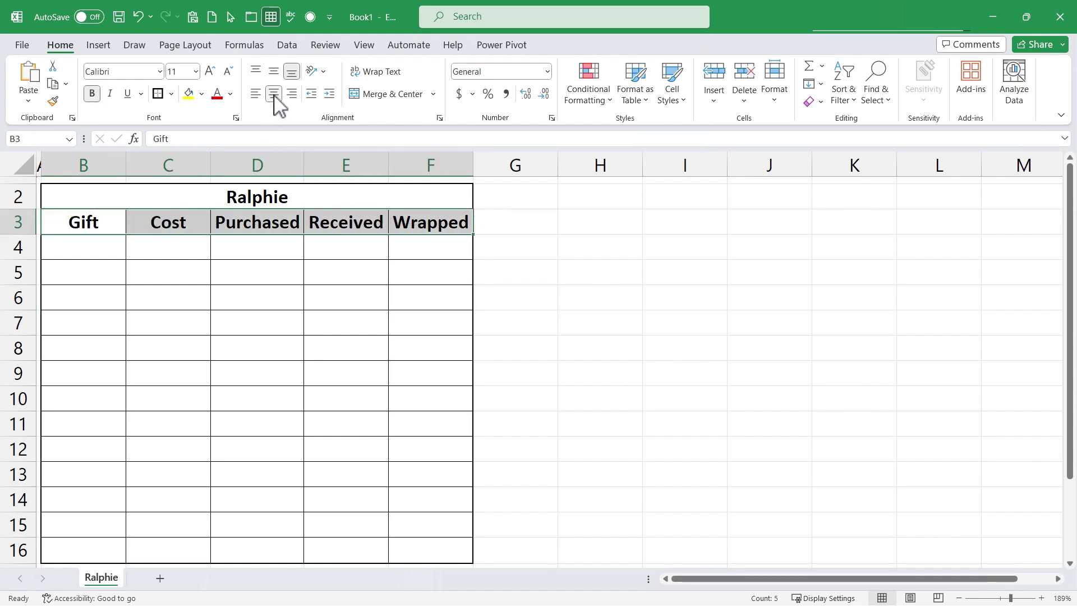
pyautogui.click(345, 297)
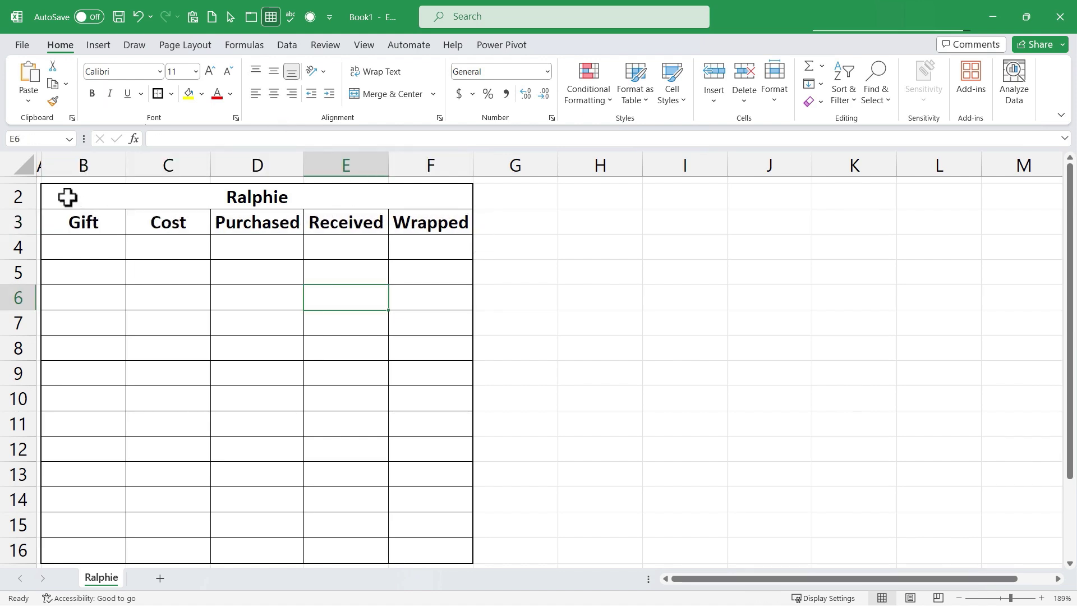
pyautogui.moveTo(68, 196); pyautogui.dragTo(419, 223)
pyautogui.click(202, 94)
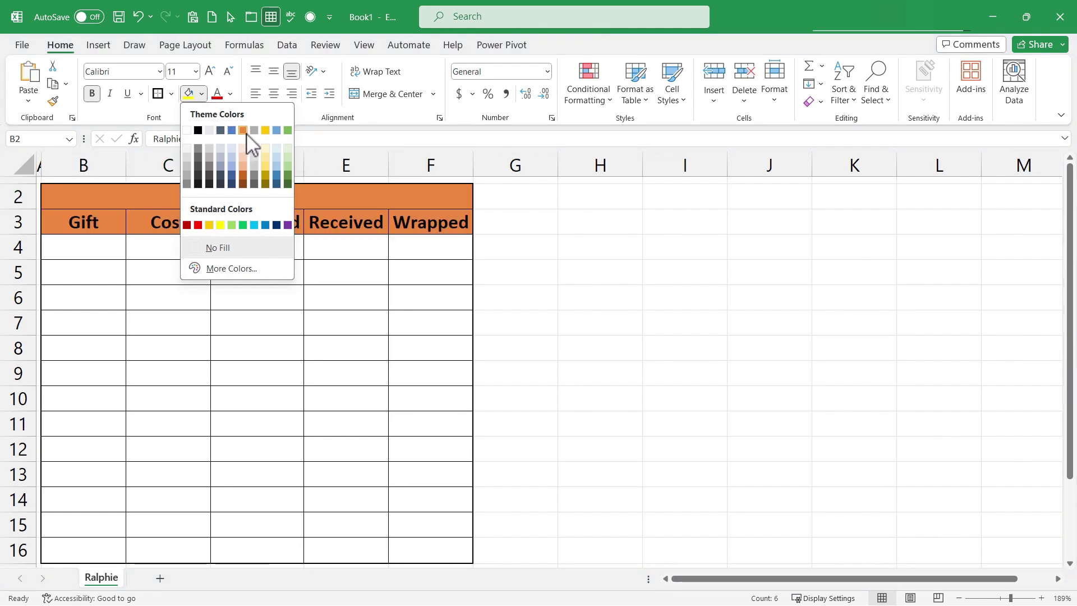
# Fill the title and header block B2:F3 with green.
pyautogui.click(244, 226)
pyautogui.click(515, 297)
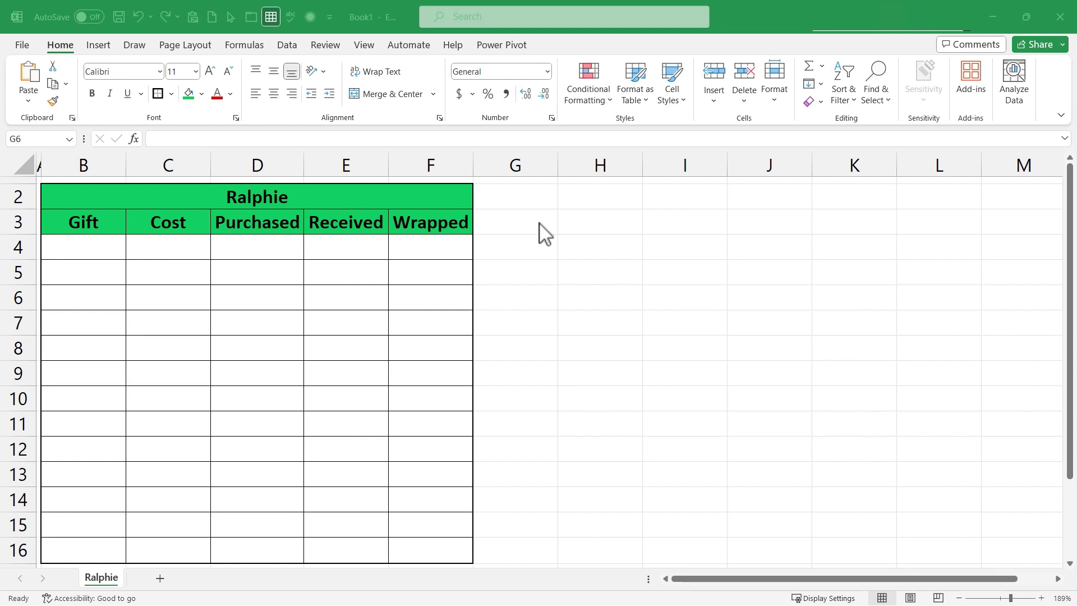
# Type Budget:, Remaining:, Spent: and Total Items: into H3 through H6.
pyautogui.click(581, 221)
pyautogui.write('B')
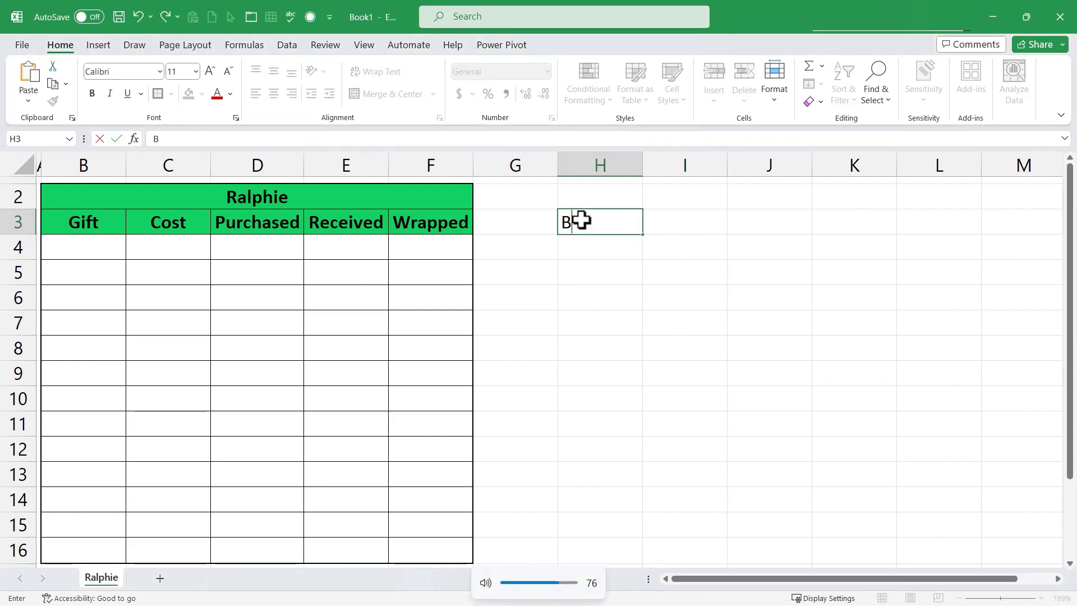
pyautogui.write('udget:')
pyautogui.press('Return')
pyautogui.write('Rea')
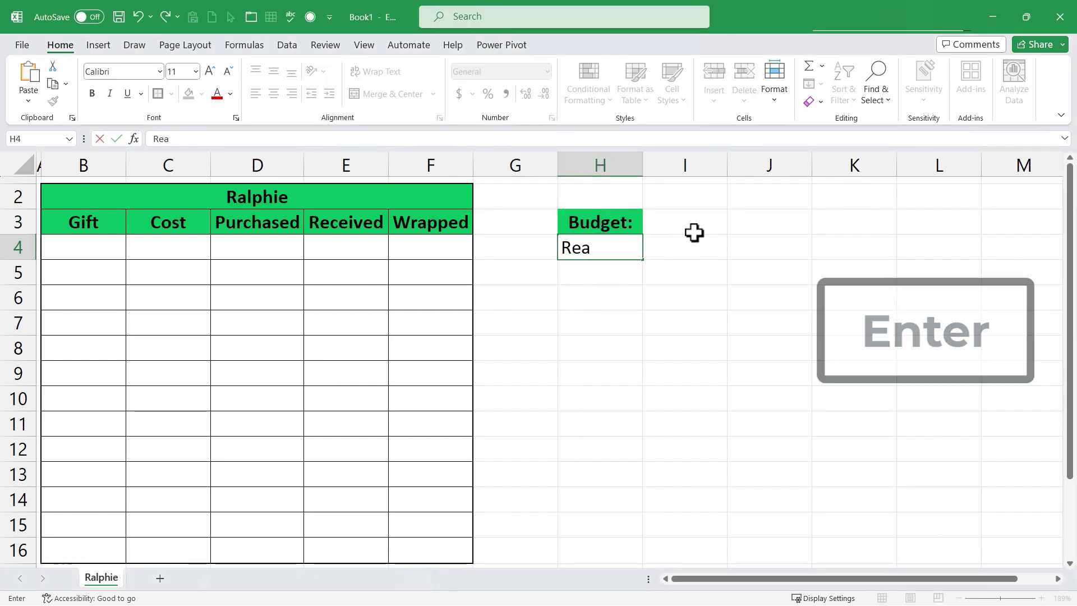
pyautogui.write('mmaining:')
pyautogui.press('Return')
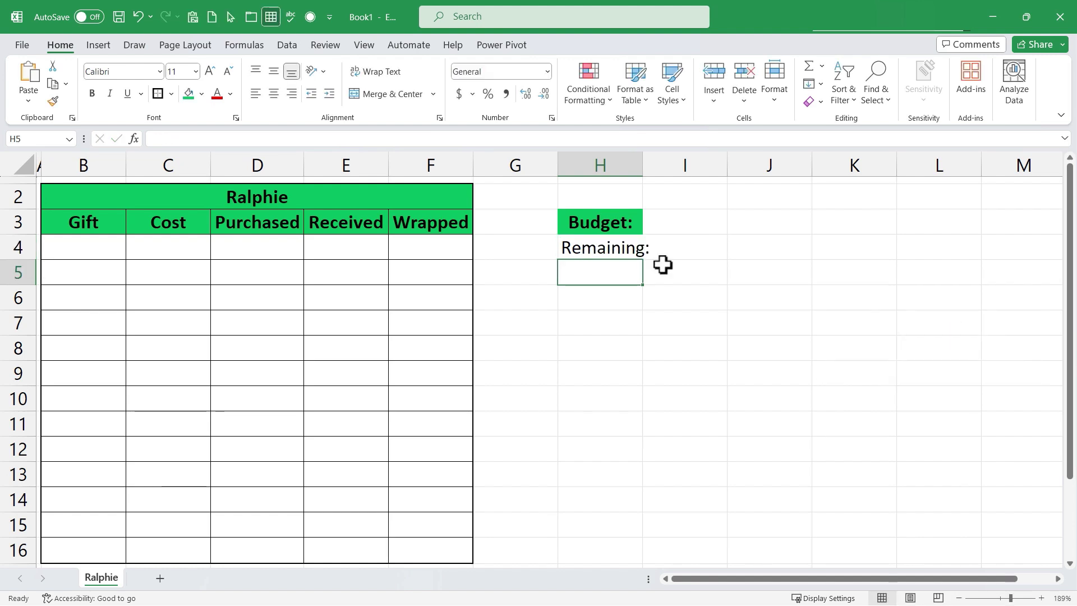
pyautogui.write('Spent')
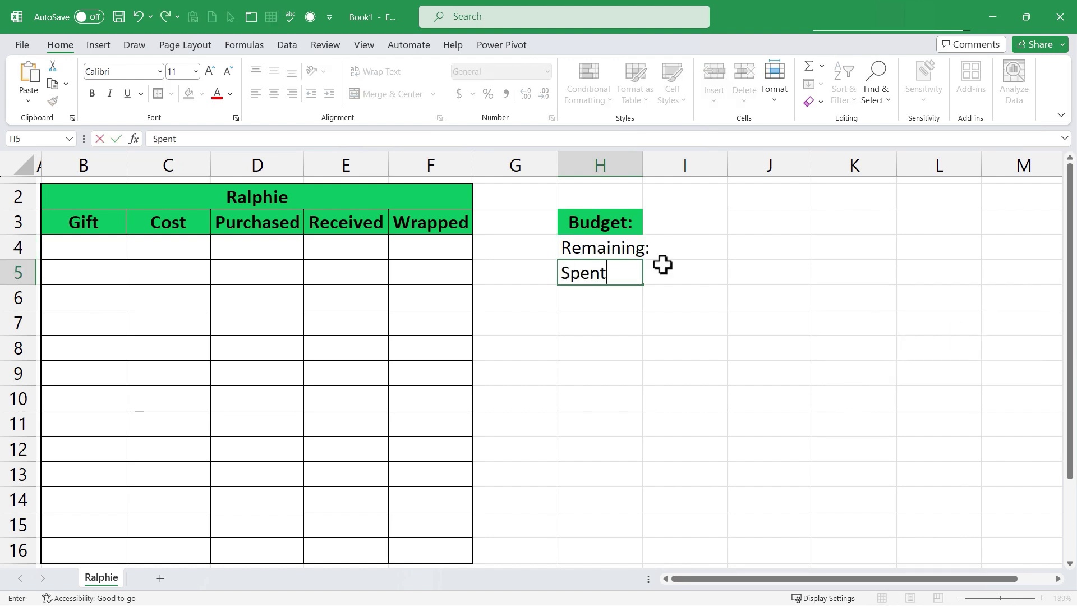
pyautogui.write(':')
pyautogui.press('Return')
pyautogui.write('T')
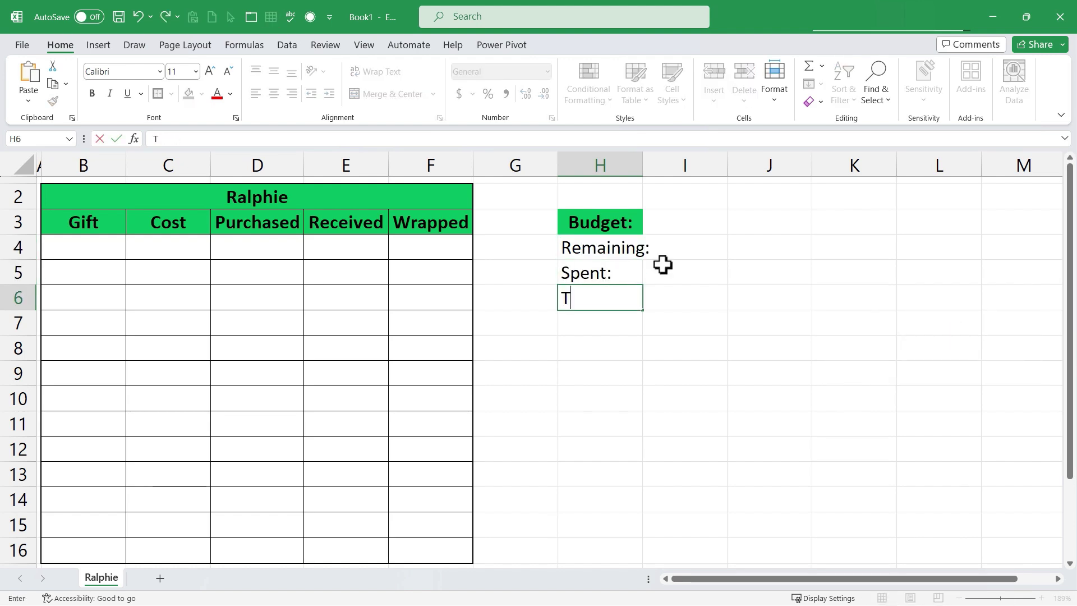
pyautogui.write('otal Items:')
pyautogui.press('Return')
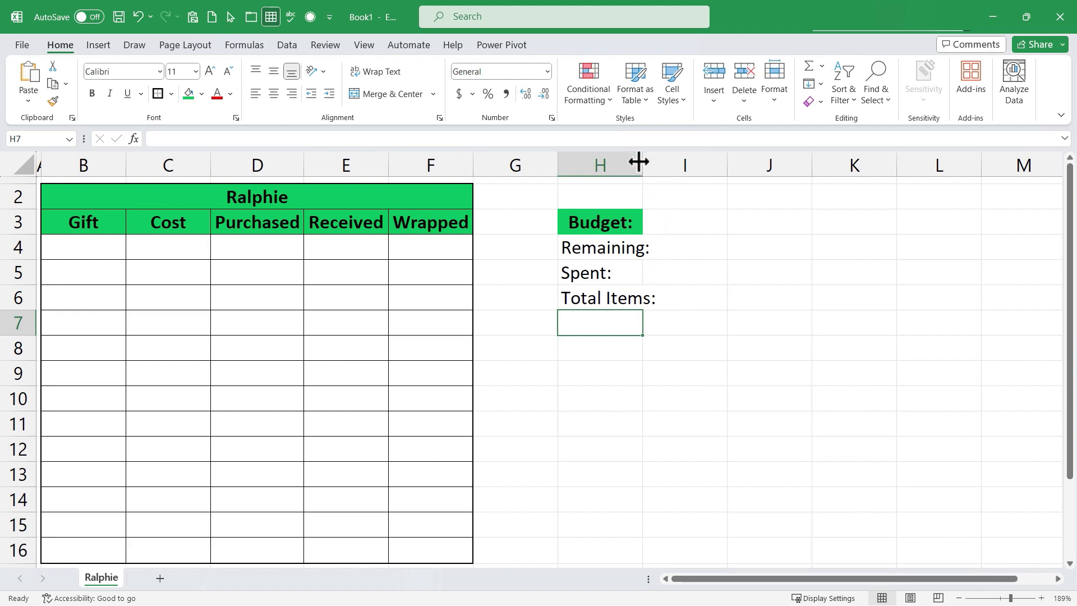
# Widen column H and set the Budget: cell to No Fill.
pyautogui.moveTo(643, 165); pyautogui.dragTo(661, 166)
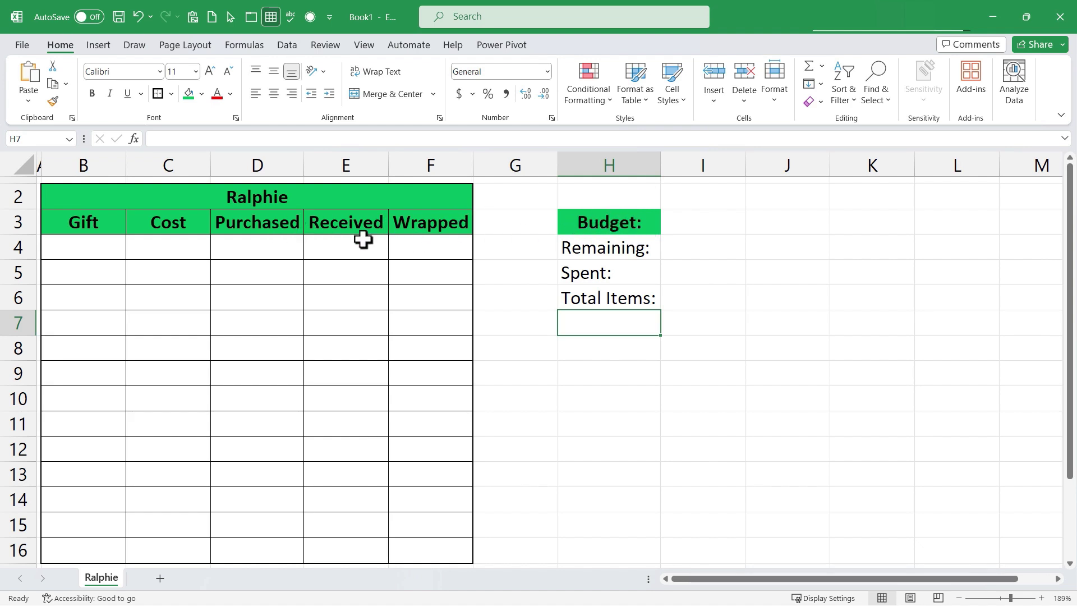
pyautogui.click(620, 225)
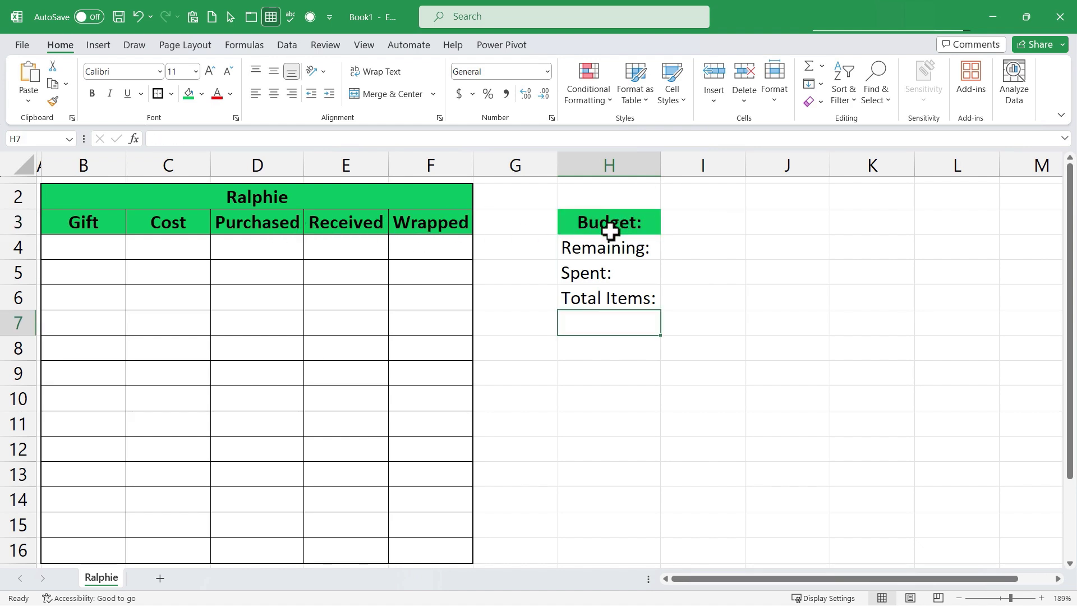
pyautogui.click(202, 93)
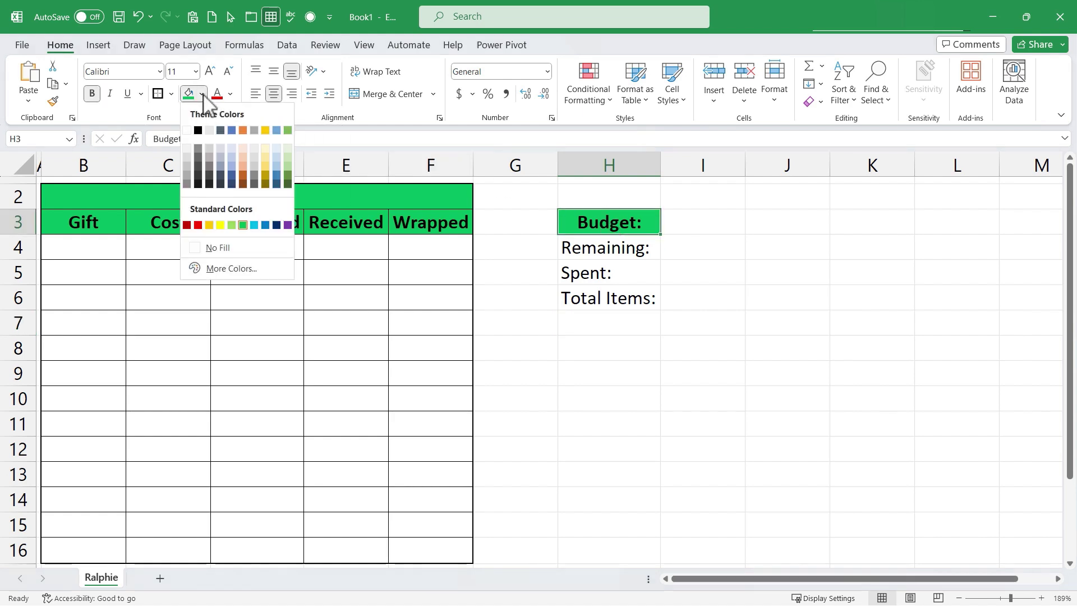
pyautogui.click(225, 250)
# Bold the labels in H4:H6 and right-align all four labels in H3:H6.
pyautogui.moveTo(616, 247); pyautogui.dragTo(621, 298)
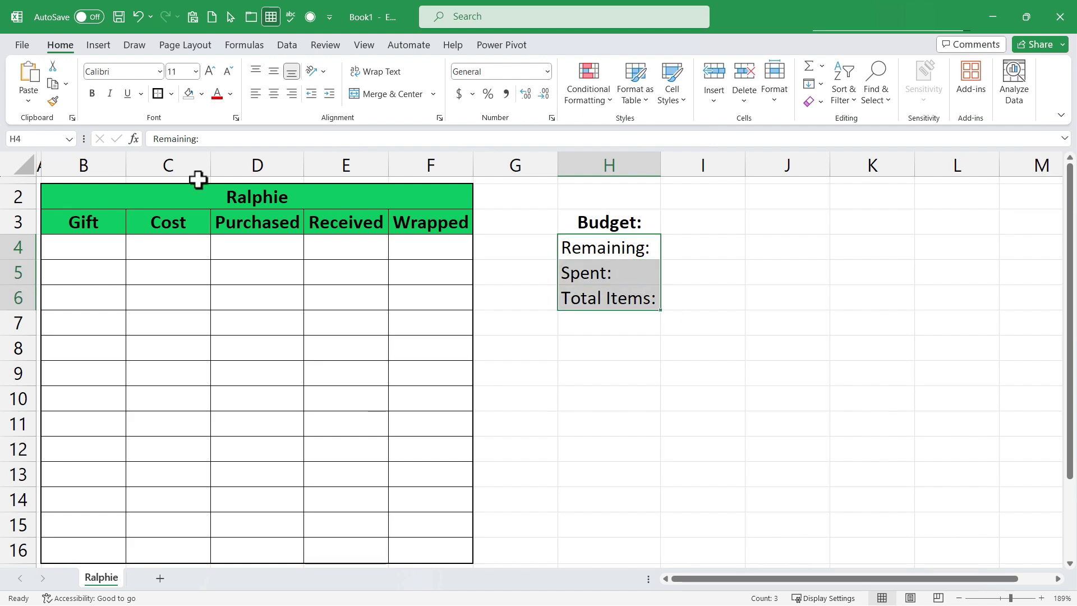
pyautogui.click(92, 94)
pyautogui.click(644, 324)
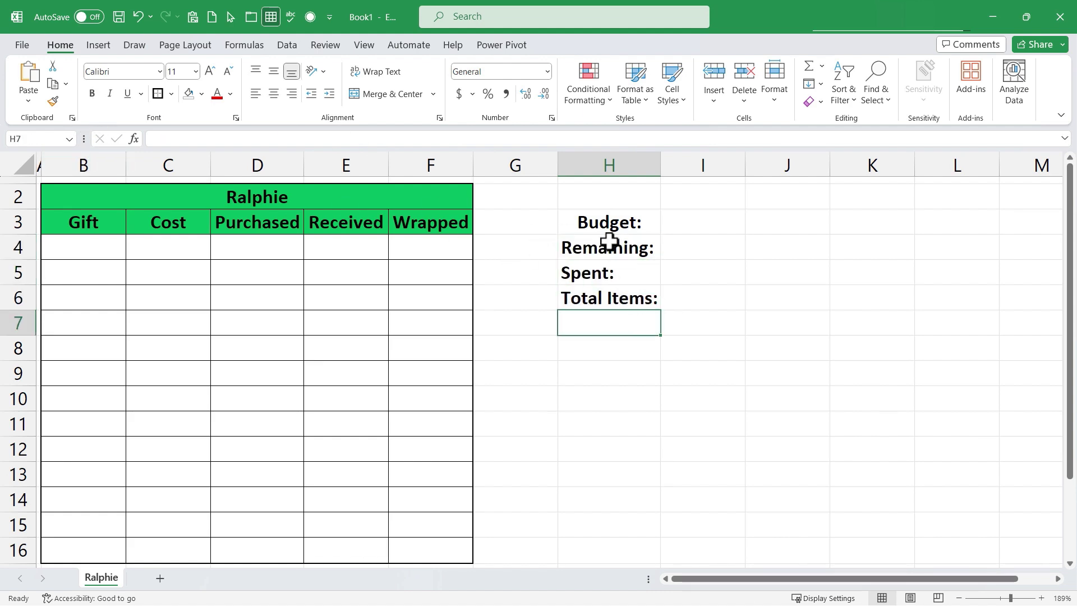
pyautogui.moveTo(608, 223); pyautogui.dragTo(600, 295)
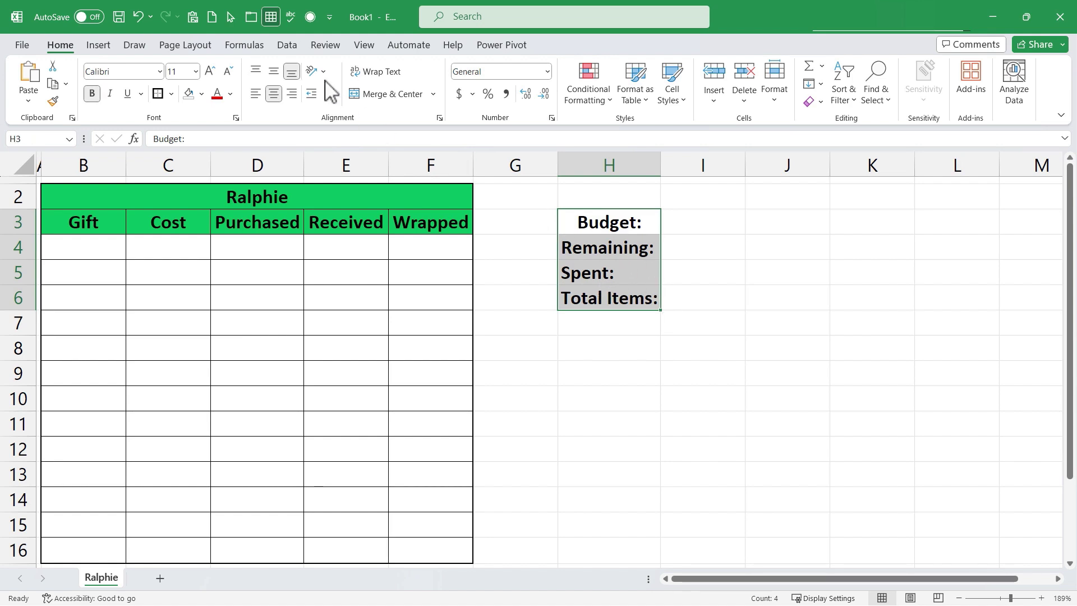
pyautogui.click(294, 98)
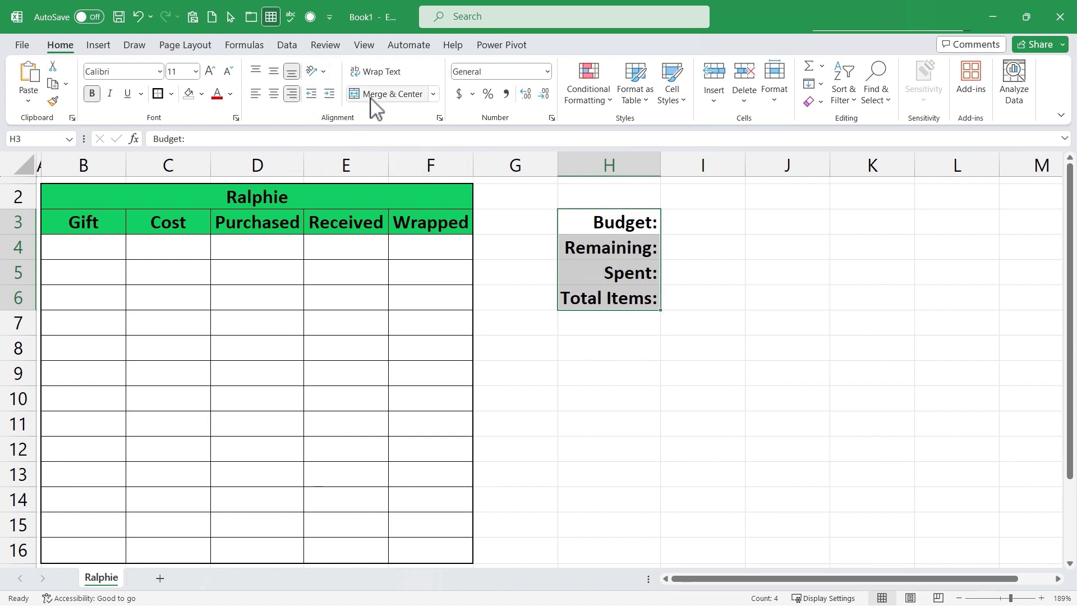
# Make the value cells I3:I6 beside the labels bold.
pyautogui.click(670, 297)
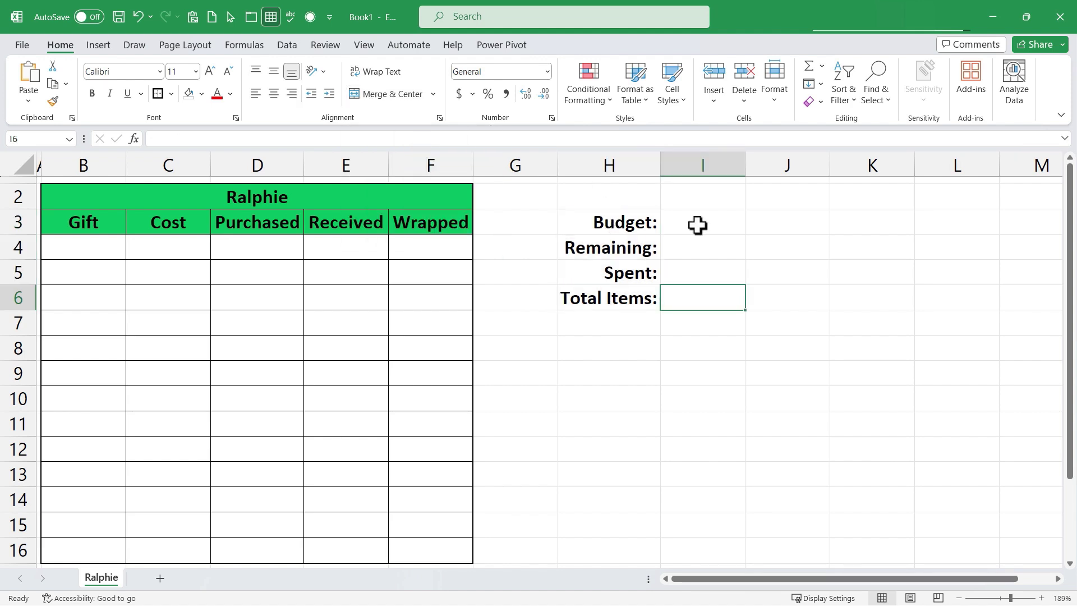
pyautogui.click(697, 225)
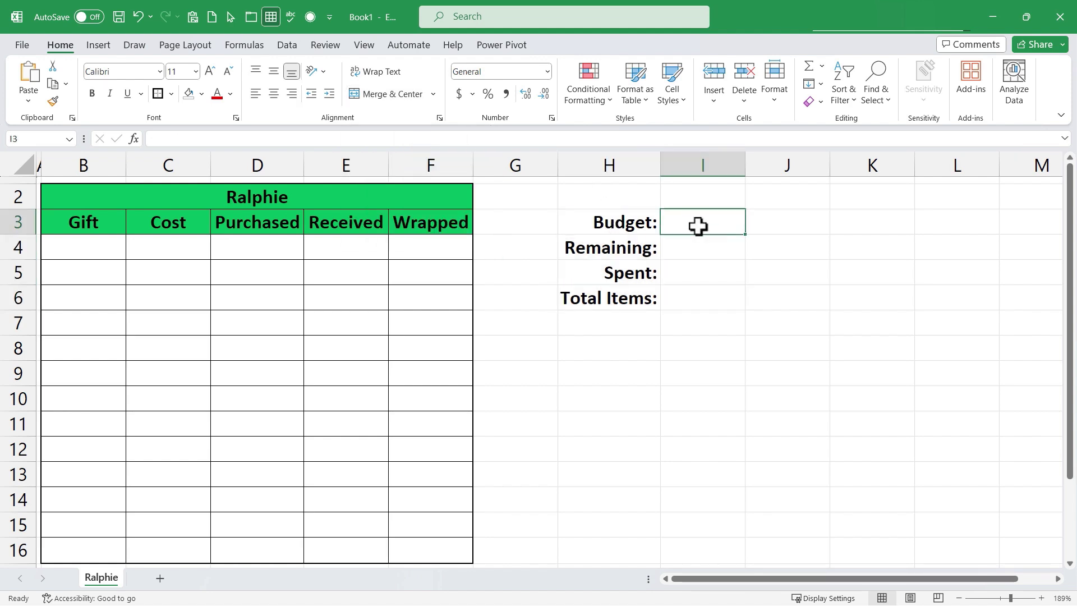
pyautogui.moveTo(698, 228); pyautogui.dragTo(699, 290)
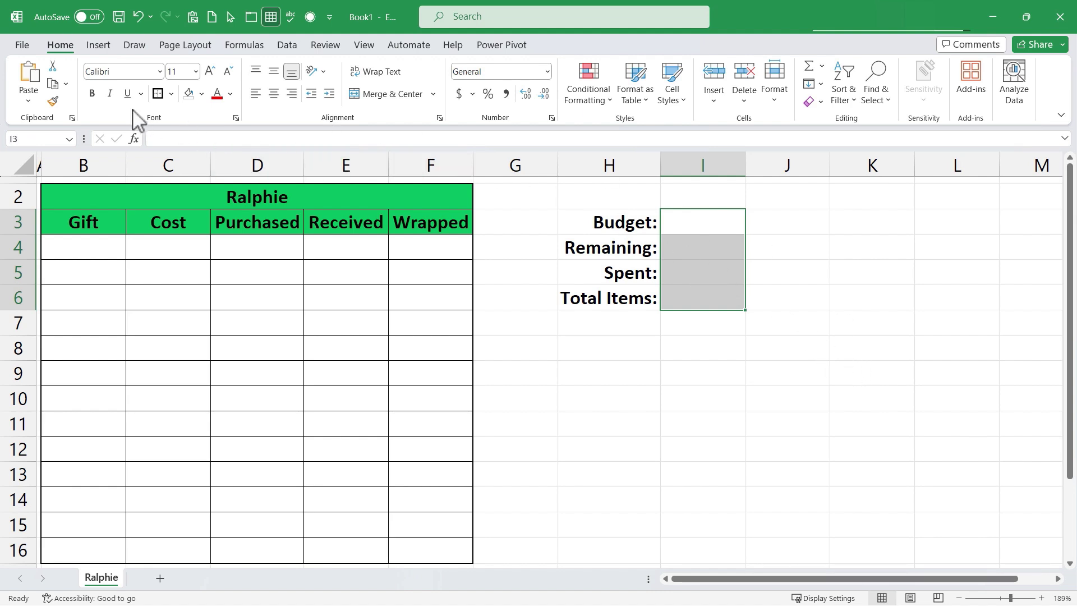
pyautogui.click(92, 94)
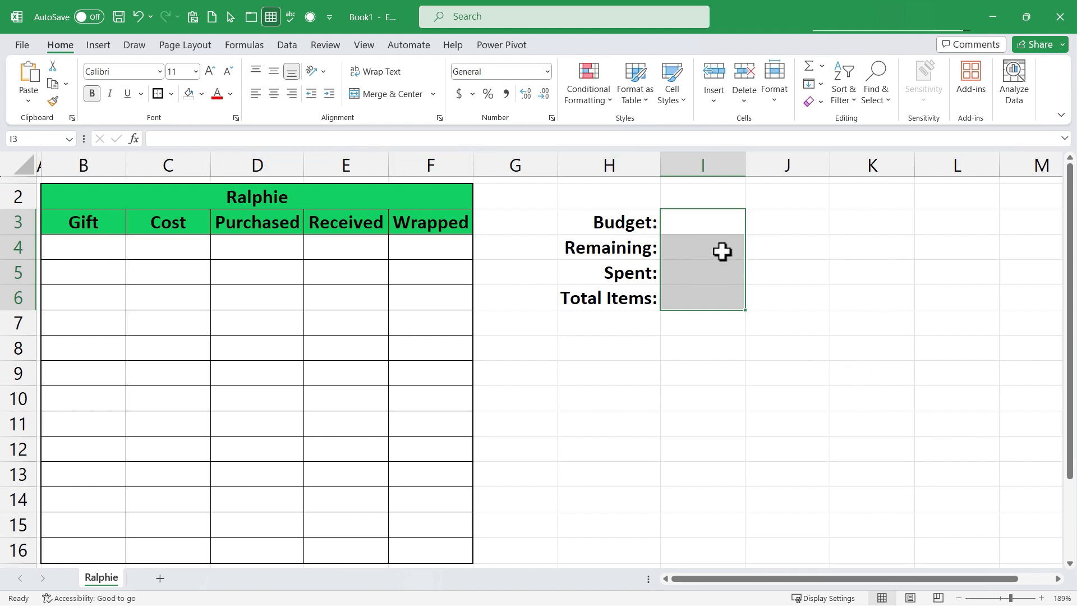
pyautogui.click(726, 348)
# Add an outside border around the budget block H3:I6.
pyautogui.click(603, 233)
pyautogui.moveTo(603, 233); pyautogui.dragTo(700, 298)
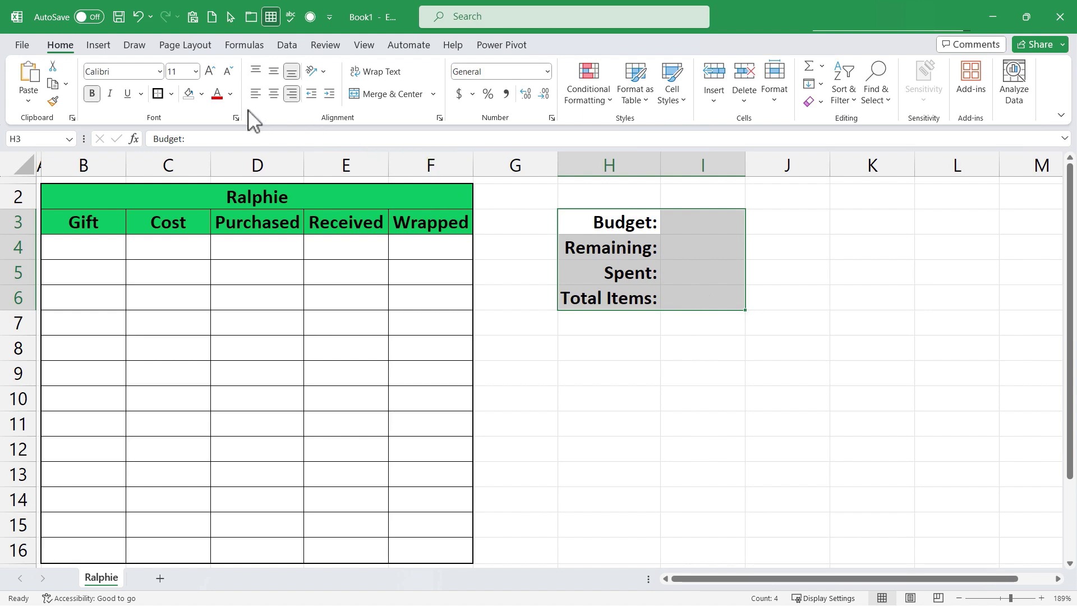
pyautogui.click(159, 95)
pyautogui.click(715, 380)
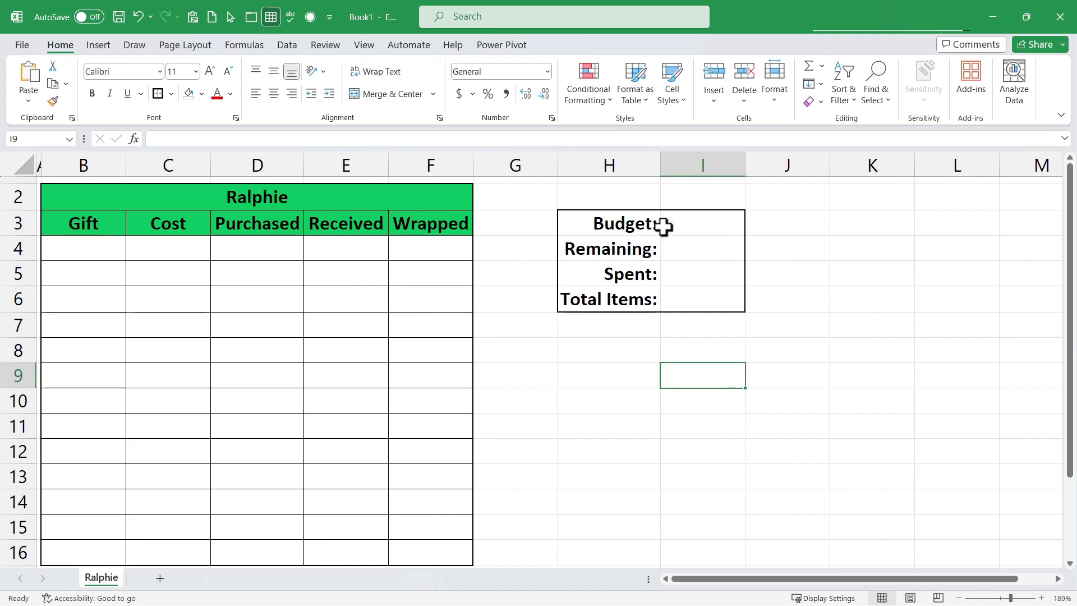
# Enter =SUM(C4:C16) in the Spent cell I5 to total the Cost column.
pyautogui.click(707, 226)
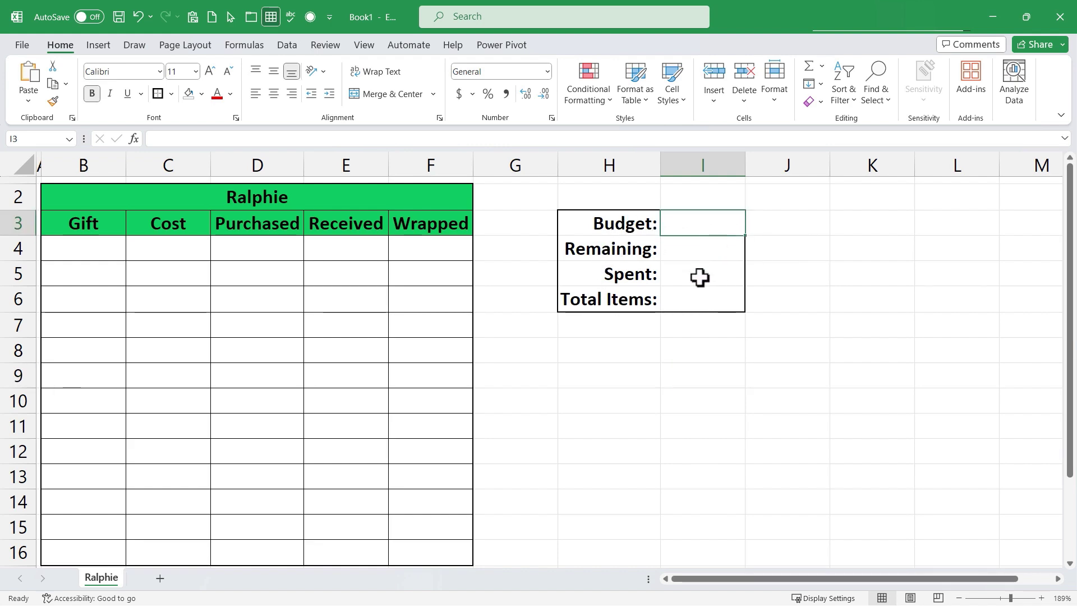
pyautogui.click(706, 249)
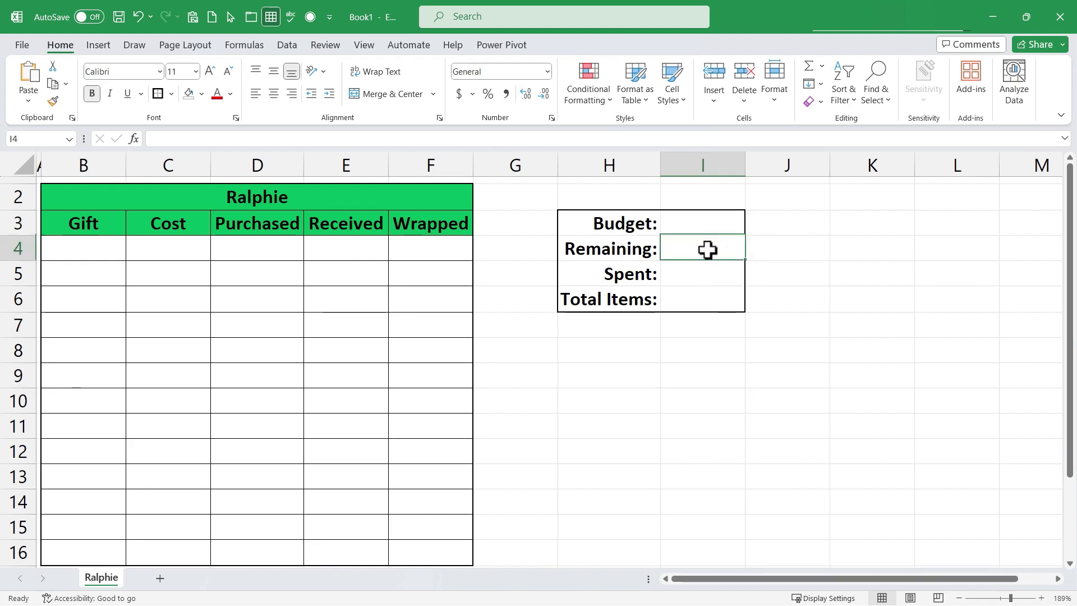
pyautogui.click(694, 283)
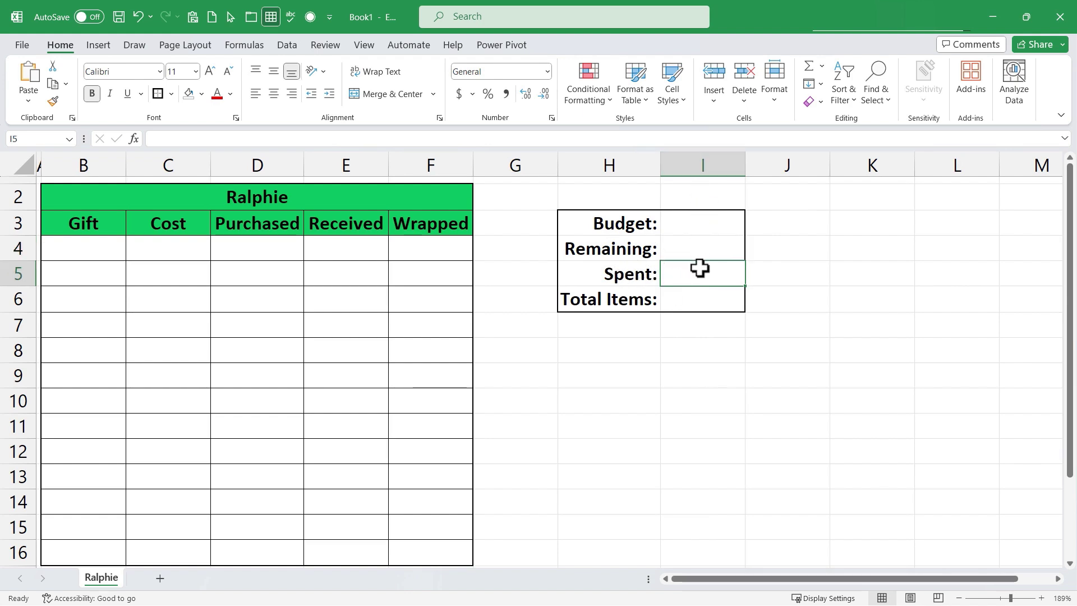
pyautogui.write('=')
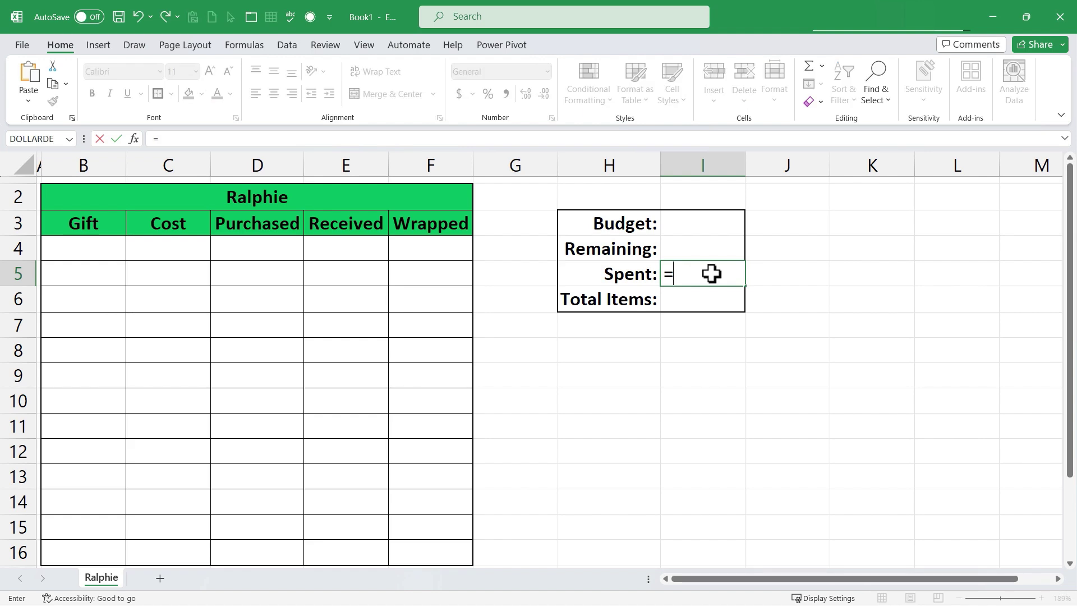
pyautogui.write('sum')
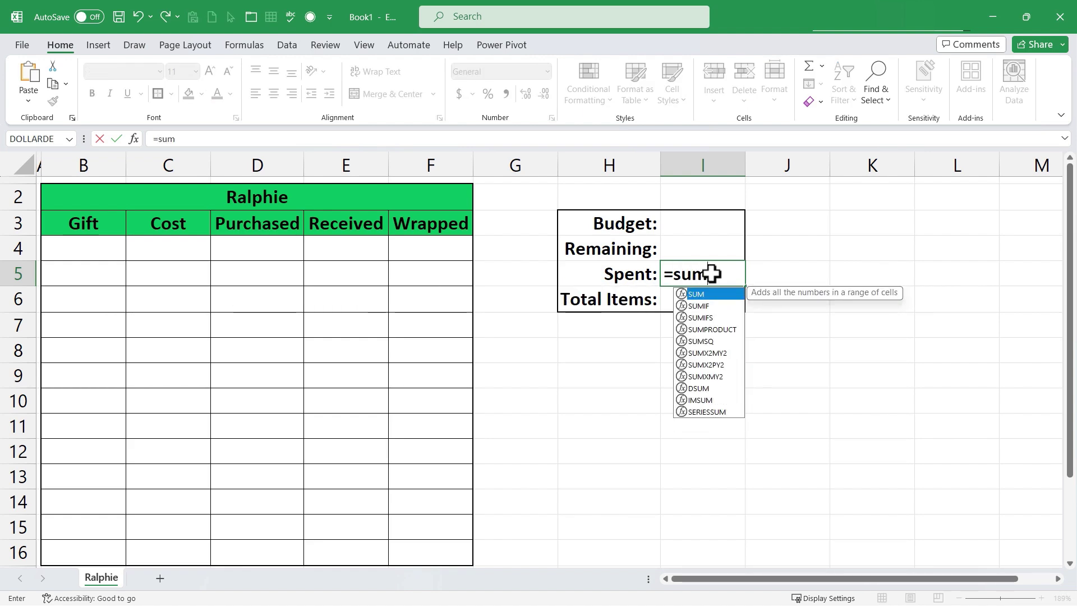
pyautogui.write('(')
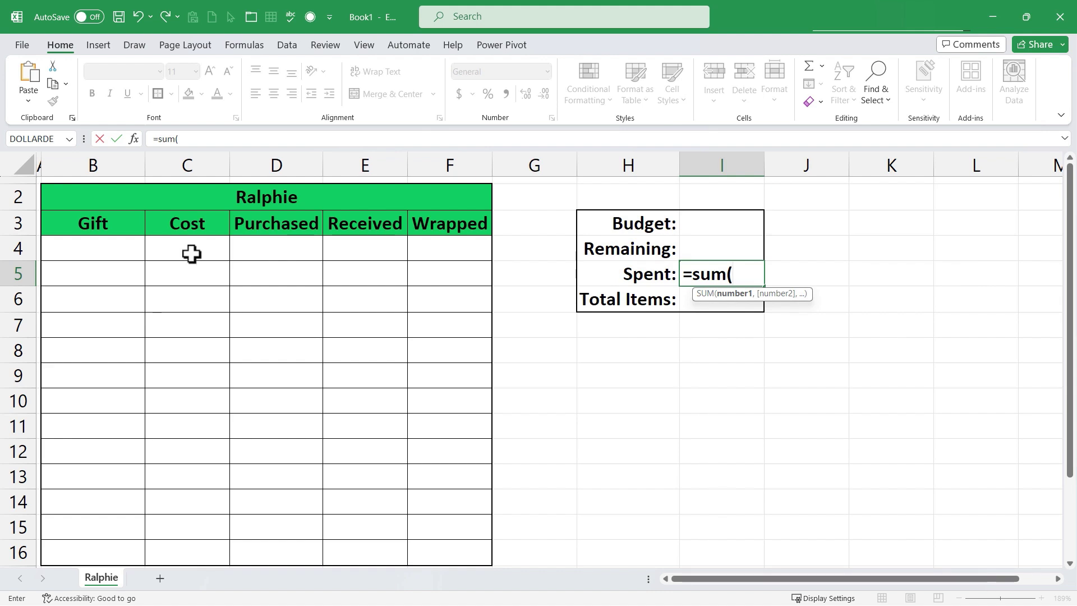
pyautogui.moveTo(192, 254); pyautogui.dragTo(181, 547)
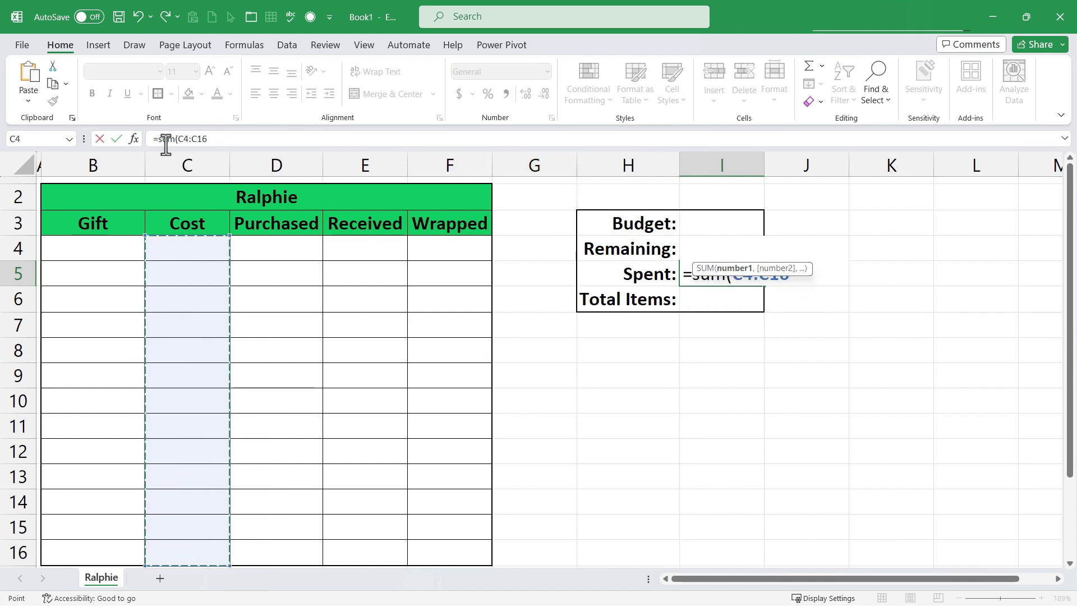
pyautogui.click(229, 143)
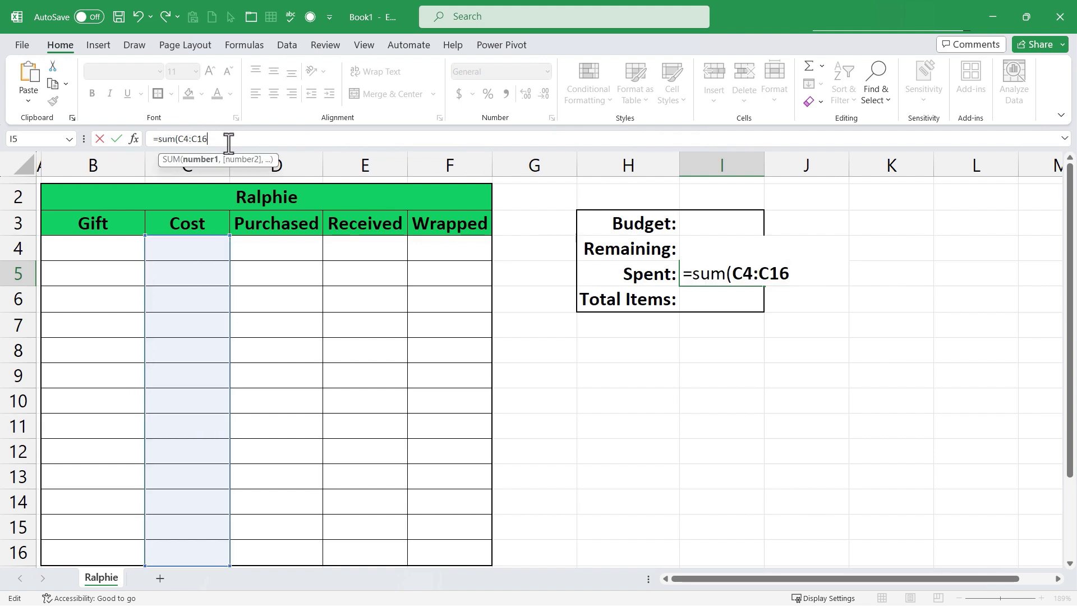
pyautogui.write(')')
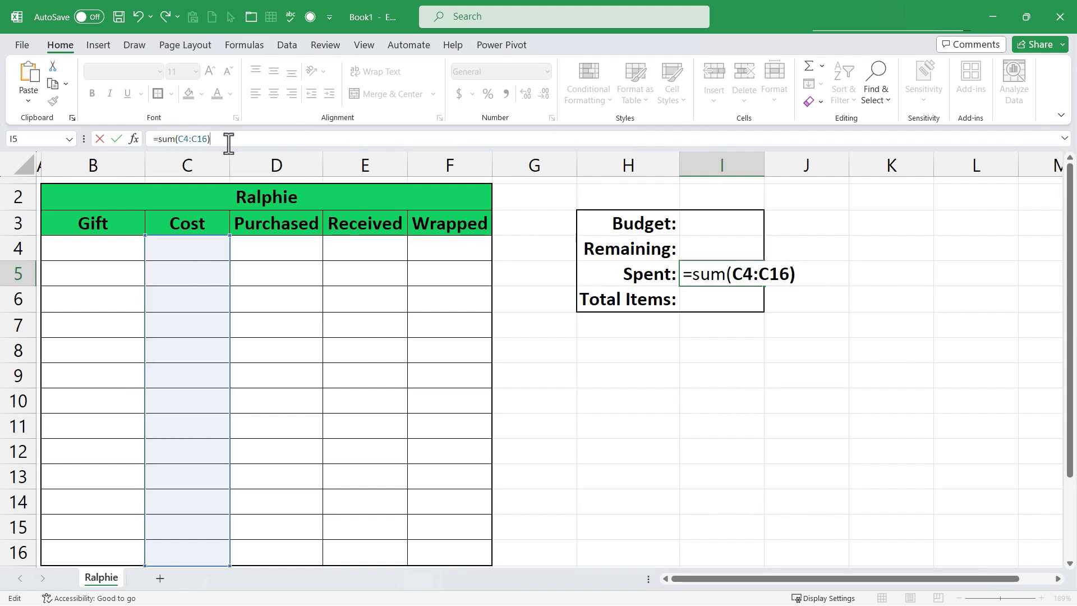
pyautogui.press('Return')
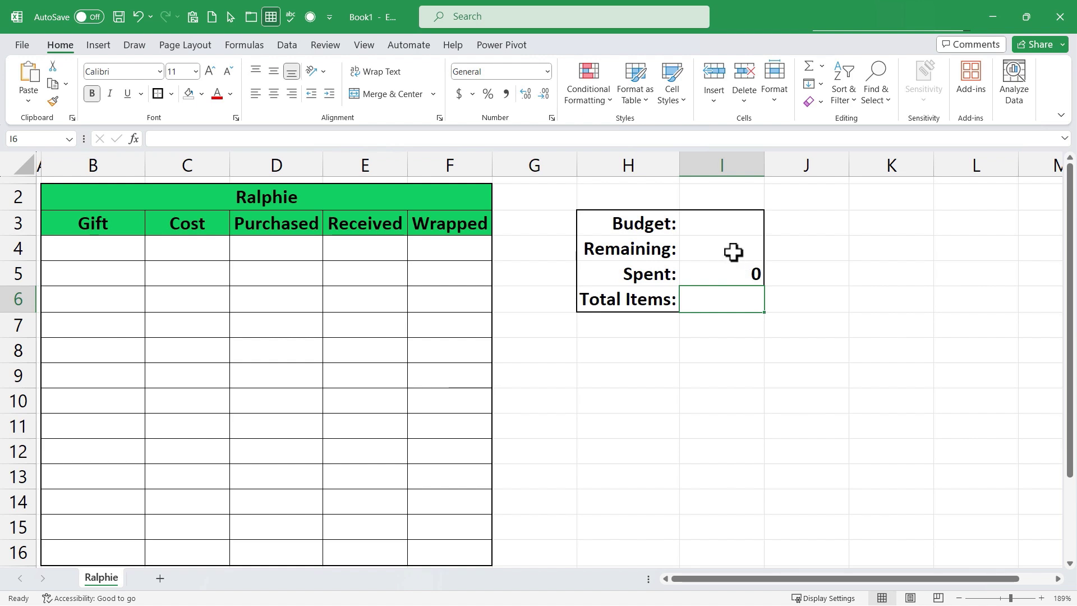
# Enter =I3-I5 in I4 so Remaining is Budget minus Spent, then check the formulas.
pyautogui.click(733, 252)
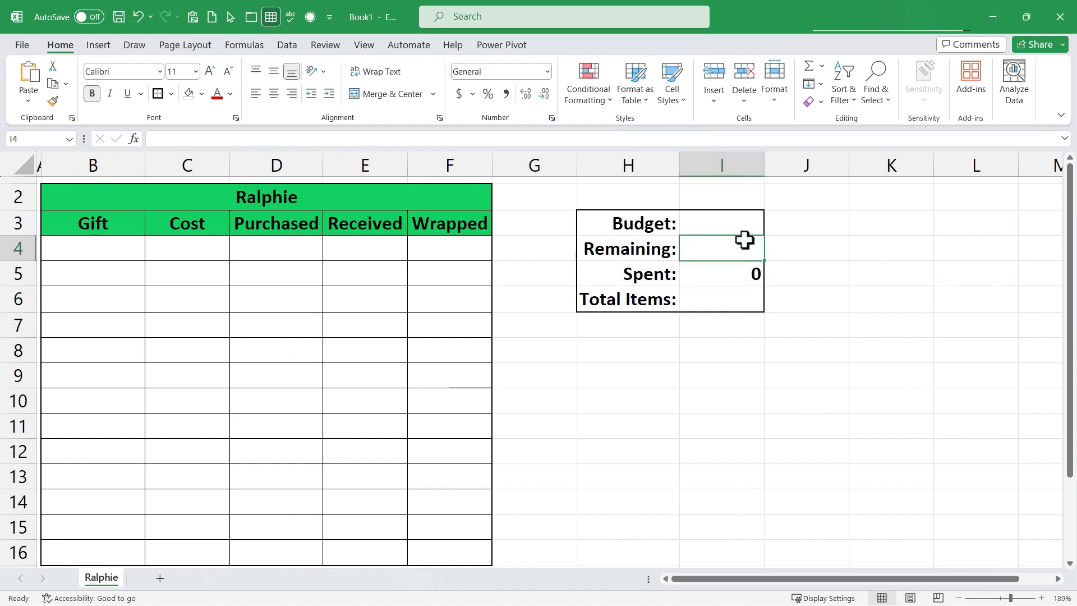
pyautogui.write('=')
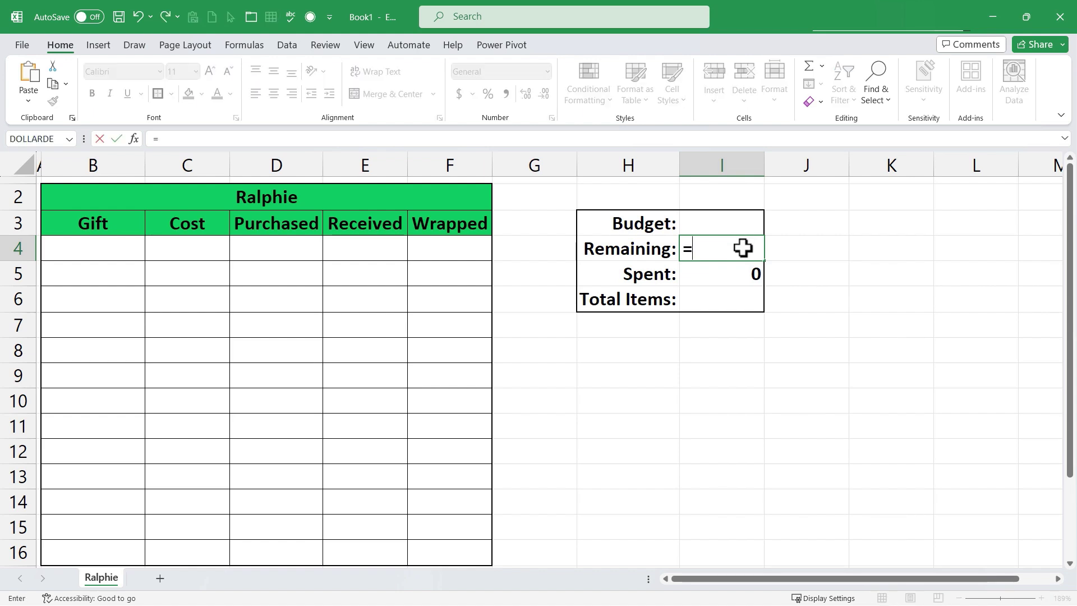
pyautogui.click(728, 224)
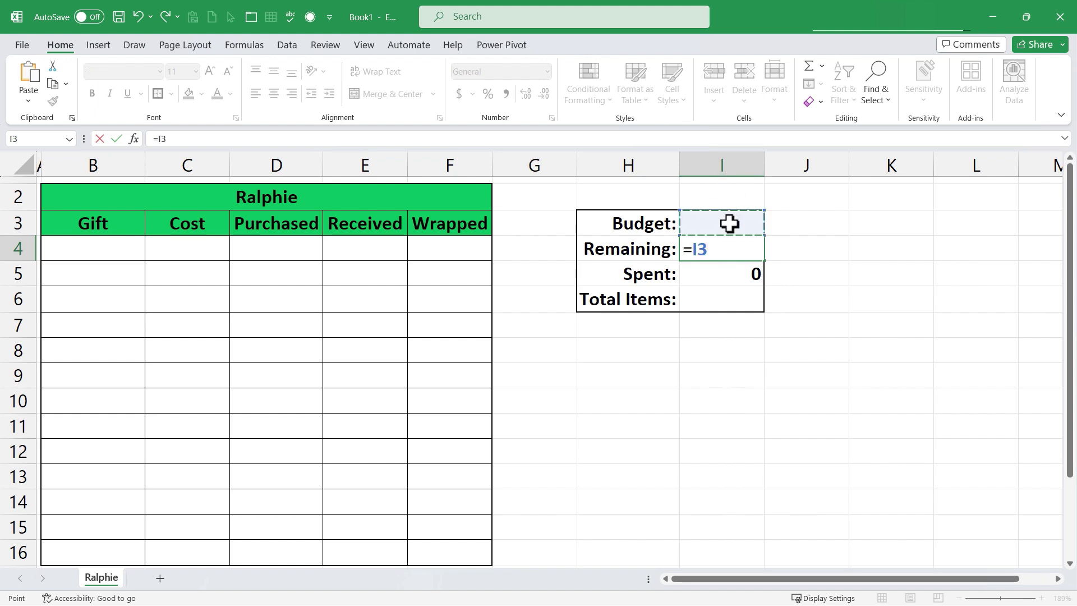
pyautogui.write('-')
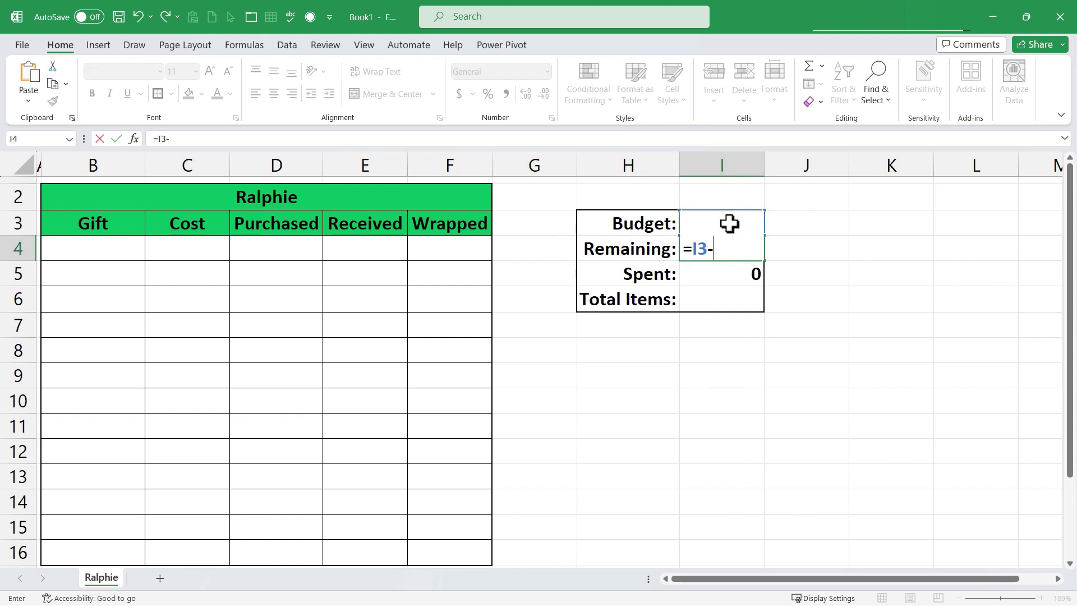
pyautogui.click(725, 276)
pyautogui.press('Return')
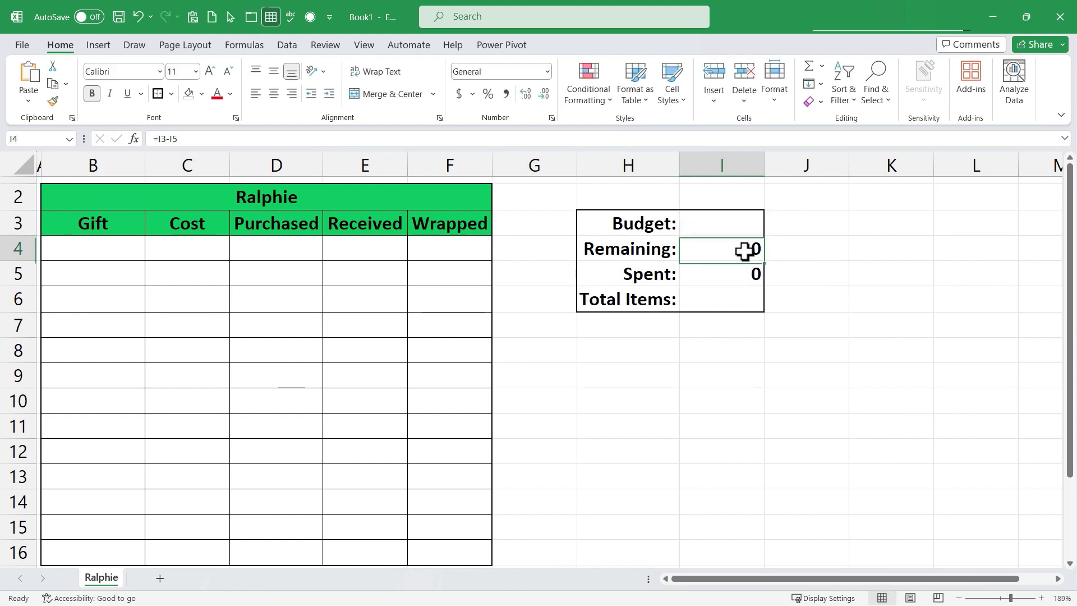
pyautogui.click(750, 251)
pyautogui.click(746, 281)
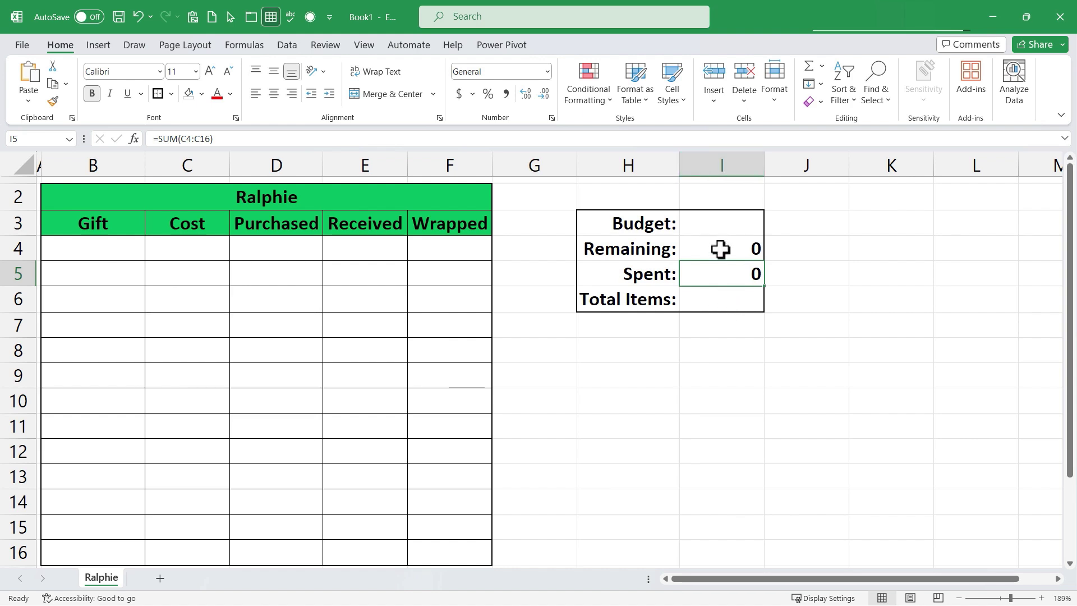
# Enter =COUNTA(B4:B16) in I6 to count the listed gifts.
pyautogui.click(723, 301)
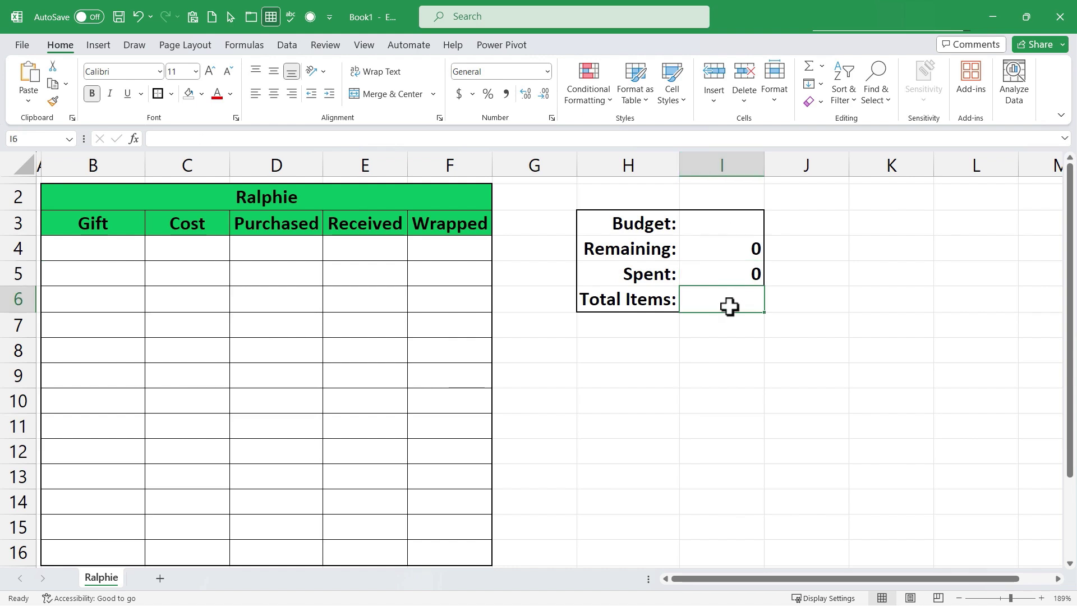
pyautogui.write('=counta')
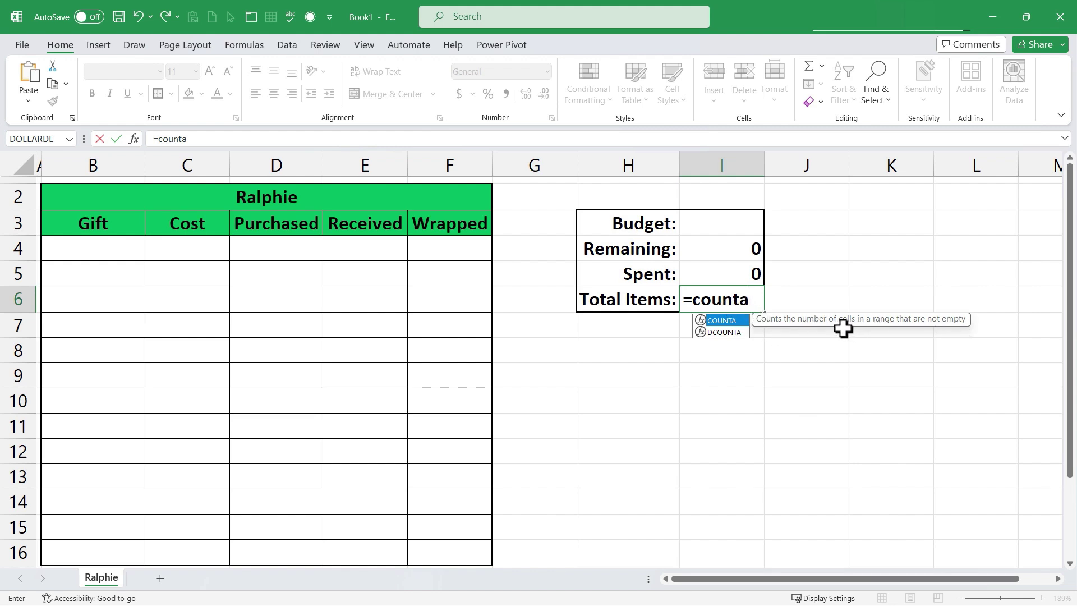
pyautogui.write('(')
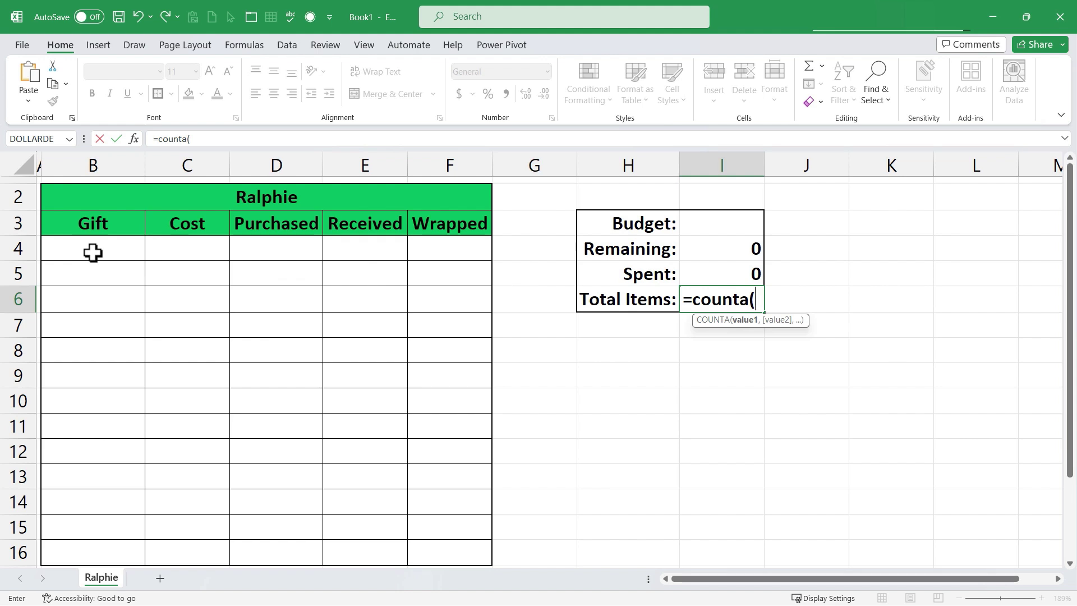
pyautogui.moveTo(93, 252); pyautogui.dragTo(77, 547)
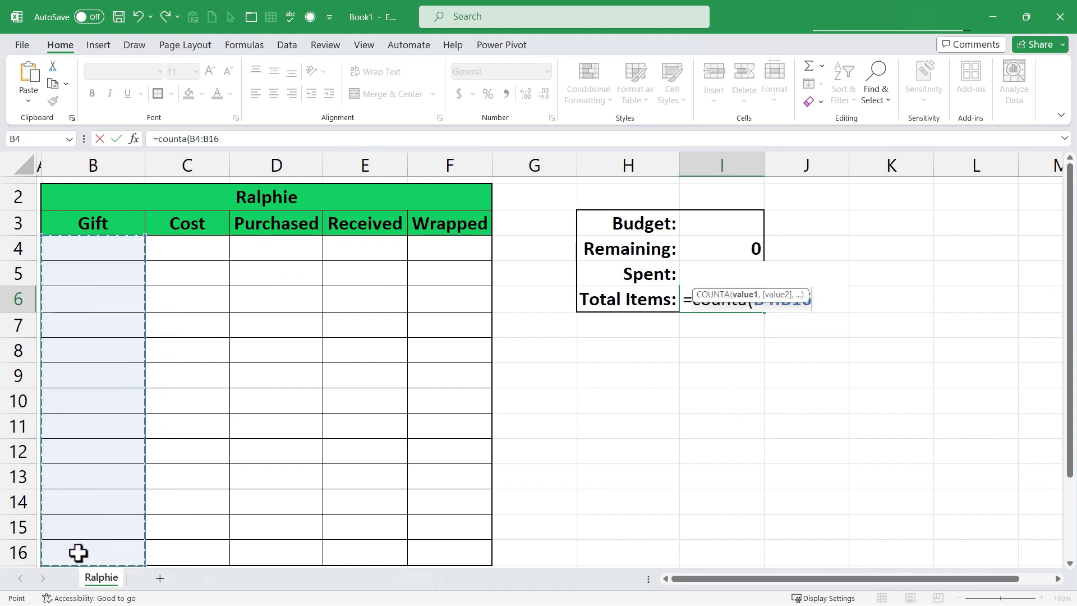
pyautogui.press('Return')
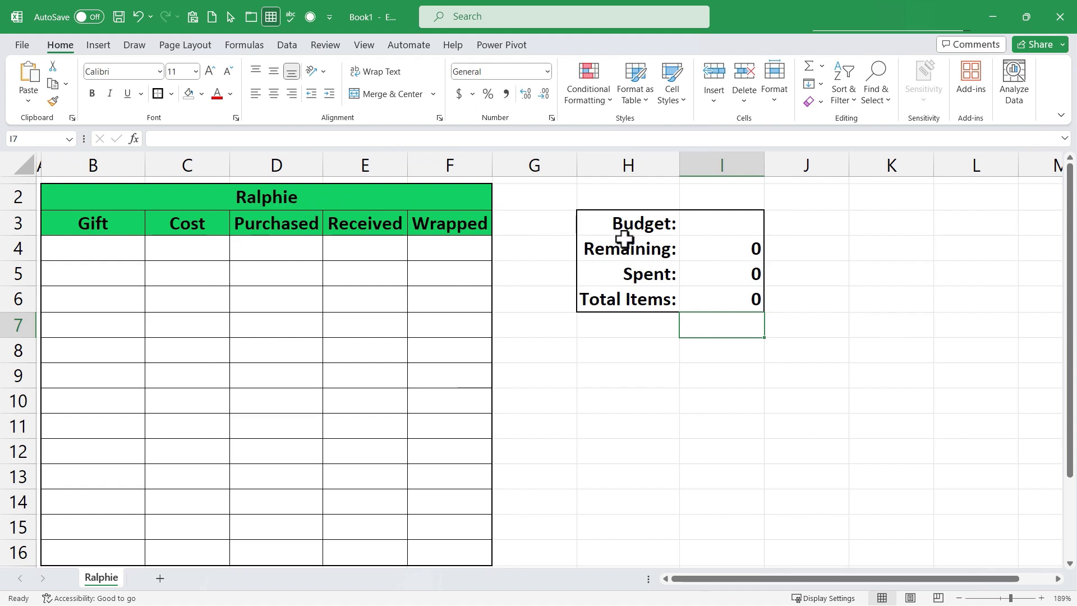
# Set the Budget figure in I3 to 250.
pyautogui.click(715, 222)
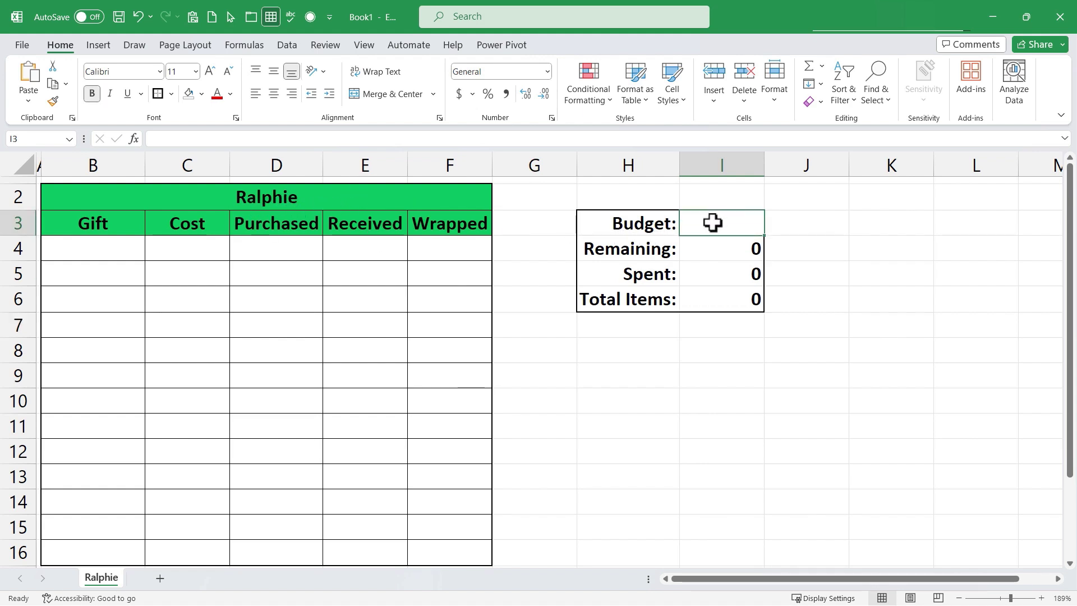
pyautogui.write('250')
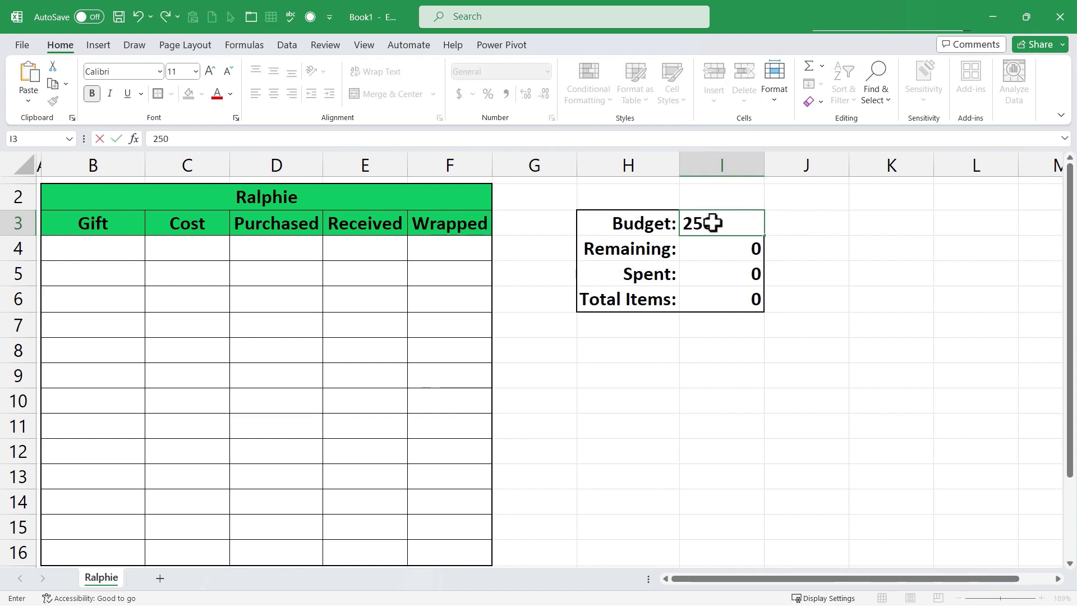
pyautogui.press('Return')
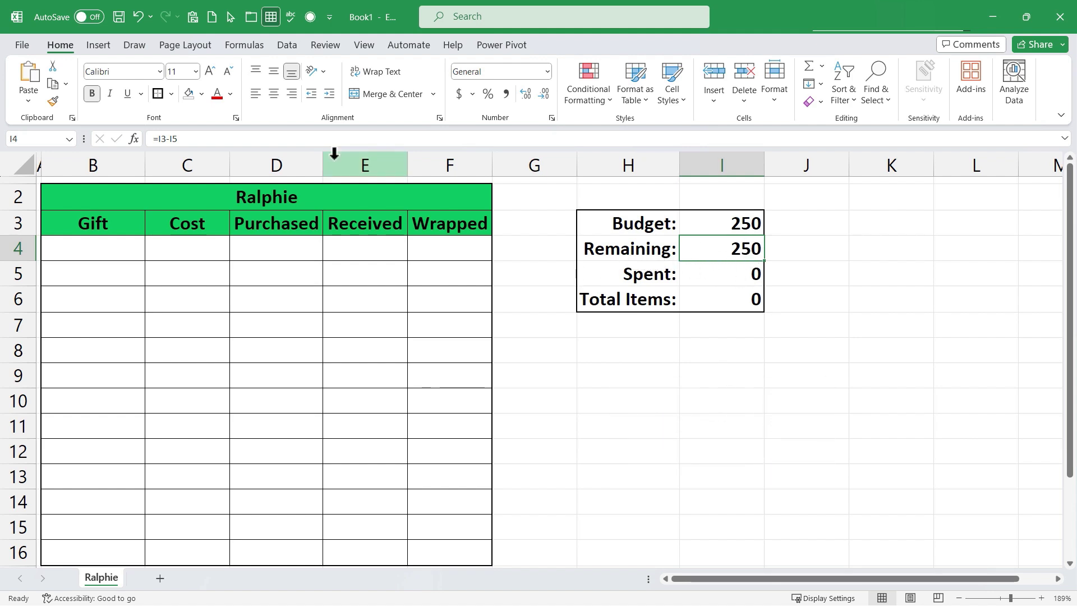
# Add Plush bunny in B4 with a cost of 17.35.
pyautogui.click(104, 249)
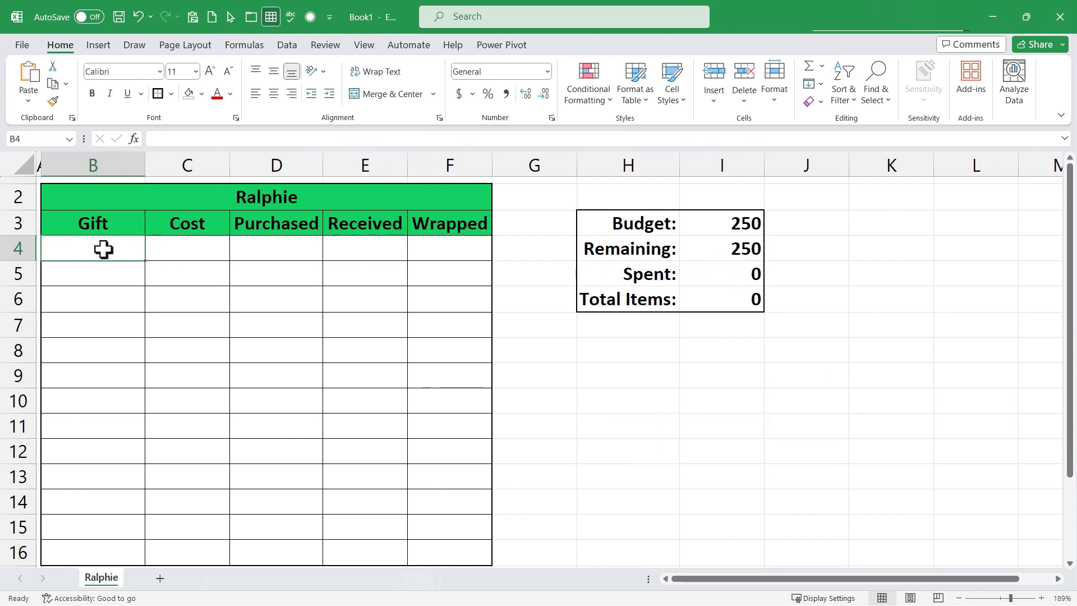
pyautogui.write('Plush bunny')
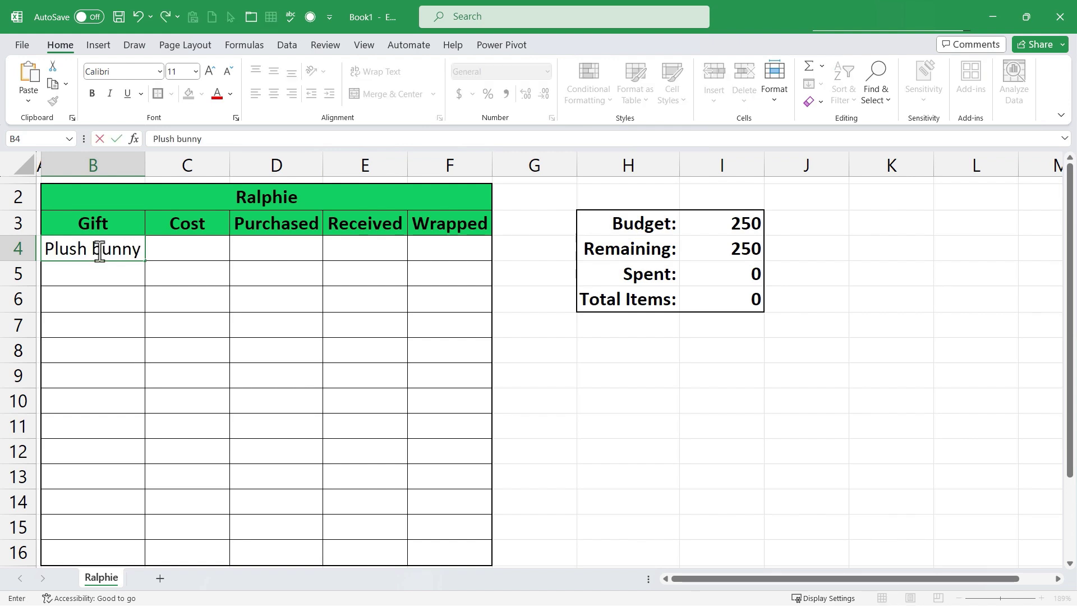
pyautogui.press('Tab')
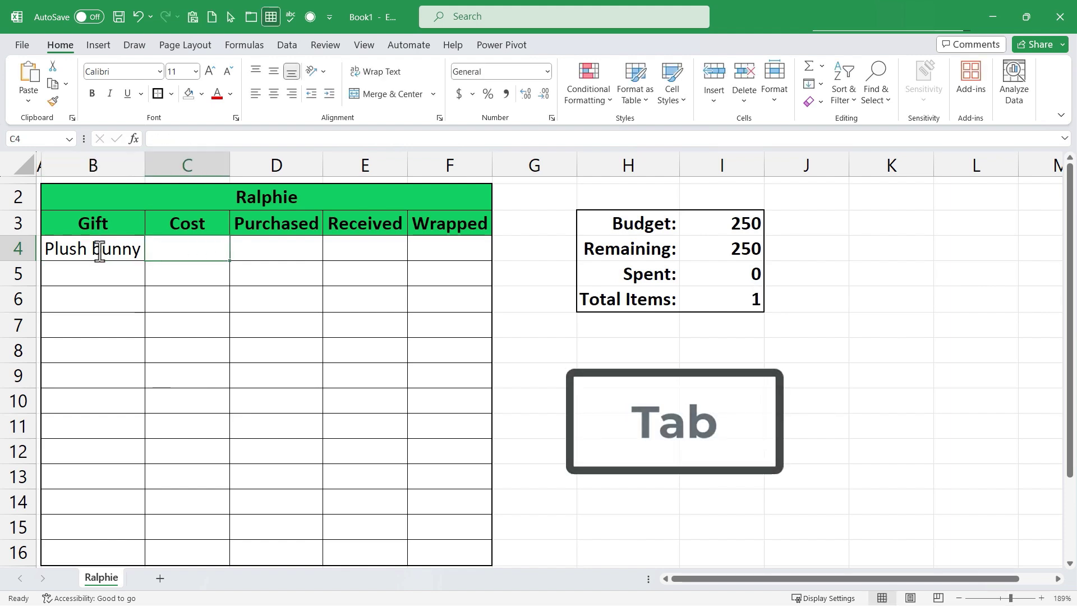
pyautogui.write('17')
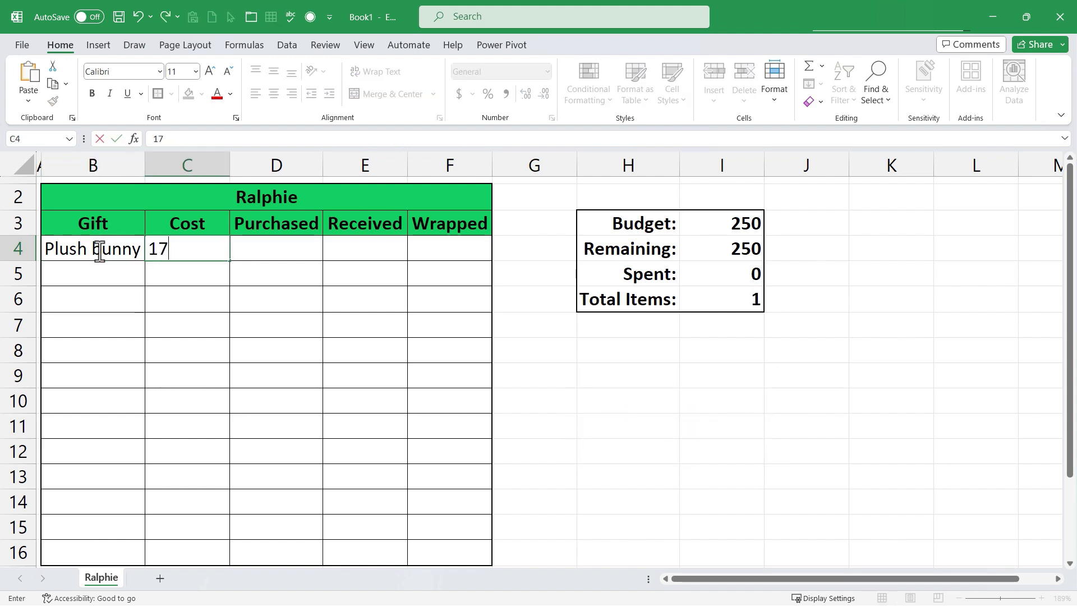
pyautogui.write('.34')
pyautogui.press('BackSpace')
pyautogui.write('5')
pyautogui.press('Tab')
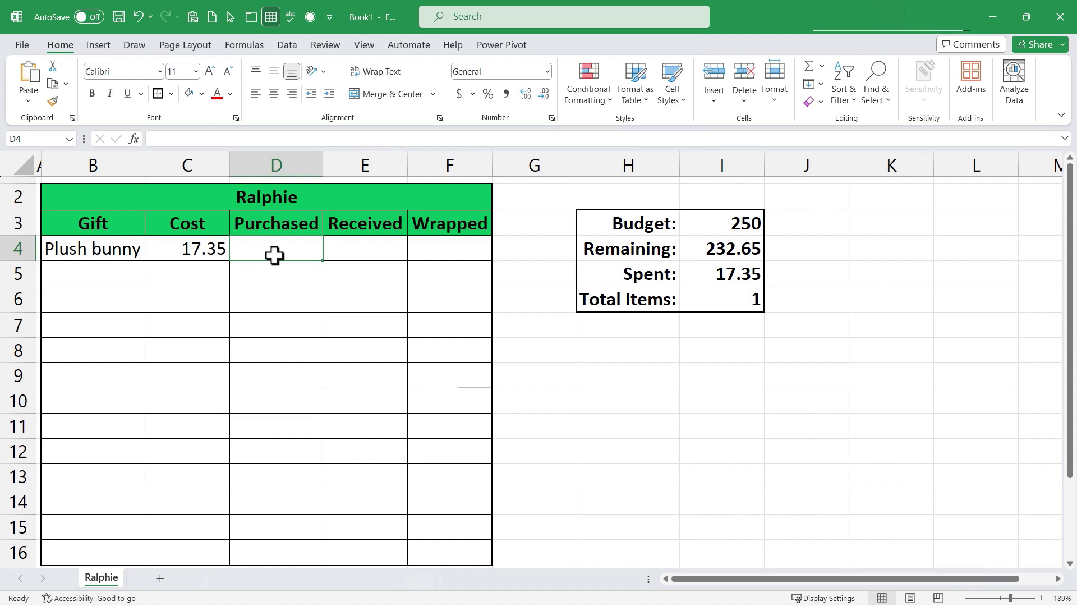
# Mark the Plush bunny with x under Purchased, Received and Wrapped.
pyautogui.write('x')
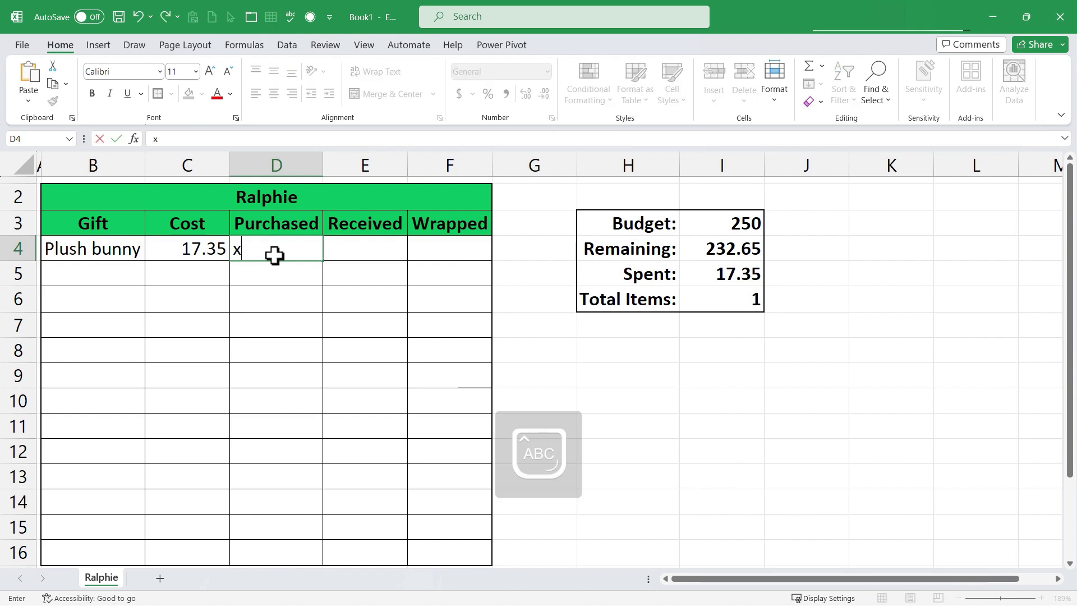
pyautogui.press('Tab')
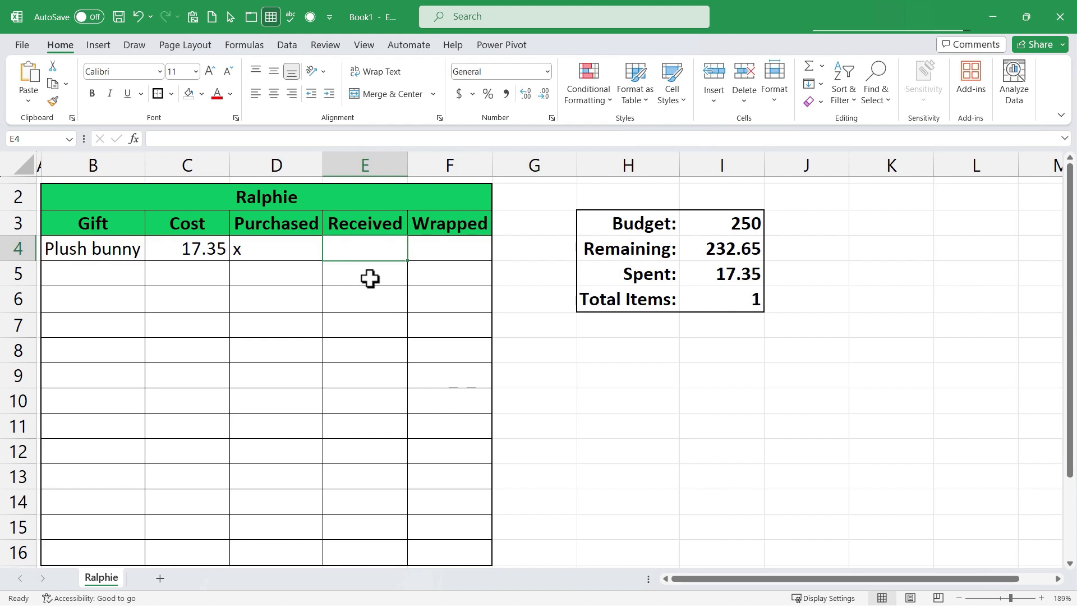
pyautogui.write('x')
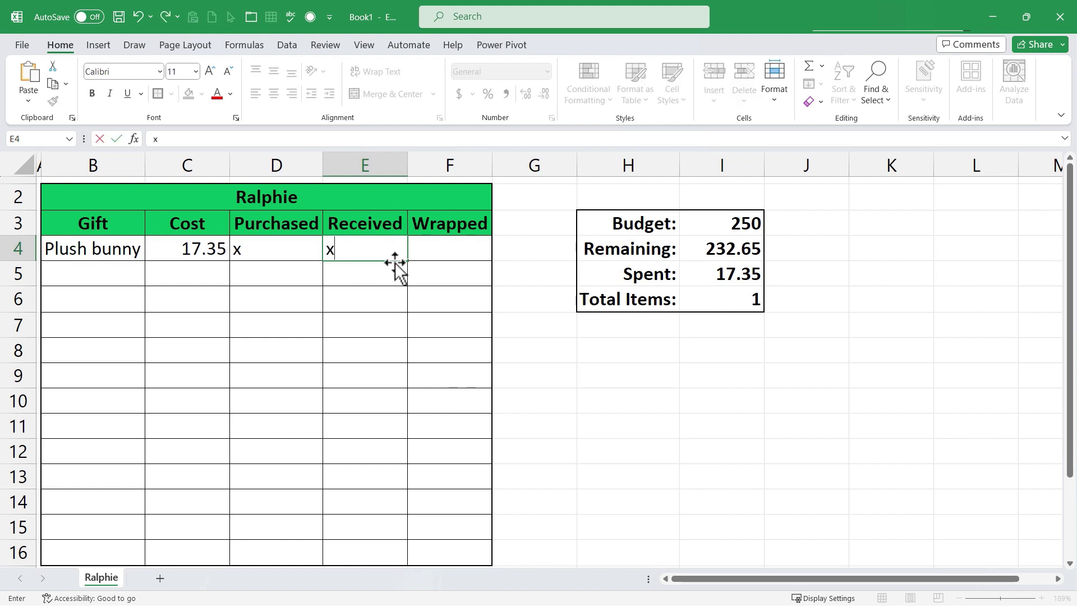
pyautogui.press('Tab')
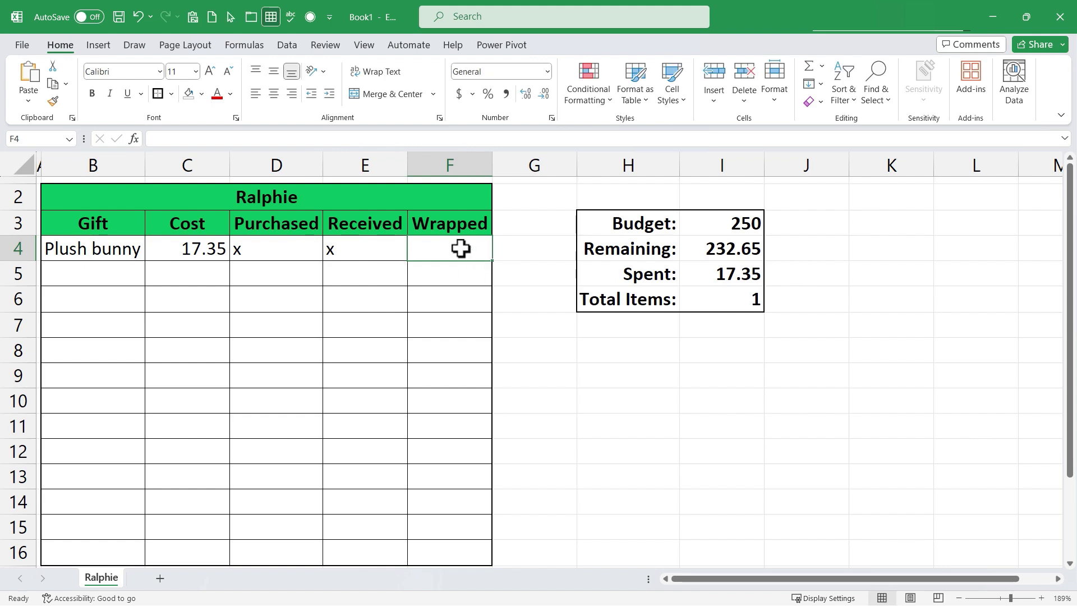
pyautogui.write('x')
pyautogui.press('Tab')
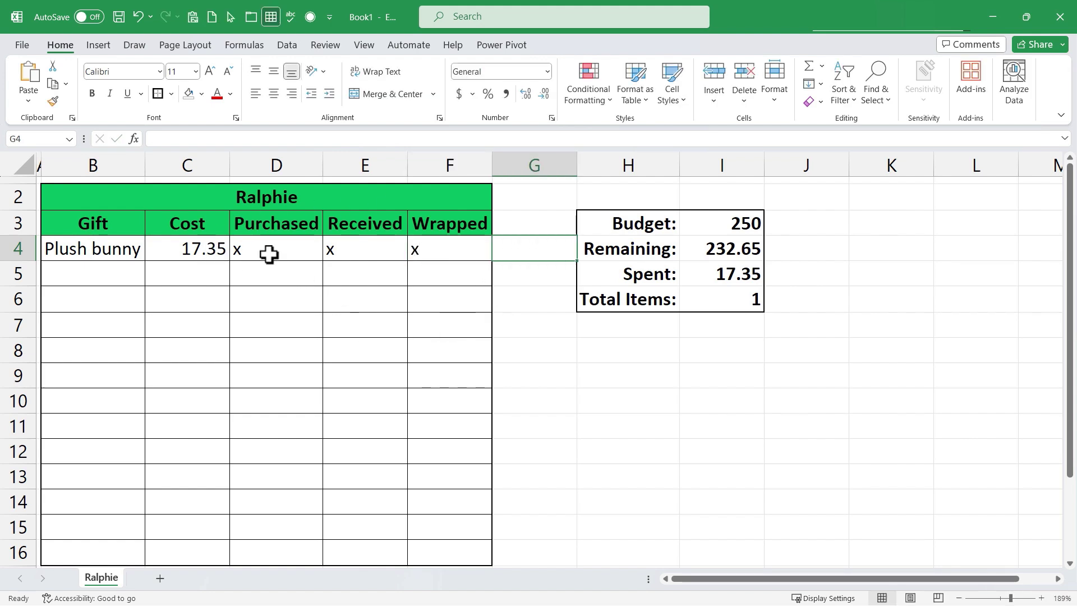
# Centre the status marks in D4:F16.
pyautogui.moveTo(264, 252); pyautogui.dragTo(439, 550)
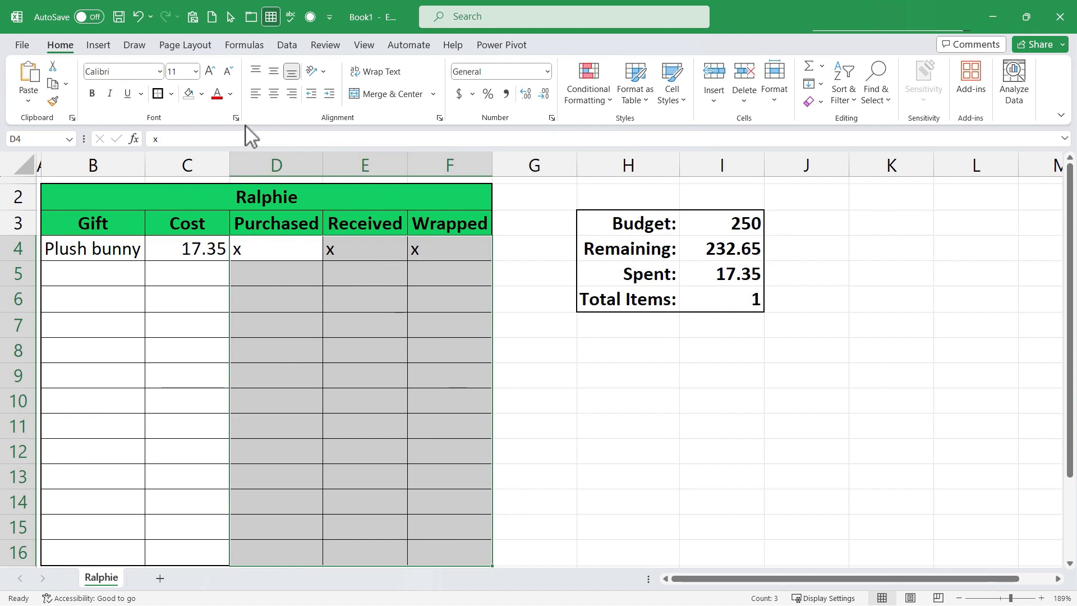
pyautogui.click(274, 94)
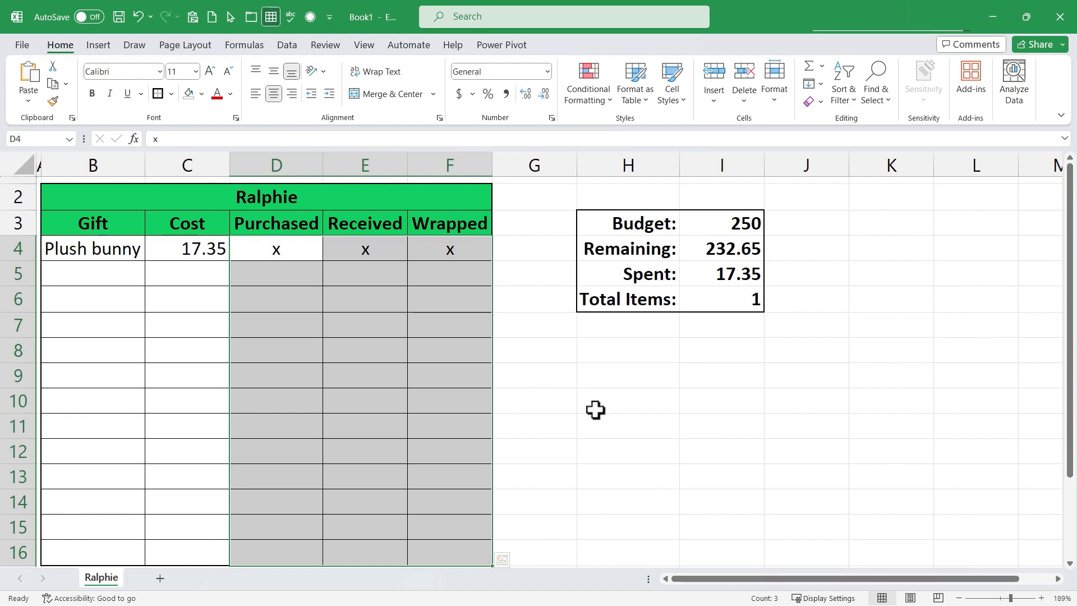
pyautogui.click(536, 376)
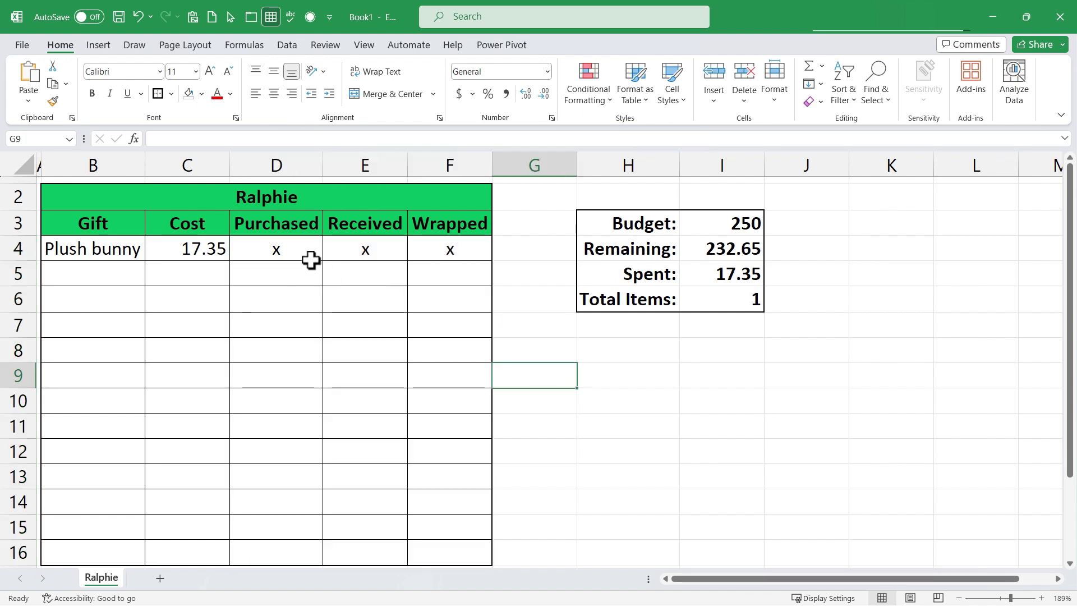
# Apply Accounting format to the Cost column and the I3:I5 summary figures.
pyautogui.click(191, 164)
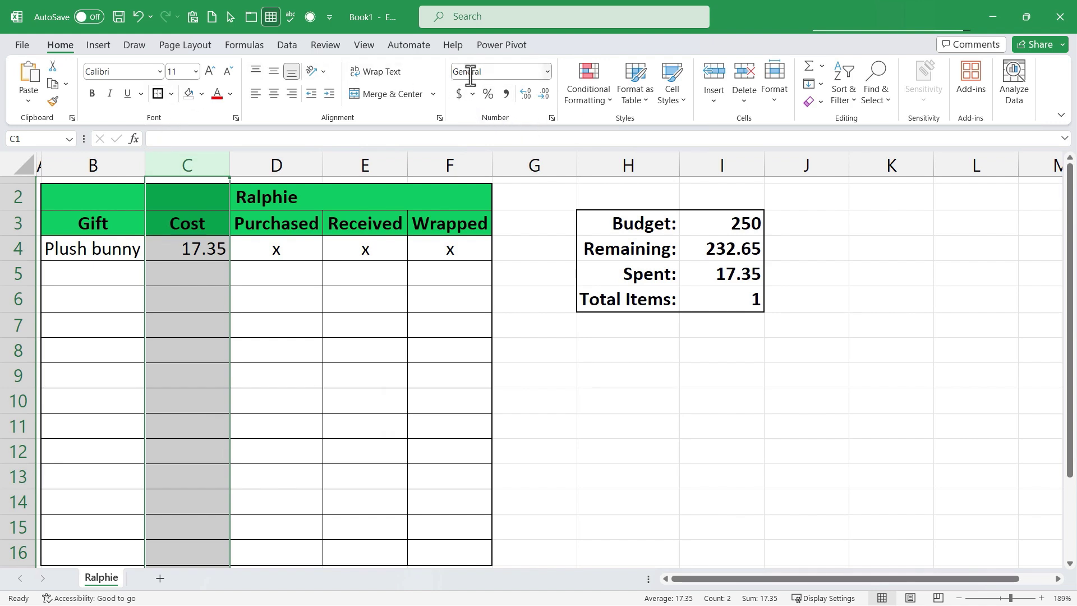
pyautogui.click(459, 95)
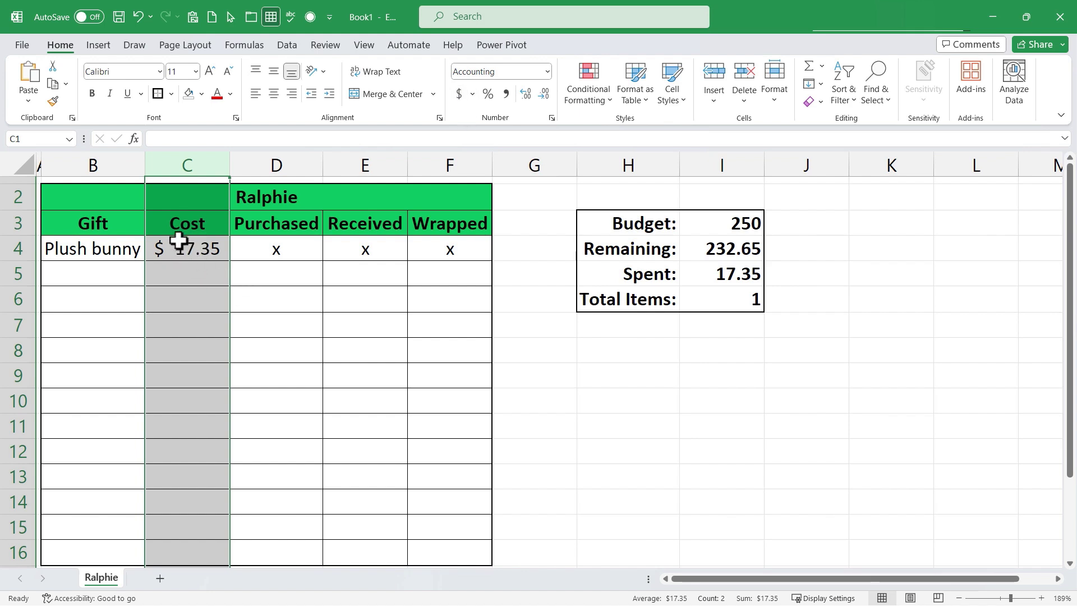
pyautogui.click(733, 224)
pyautogui.moveTo(733, 225); pyautogui.dragTo(728, 281)
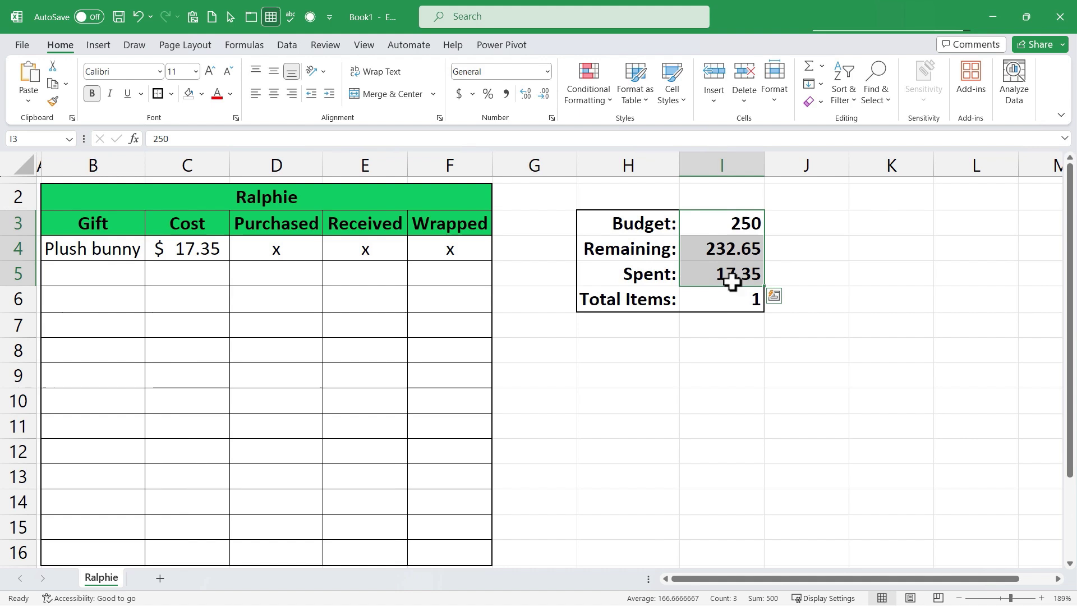
pyautogui.click(460, 96)
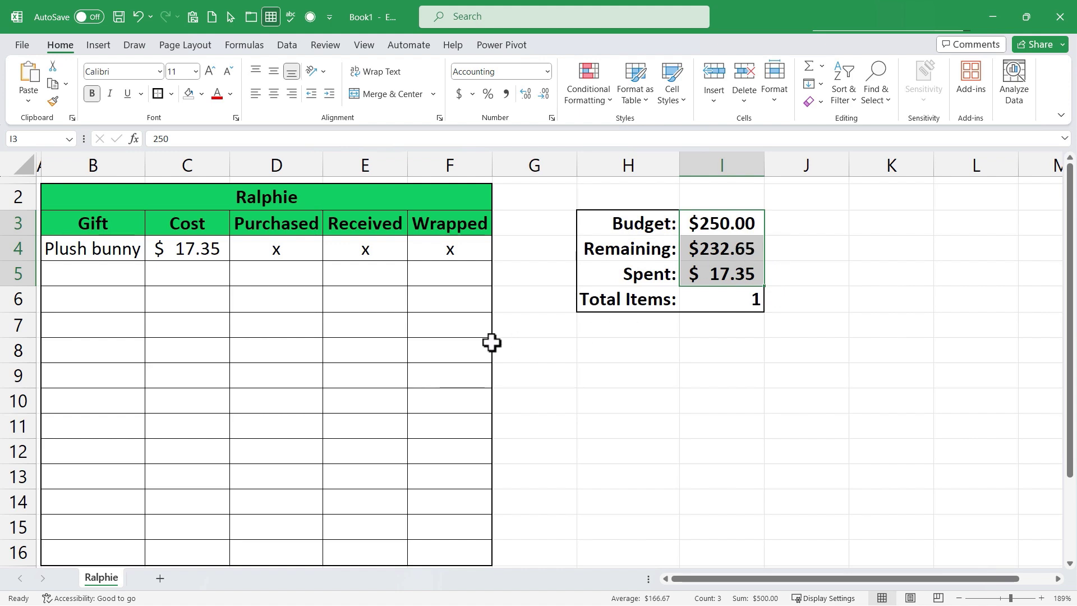
pyautogui.click(421, 354)
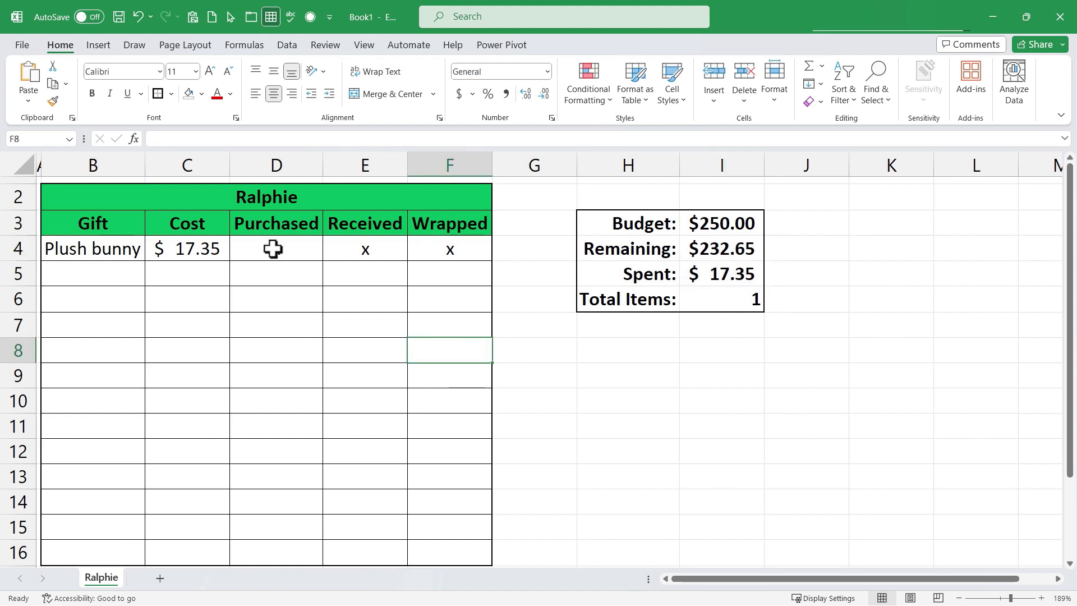
# Add a Text that Contains 'x' rule to D4:F16 with green fill and dark green text.
pyautogui.moveTo(273, 248); pyautogui.dragTo(447, 548)
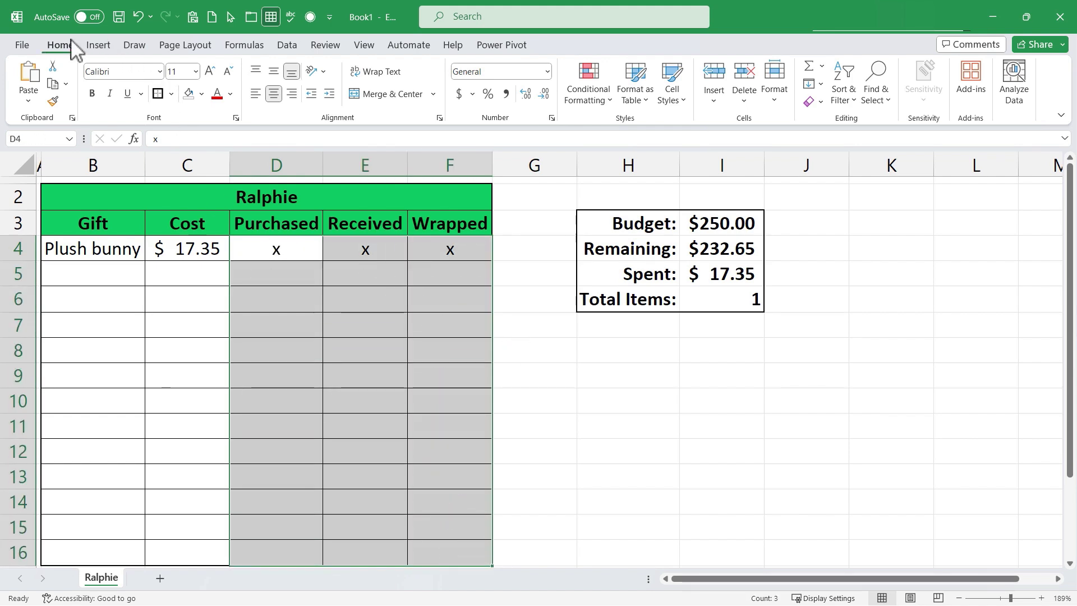
pyautogui.click(596, 98)
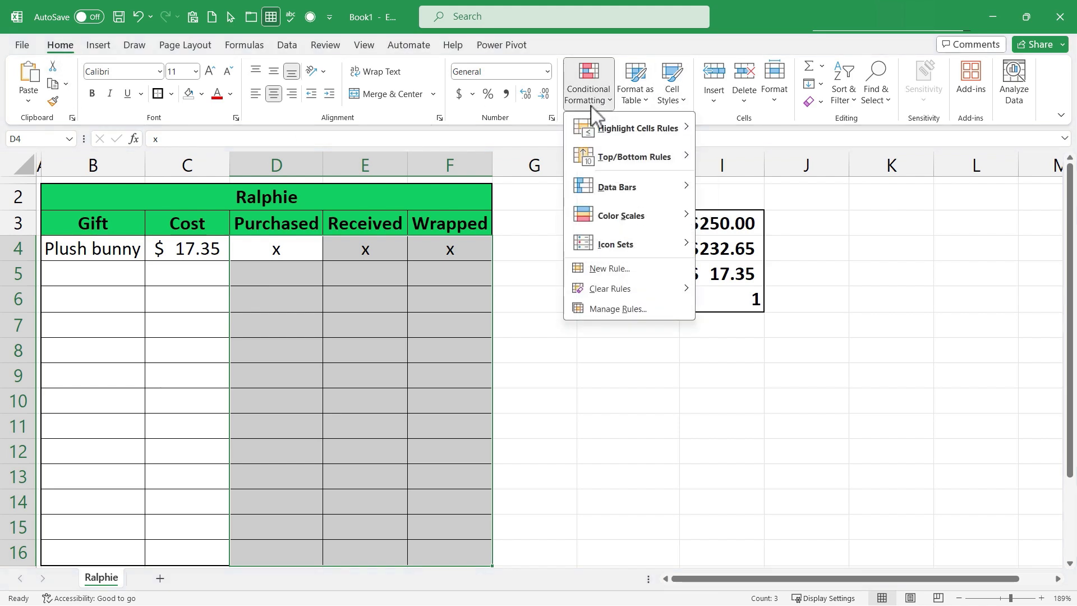
pyautogui.moveTo(615, 138)
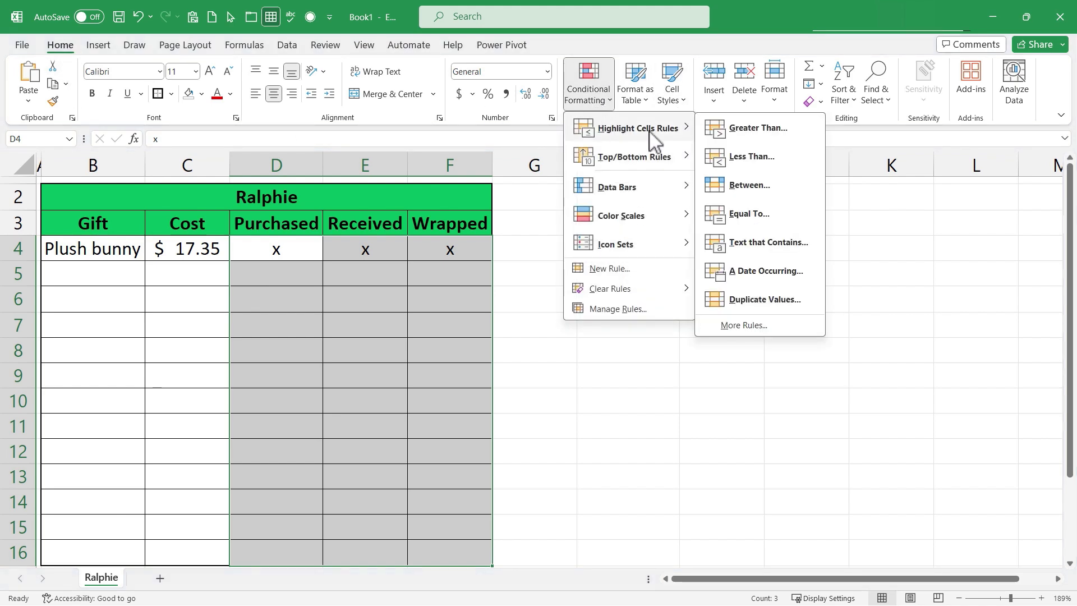
pyautogui.click(764, 249)
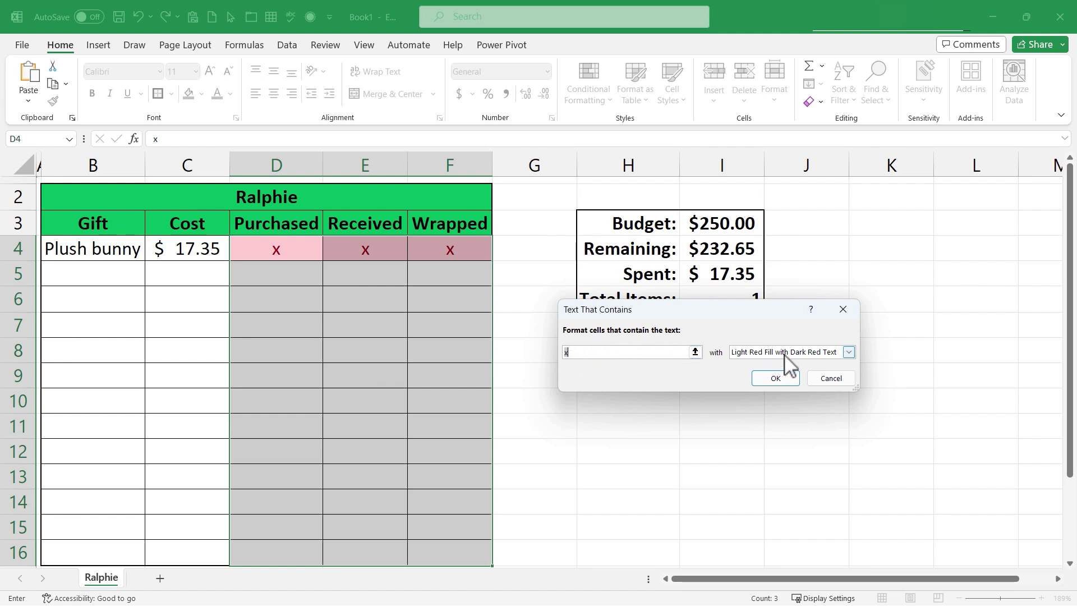
pyautogui.click(848, 352)
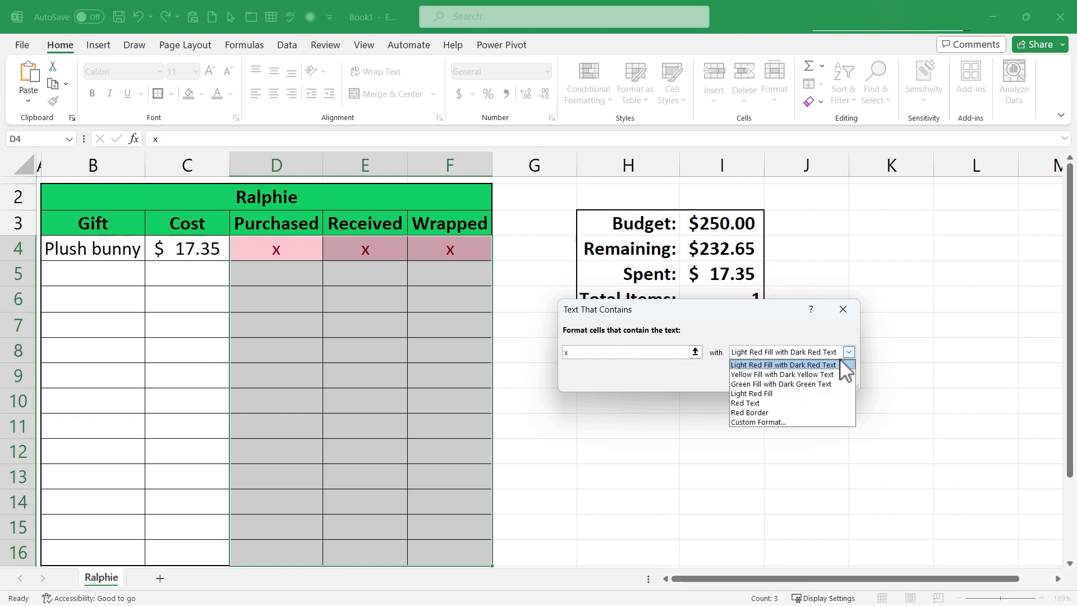
pyautogui.click(774, 384)
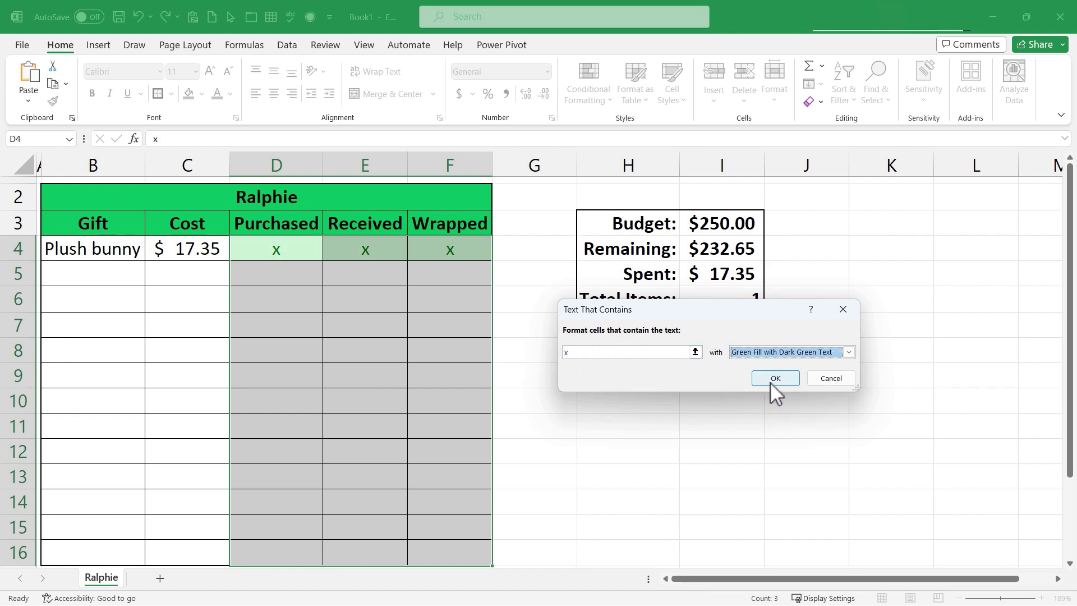
pyautogui.click(776, 378)
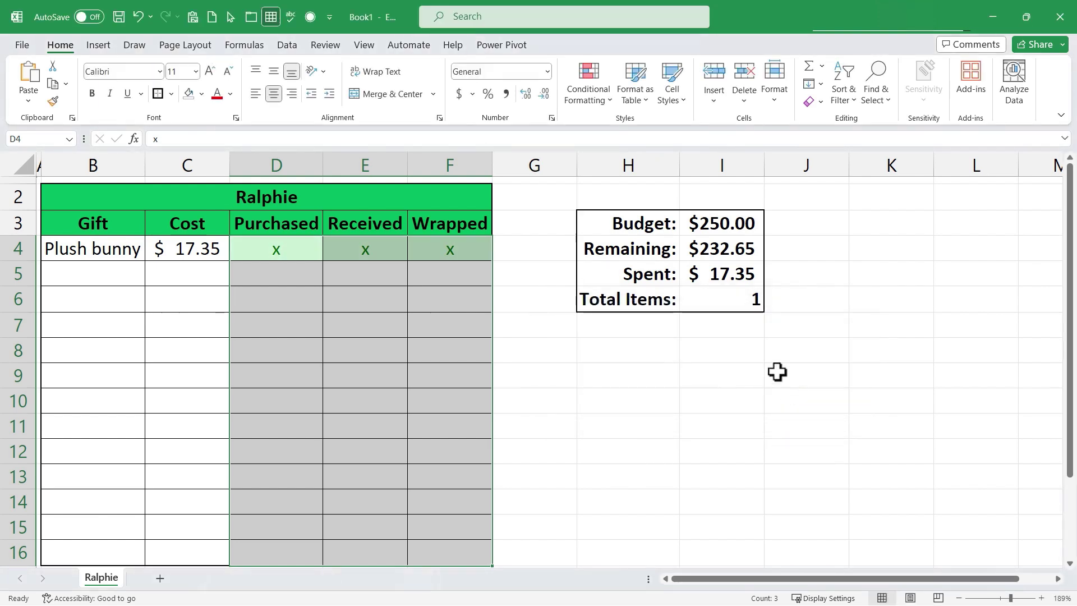
pyautogui.click(627, 400)
pyautogui.click(117, 278)
# Add a Hat in row 5 costing 4.64, marked x for Purchased, Received and Wrapped.
pyautogui.write('Hat')
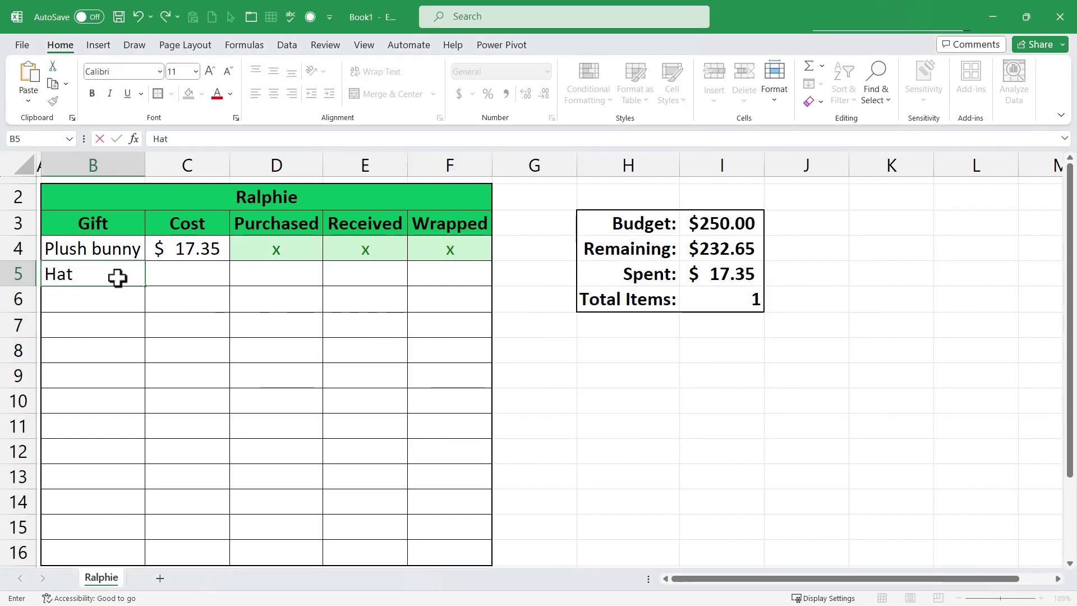
pyautogui.press('Tab')
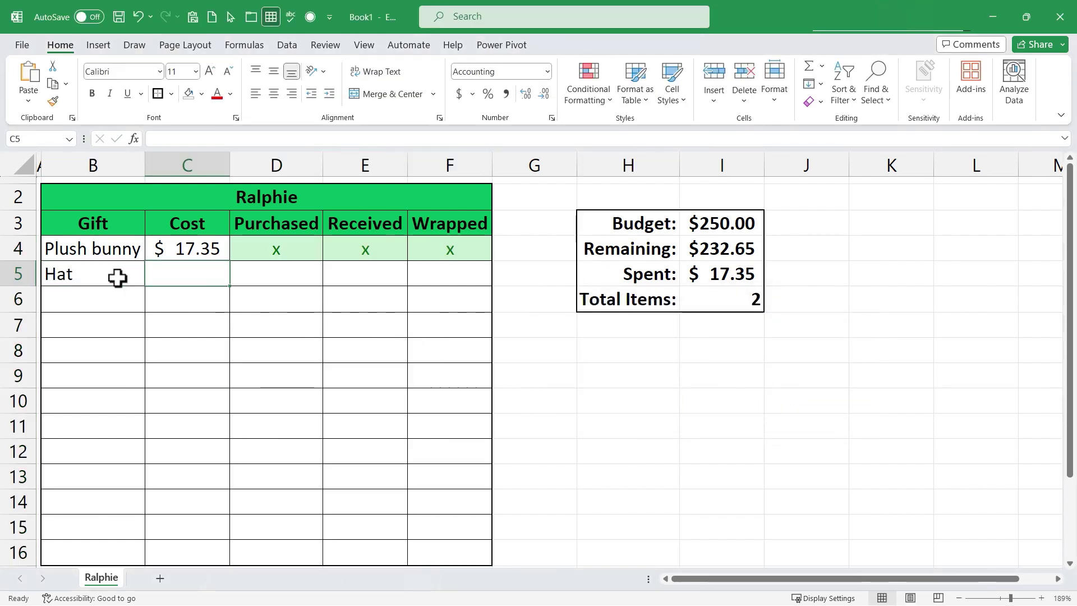
pyautogui.write('4.64')
pyautogui.press('Tab')
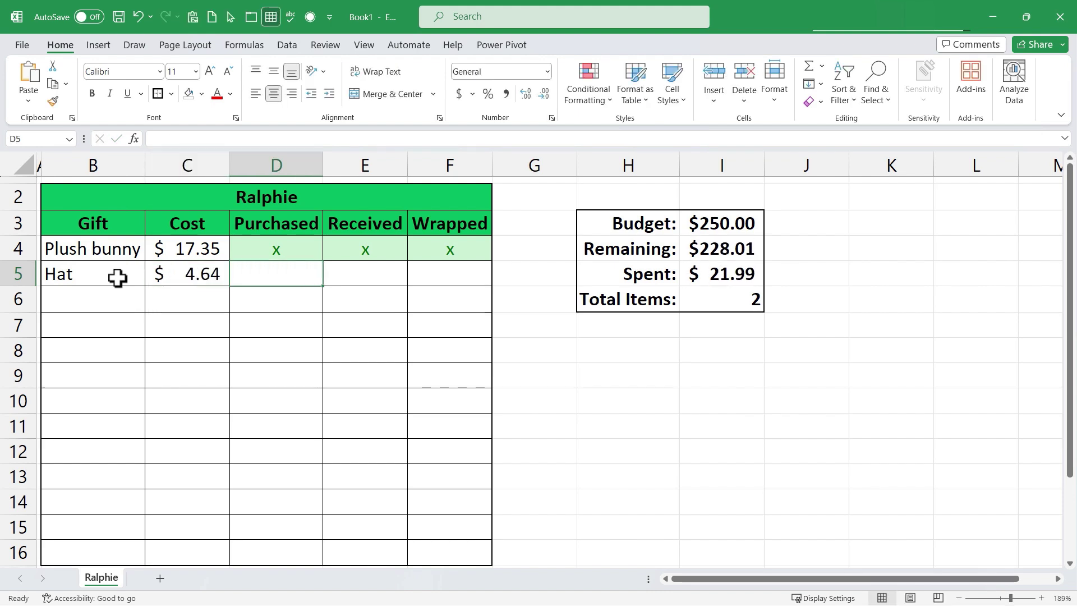
pyautogui.write('x')
pyautogui.press('Tab')
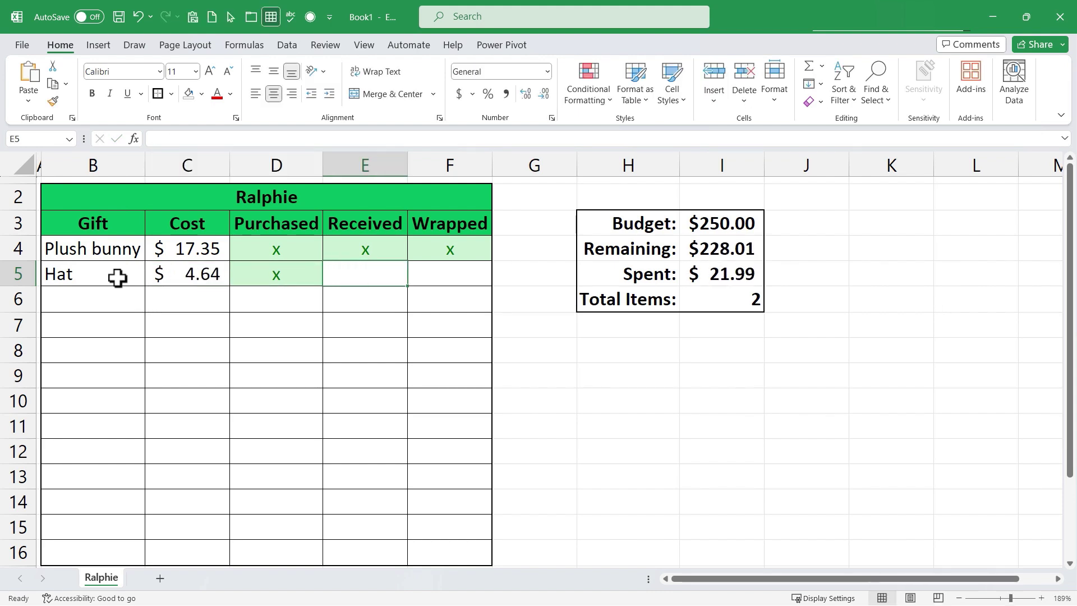
pyautogui.write('x')
pyautogui.press('Tab')
pyautogui.write('x')
pyautogui.press('Tab')
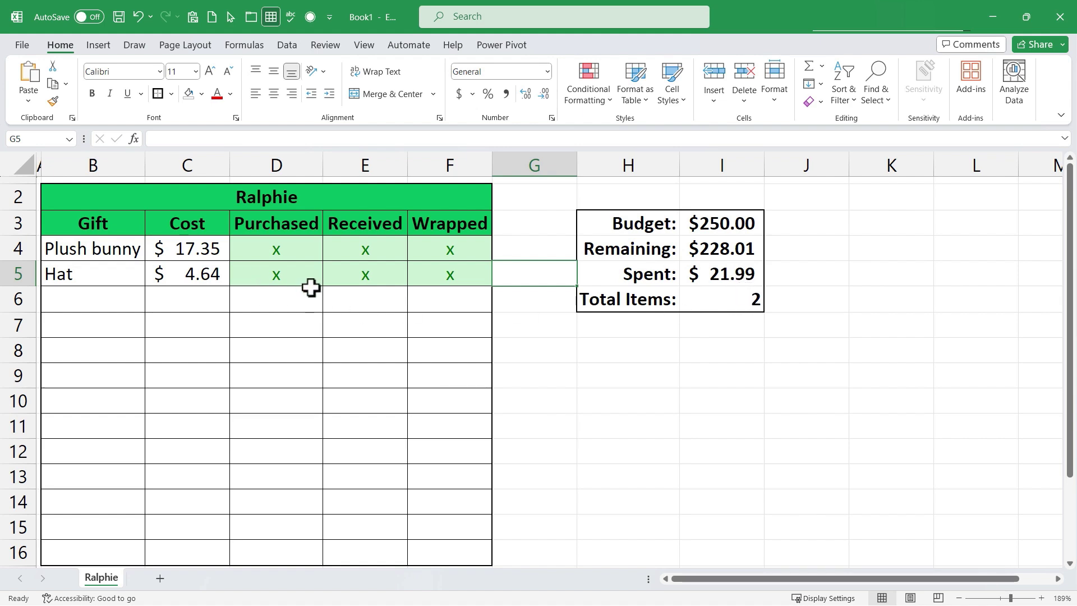
pyautogui.click(735, 251)
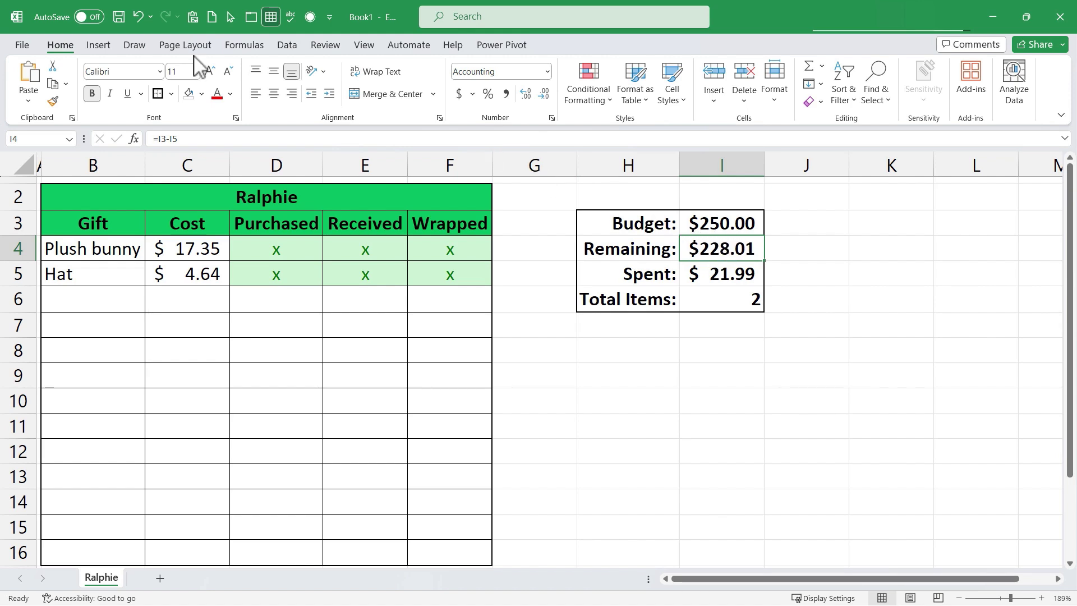
# Add a Less Than 0.01 rule giving Remaining light red fill with dark red text.
pyautogui.click(596, 106)
pyautogui.moveTo(614, 140)
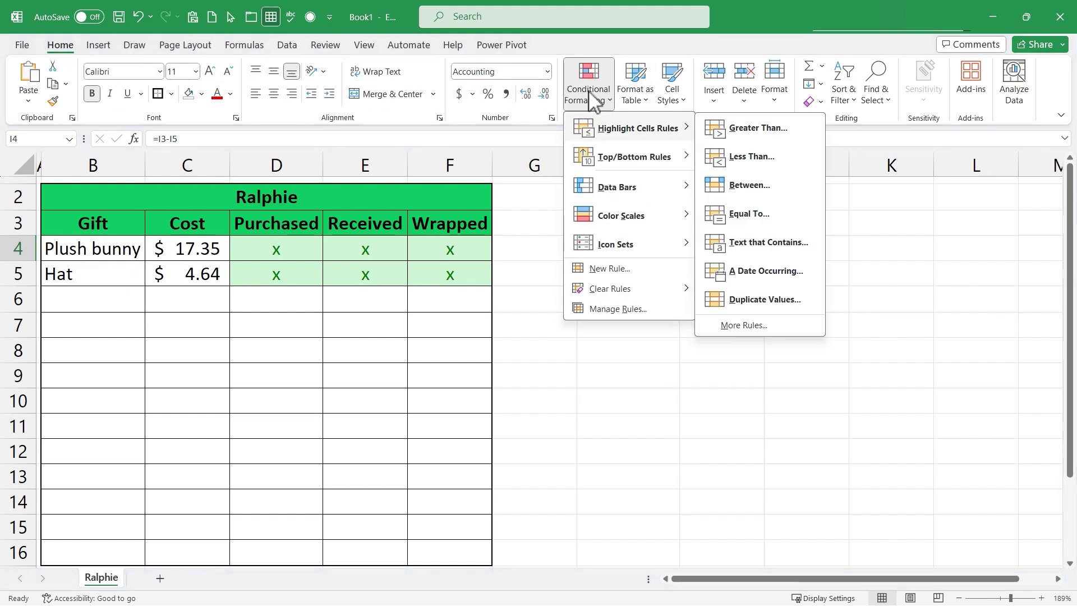
pyautogui.click(753, 161)
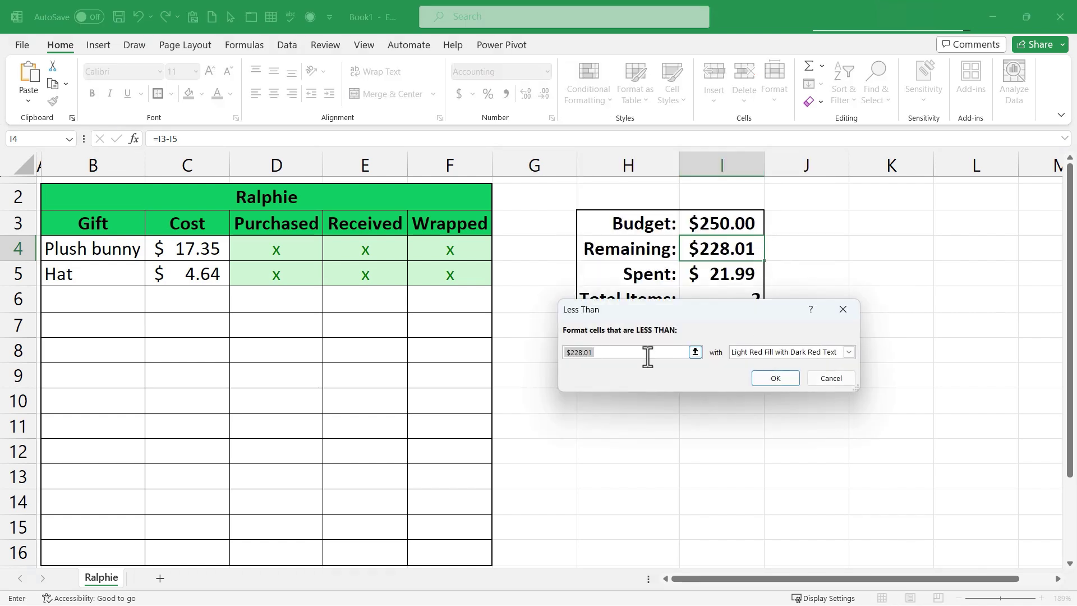
pyautogui.write('0')
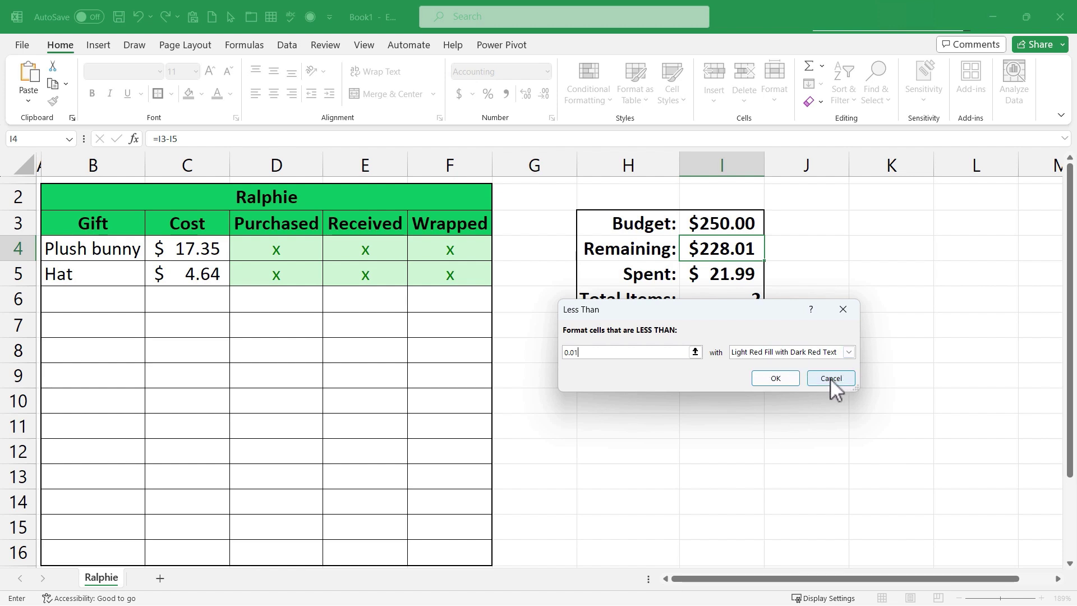
pyautogui.click(771, 376)
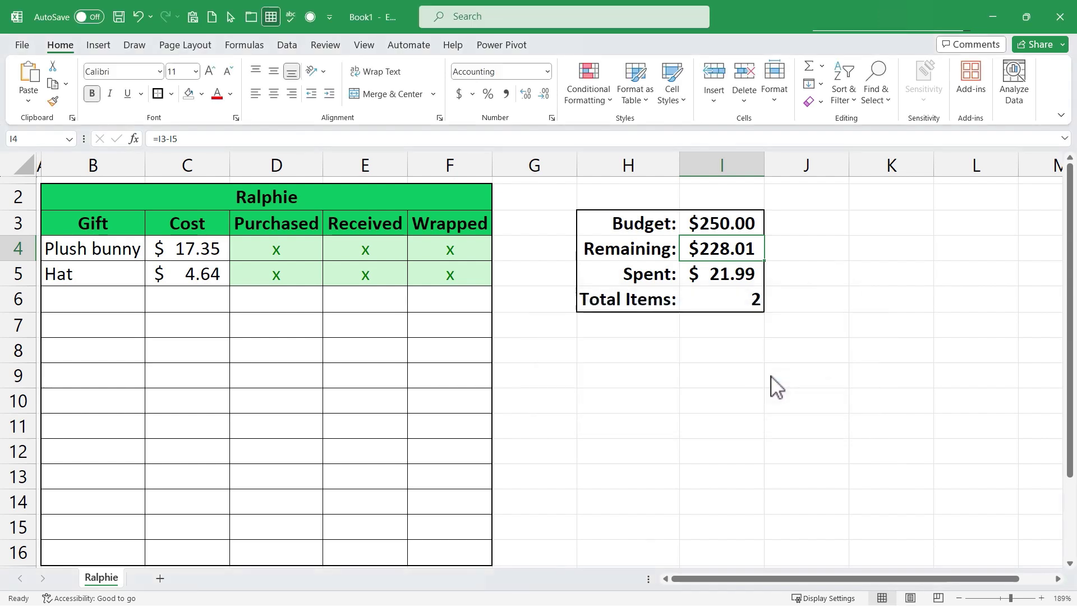
# Enter Smart glasses in B6 and autofit column B to fit it.
pyautogui.click(94, 305)
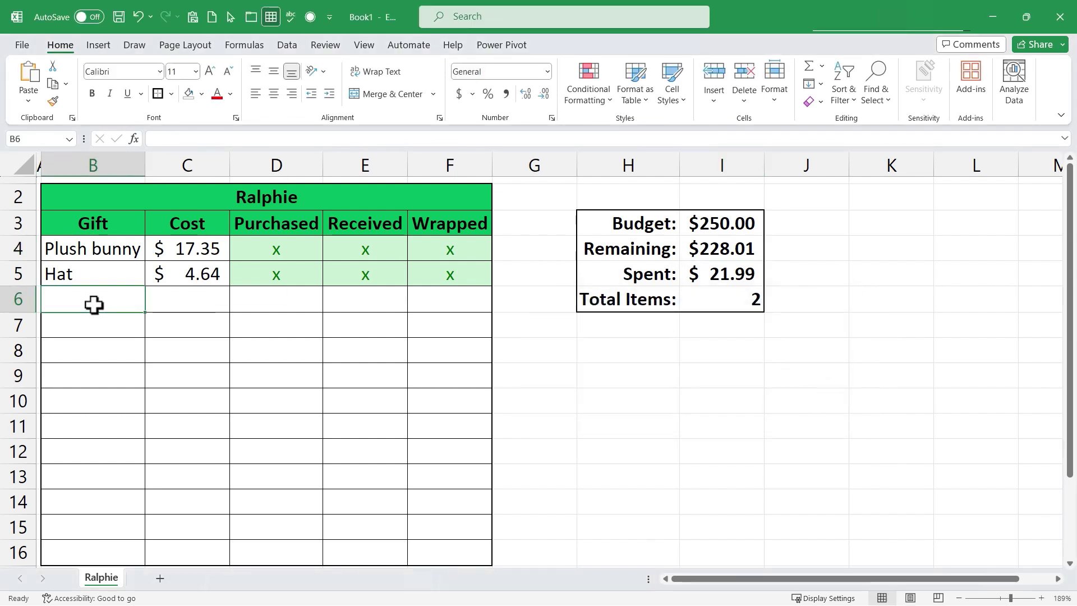
pyautogui.write('Smart glass')
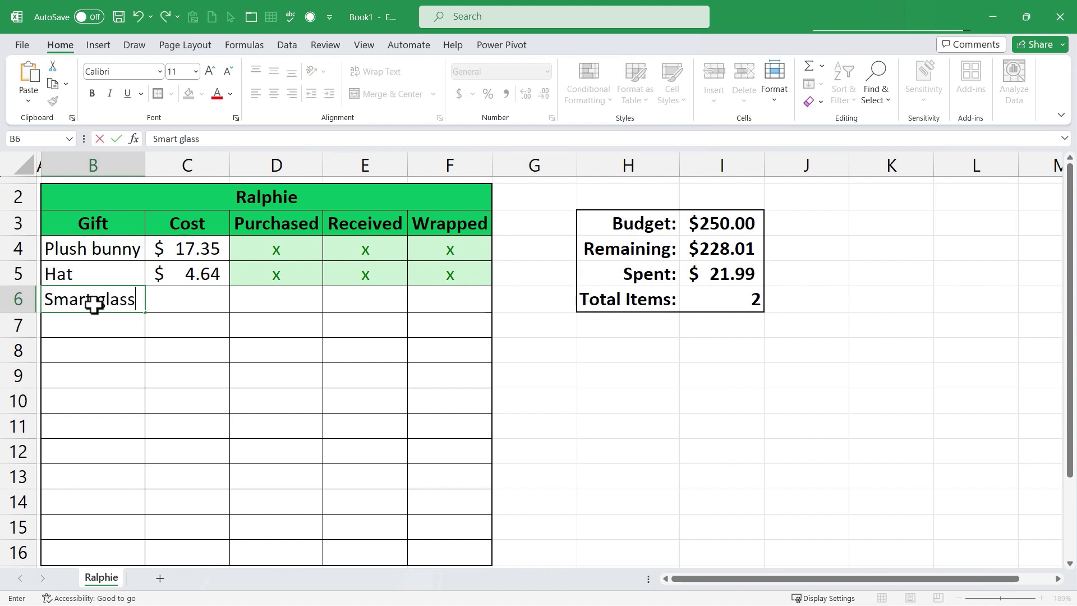
pyautogui.write('es')
pyautogui.press('Return')
pyautogui.doubleClick(145, 164)
pyautogui.click(147, 164)
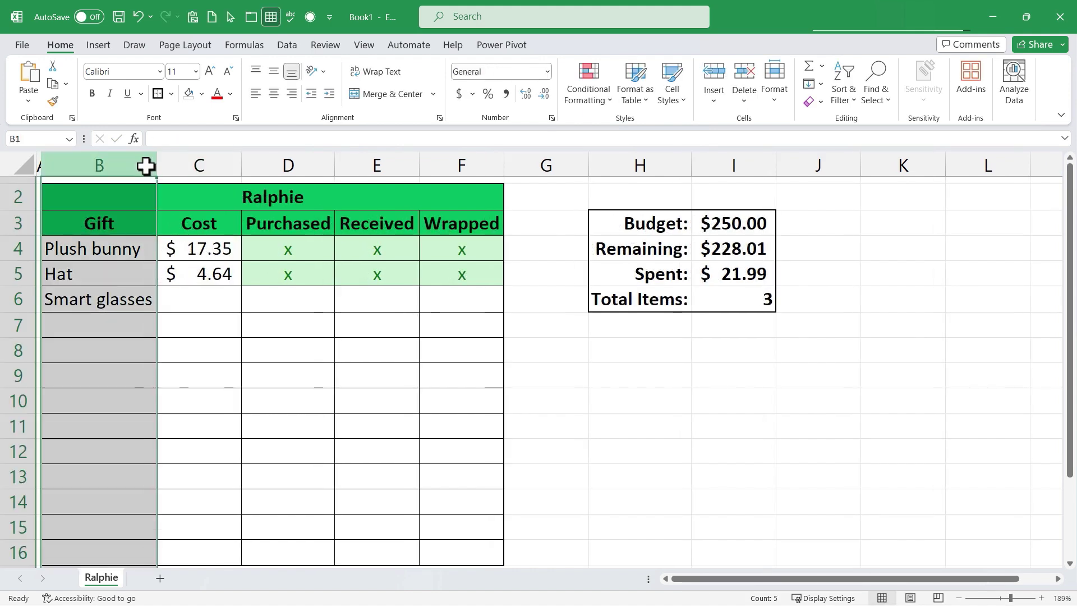
# Give Smart glasses a cost of 300 in C6 and mark it Purchased.
pyautogui.click(208, 302)
pyautogui.write('300')
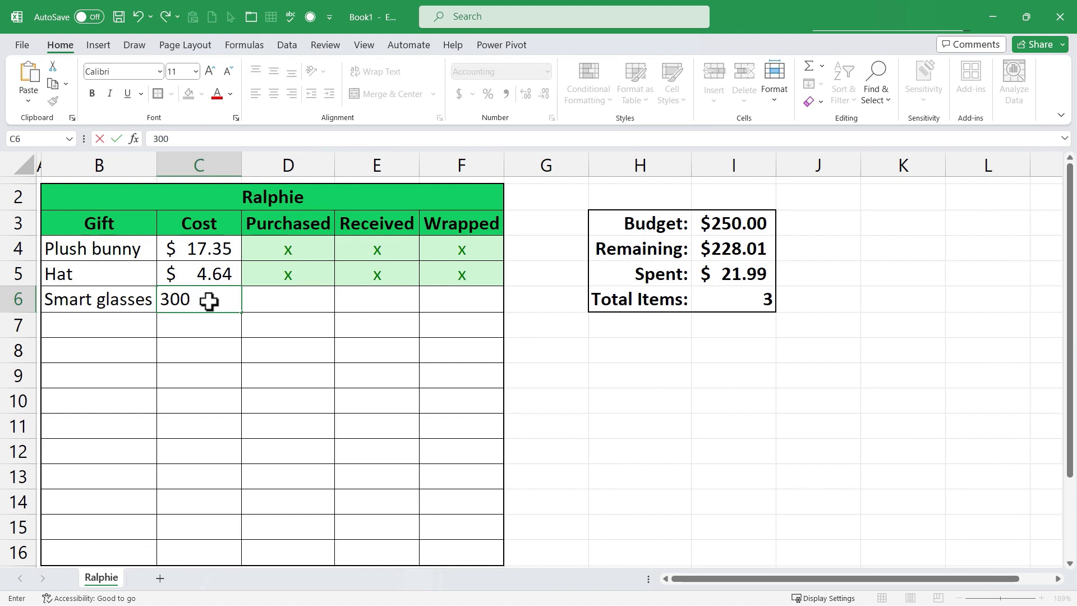
pyautogui.press('Tab')
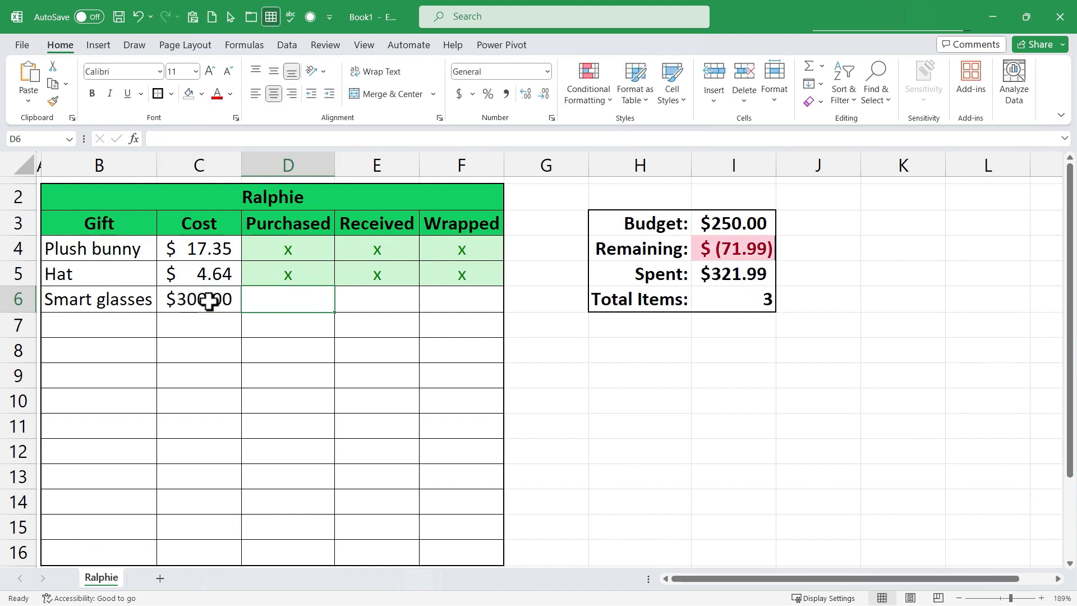
pyautogui.write('x')
pyautogui.press('Tab')
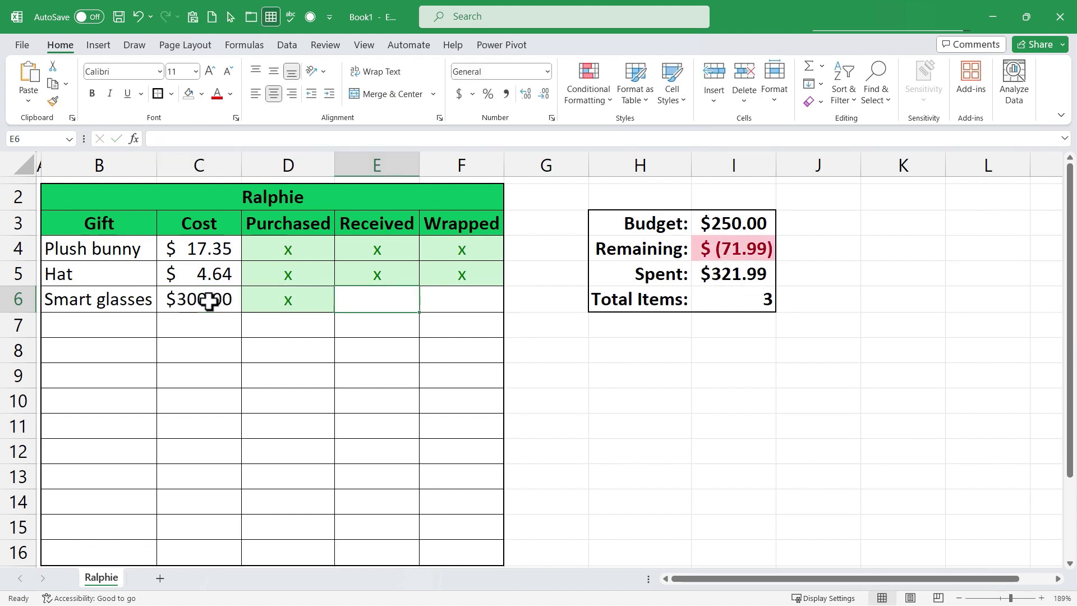
pyautogui.press('Tab')
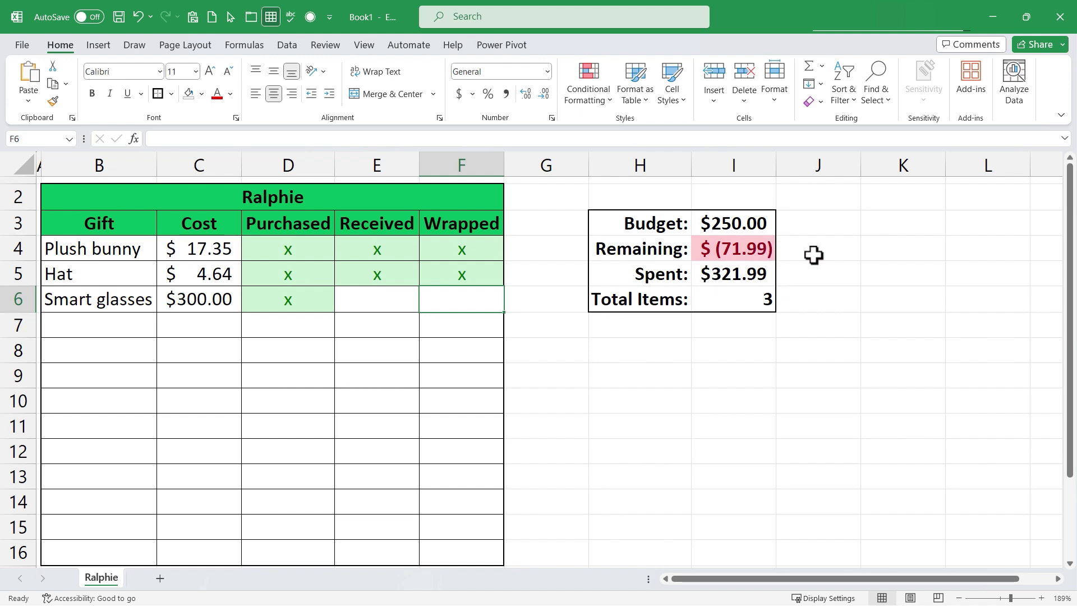
pyautogui.click(752, 355)
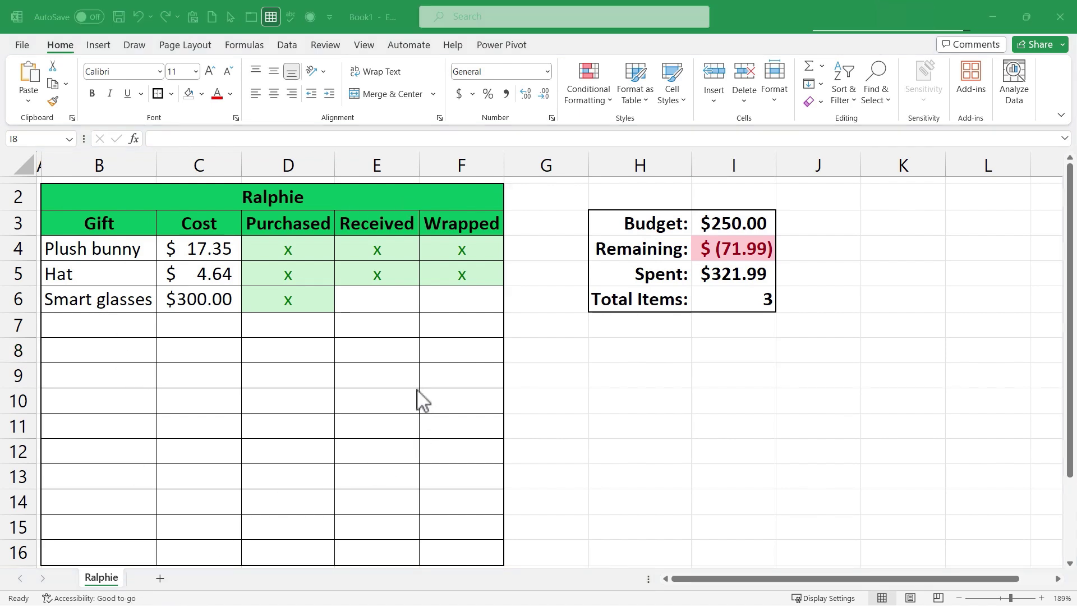
# Copy the Ralphie sheet to the end of the workbook.
pyautogui.rightClick(103, 578)
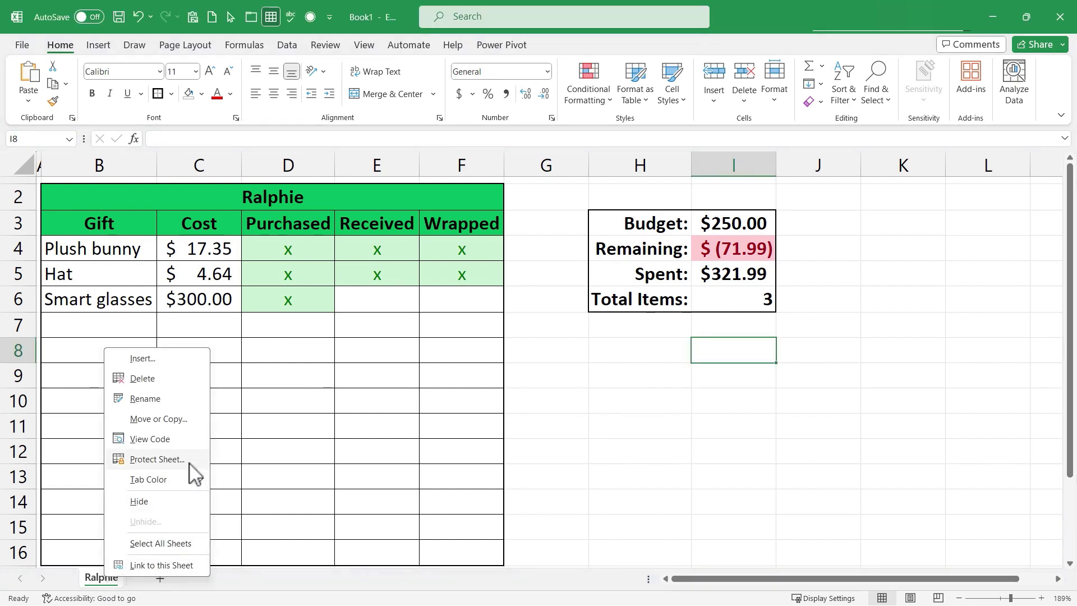
pyautogui.click(171, 419)
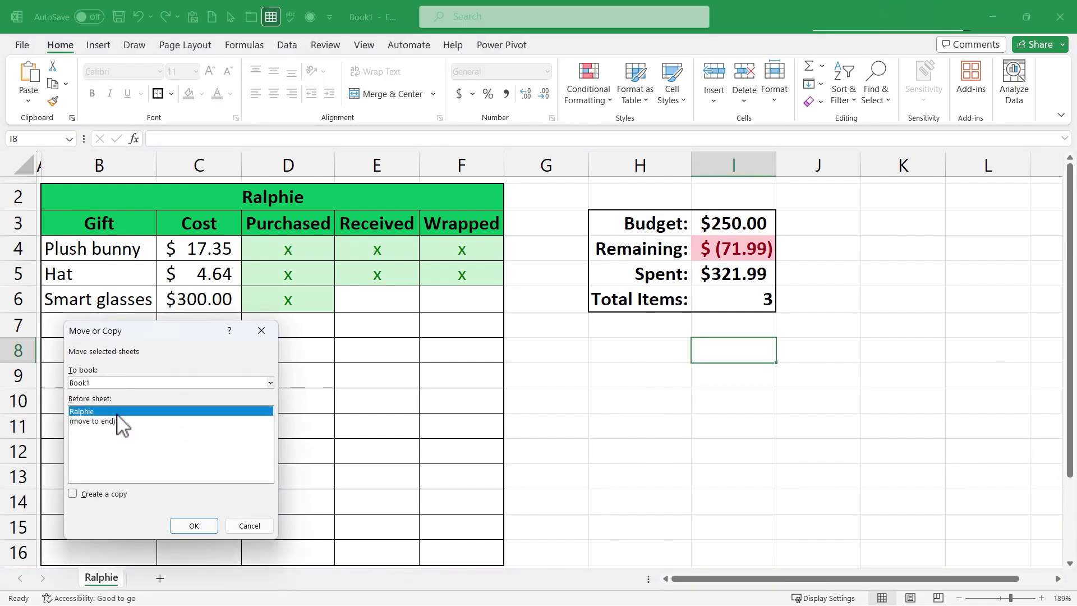
pyautogui.click(72, 493)
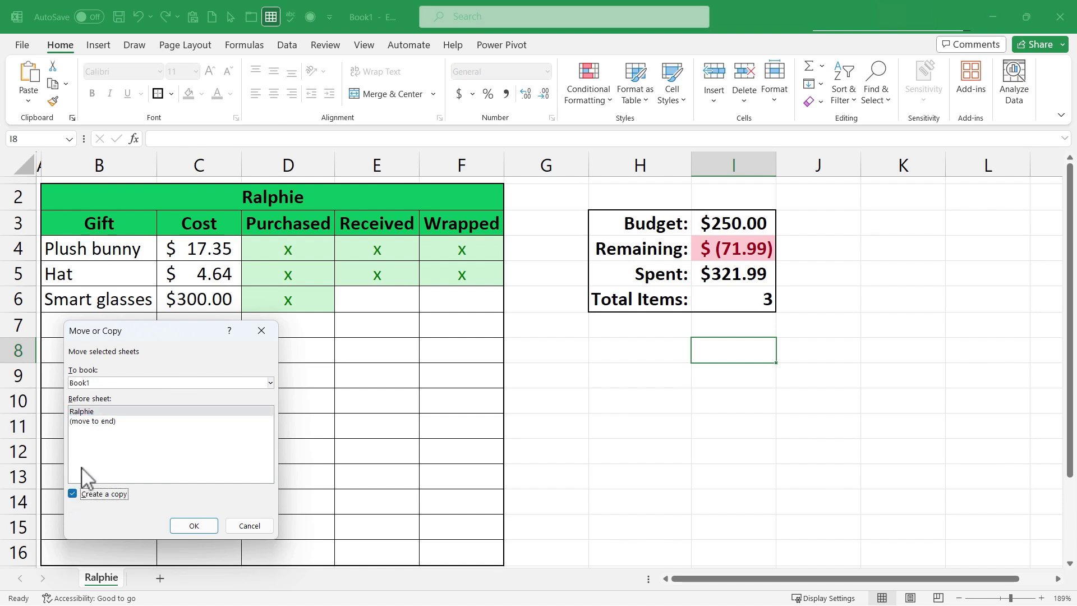
pyautogui.click(92, 421)
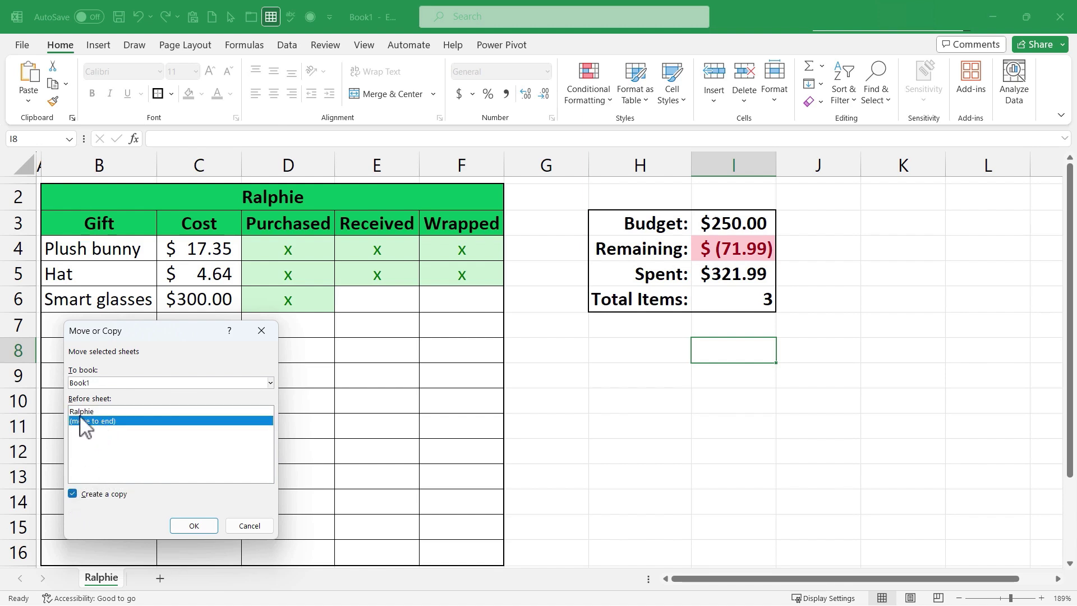
pyautogui.click(194, 525)
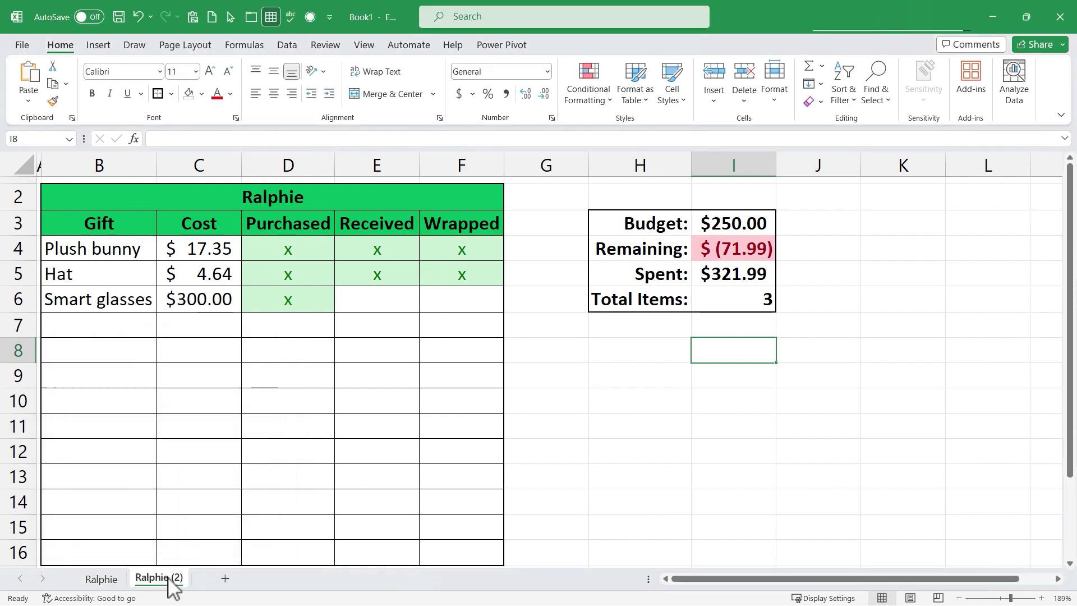
# Rename the copied sheet tab and its B2 title to Randy.
pyautogui.doubleClick(168, 578)
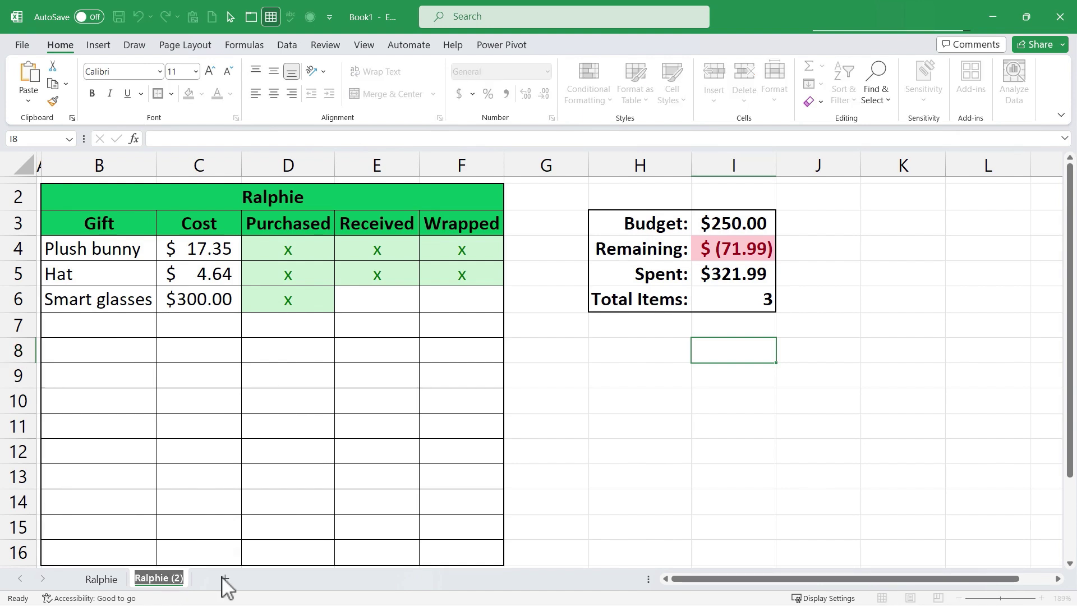
pyautogui.write('Randy')
pyautogui.press('Return')
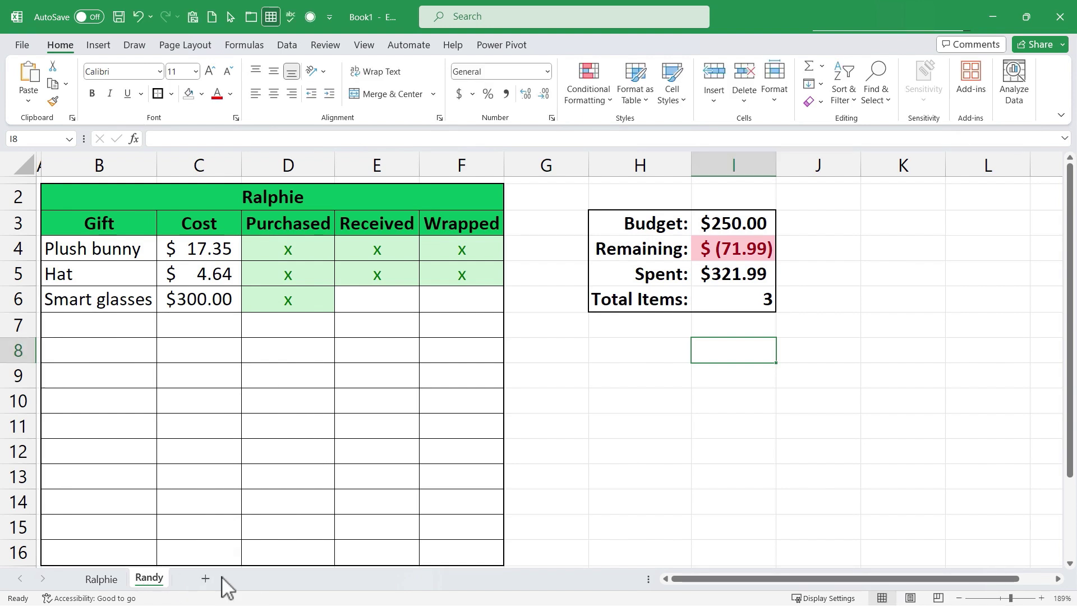
pyautogui.click(101, 199)
pyautogui.doubleClick(104, 193)
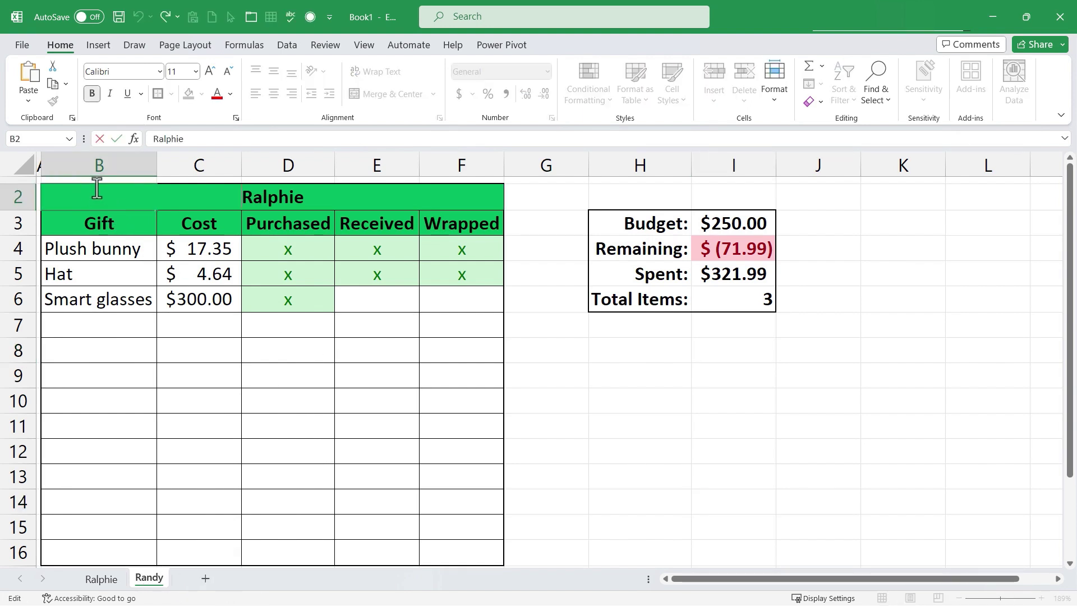
pyautogui.moveTo(237, 198); pyautogui.dragTo(303, 204)
pyautogui.write('Randy')
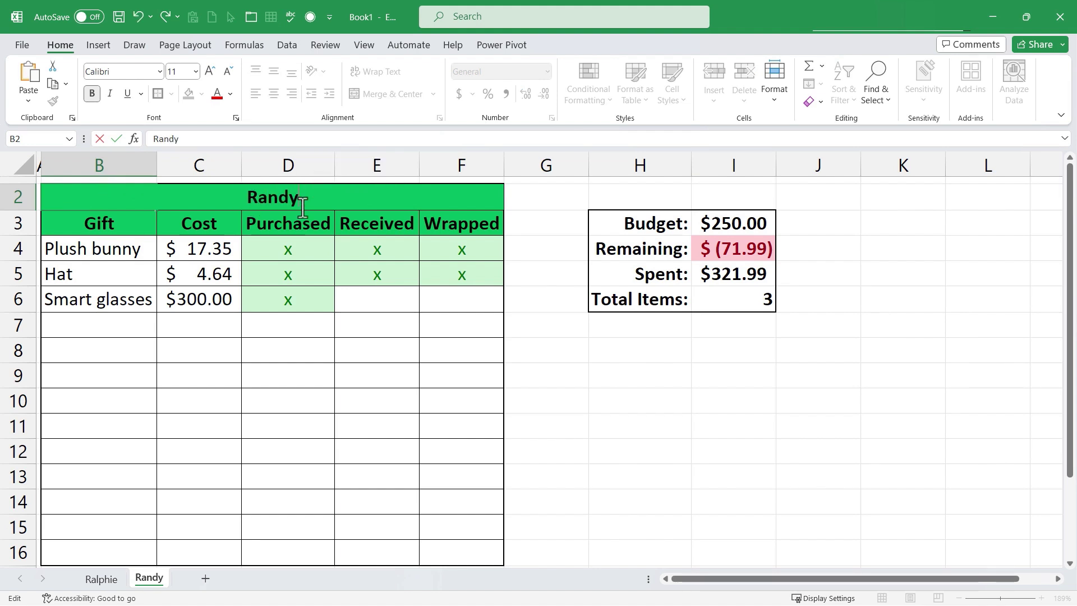
pyautogui.click(377, 274)
# Clear the contents of the gift rows B4:F9, keeping their formatting.
pyautogui.moveTo(461, 375); pyautogui.dragTo(88, 248)
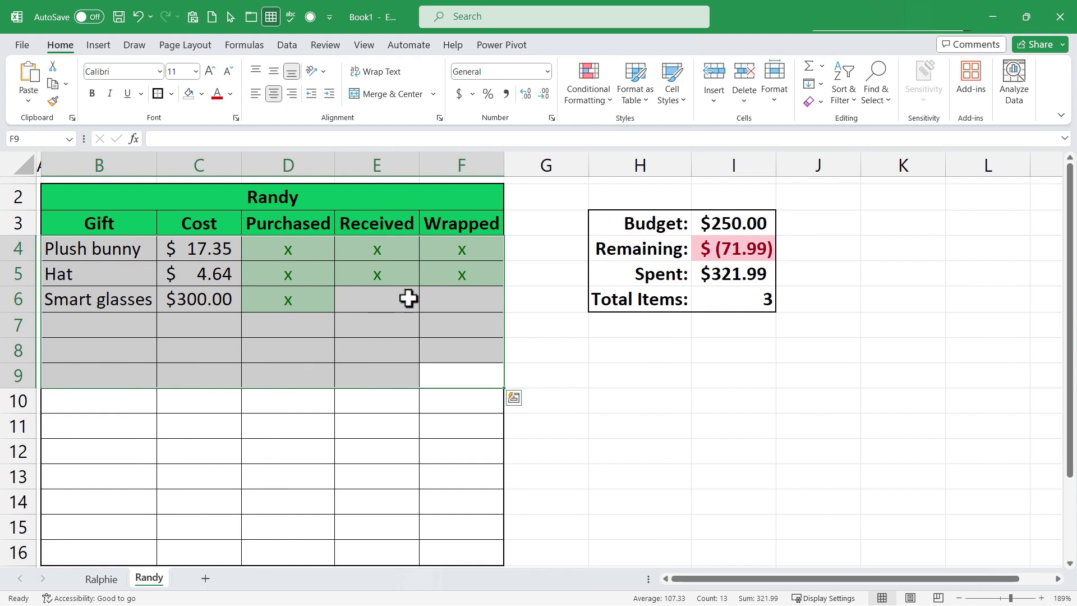
pyautogui.click(812, 112)
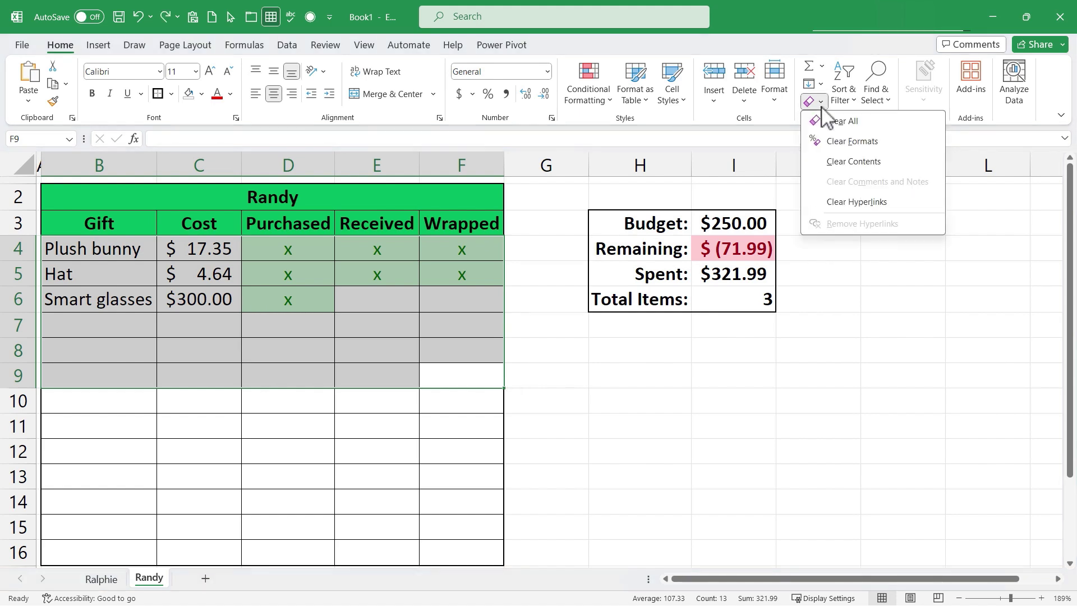
pyautogui.click(864, 162)
pyautogui.click(729, 400)
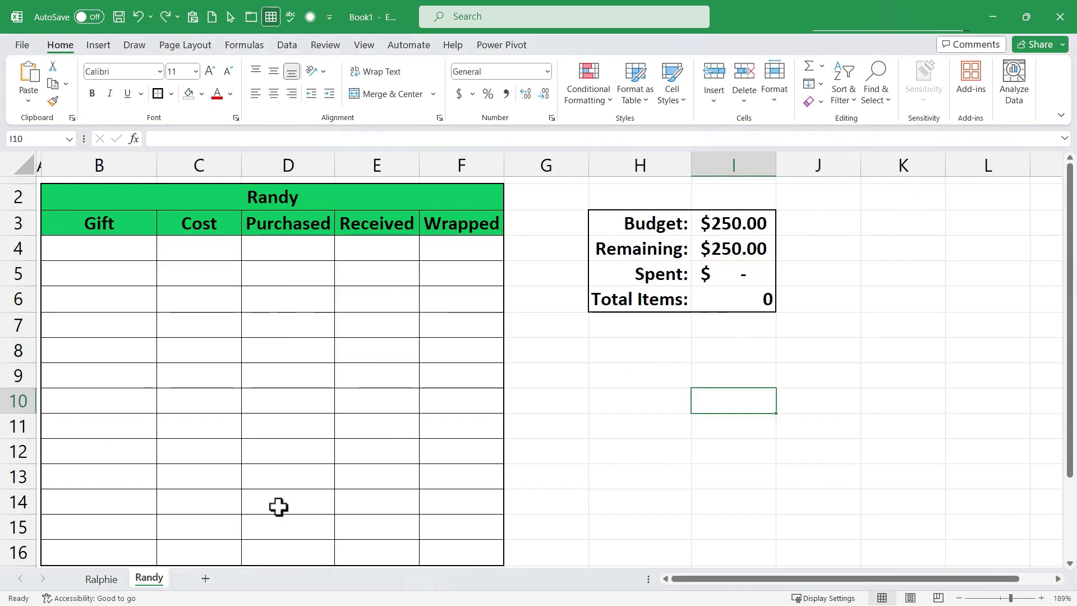
# Make two copies of the Randy sheet at the end of the workbook.
pyautogui.rightClick(155, 578)
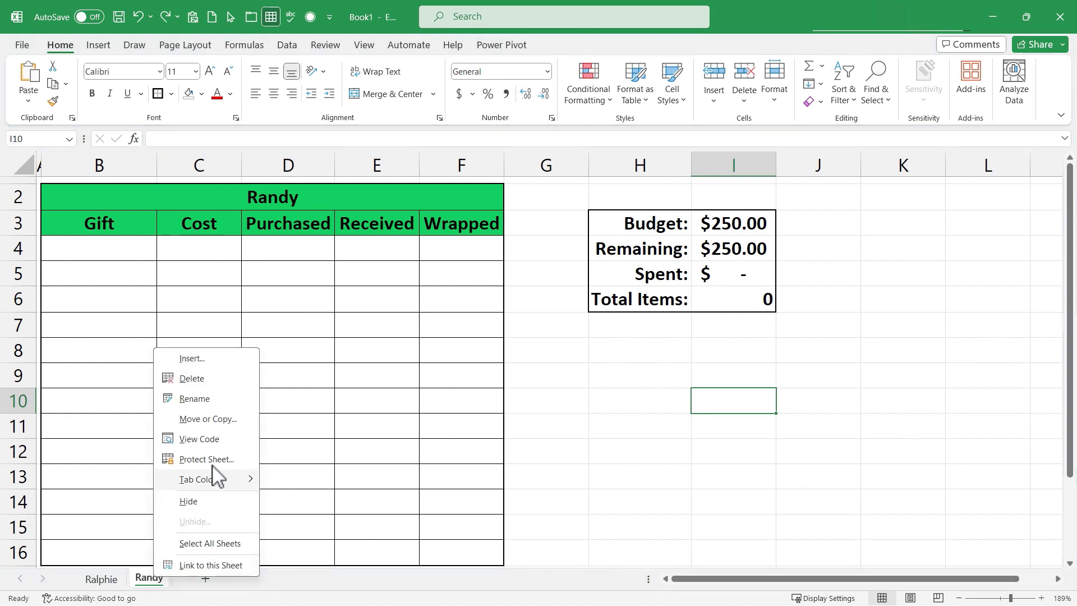
pyautogui.click(214, 419)
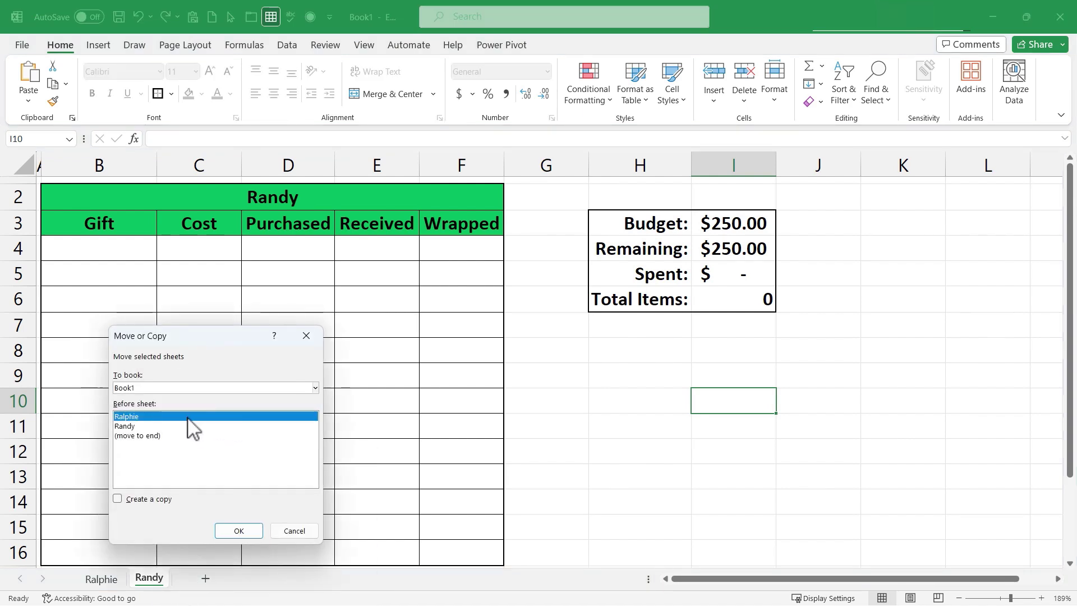
pyautogui.click(150, 436)
pyautogui.click(118, 499)
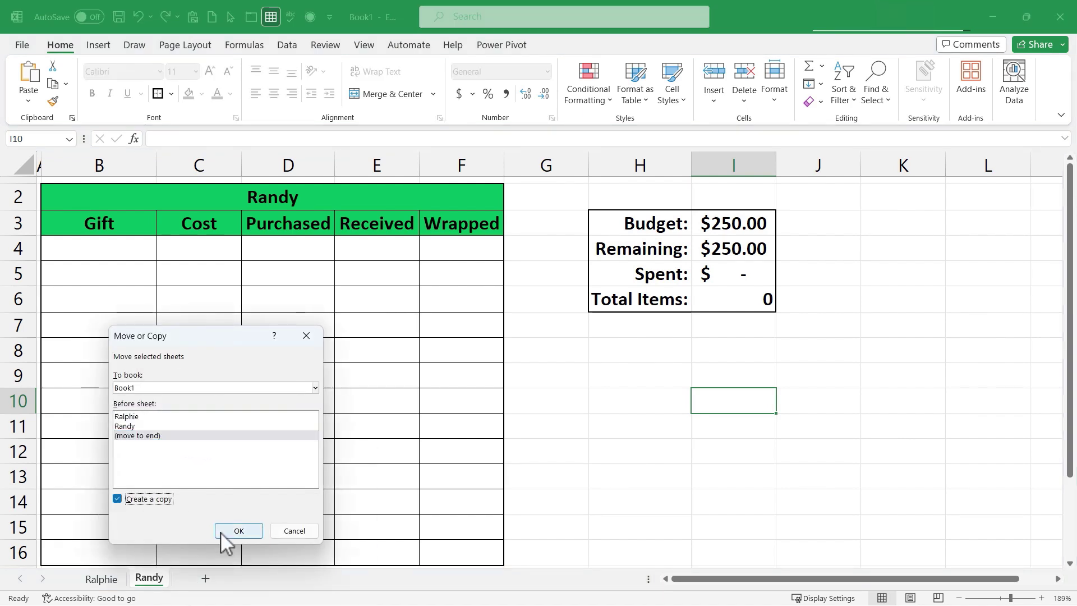
pyautogui.click(238, 531)
pyautogui.click(157, 586)
pyautogui.rightClick(158, 584)
pyautogui.click(227, 426)
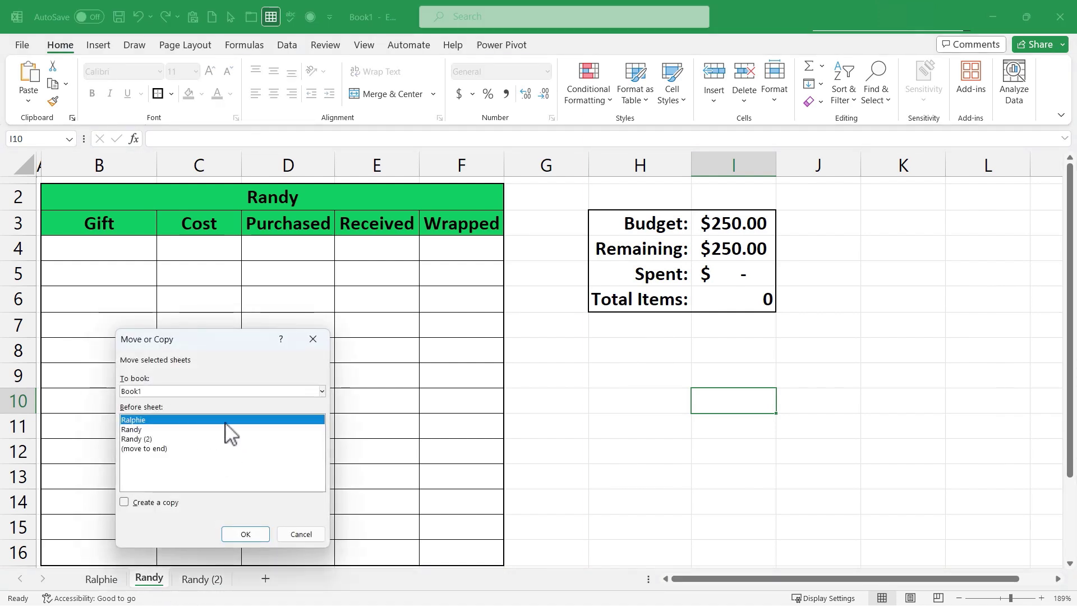
pyautogui.click(145, 448)
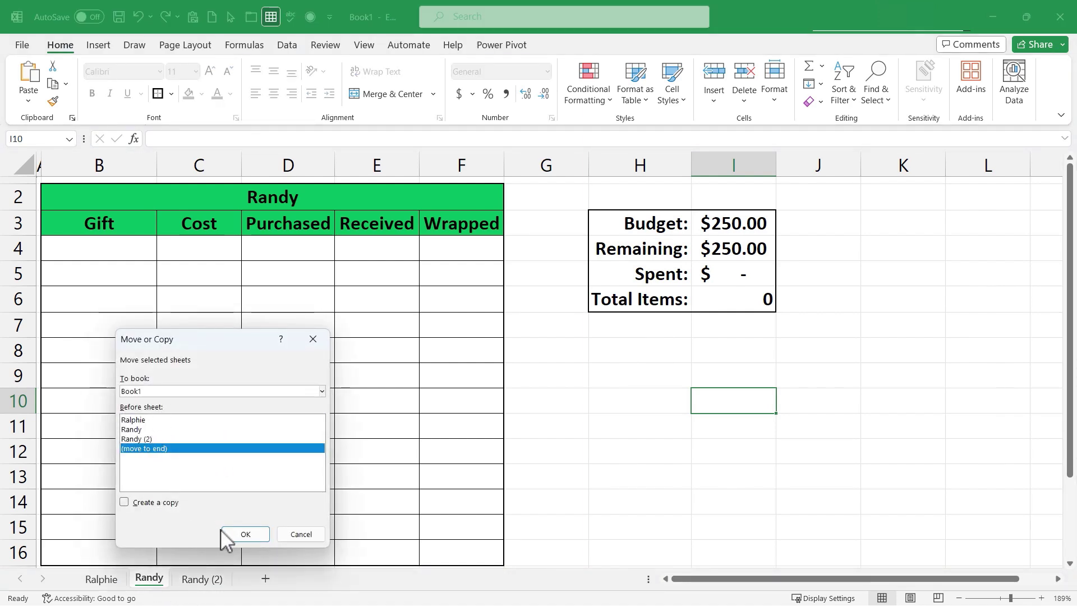
pyautogui.click(135, 502)
pyautogui.click(245, 533)
# Rename the copies Mother Parker and Old Man Parker.
pyautogui.click(216, 582)
pyautogui.doubleClick(215, 579)
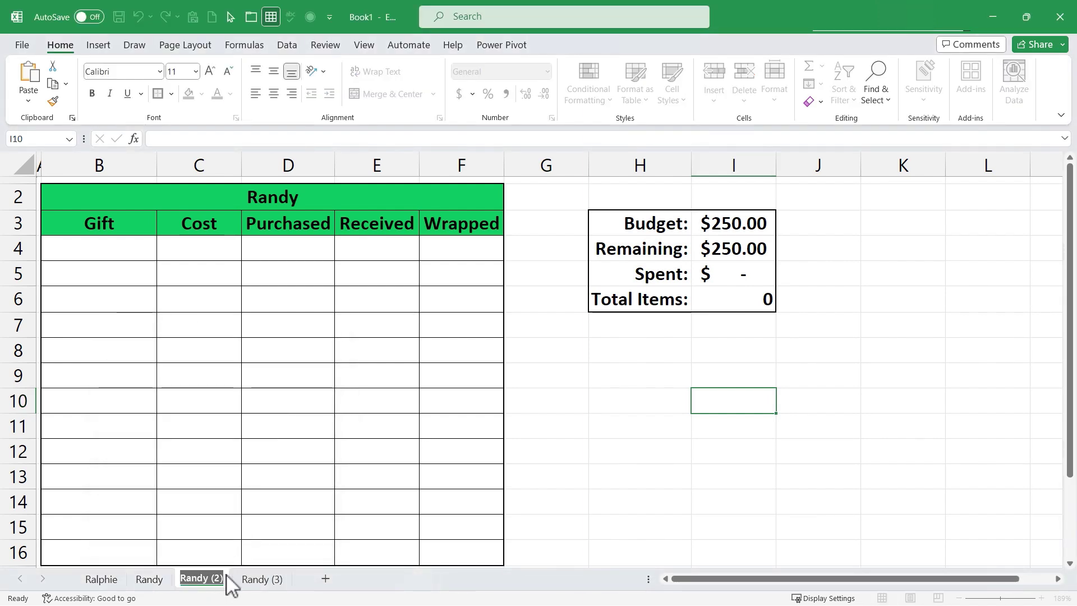
pyautogui.write('Mother Parker')
pyautogui.press('Return')
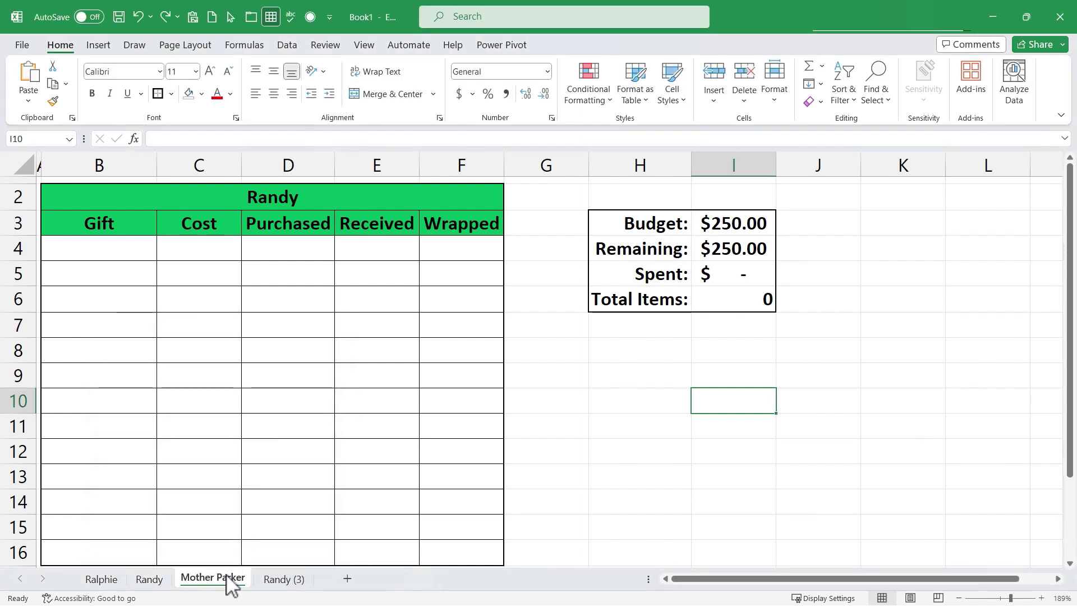
pyautogui.doubleClick(297, 581)
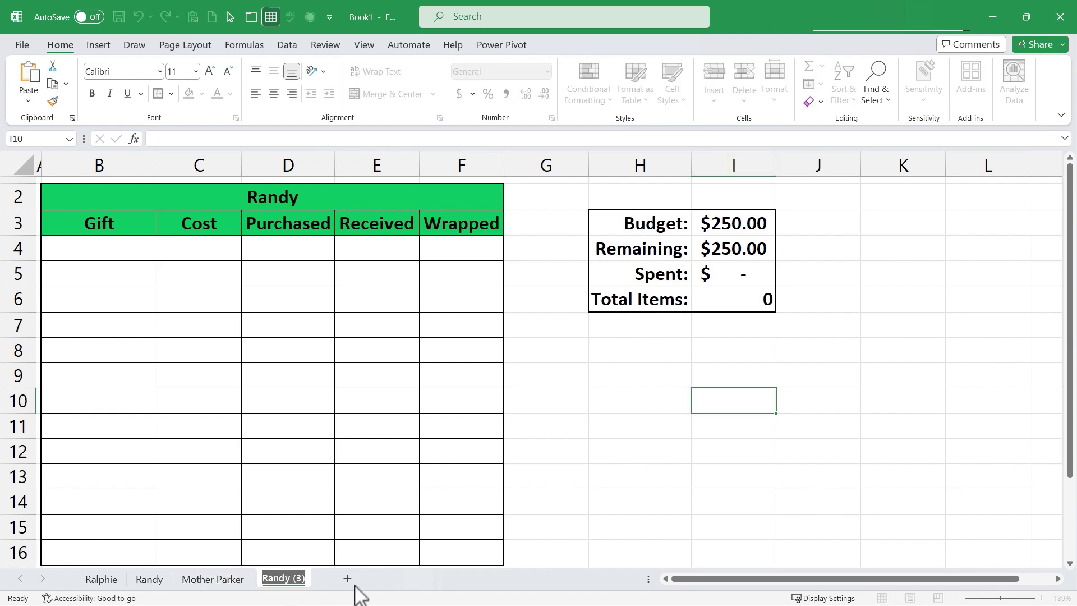
pyautogui.write('Old')
pyautogui.press('Return')
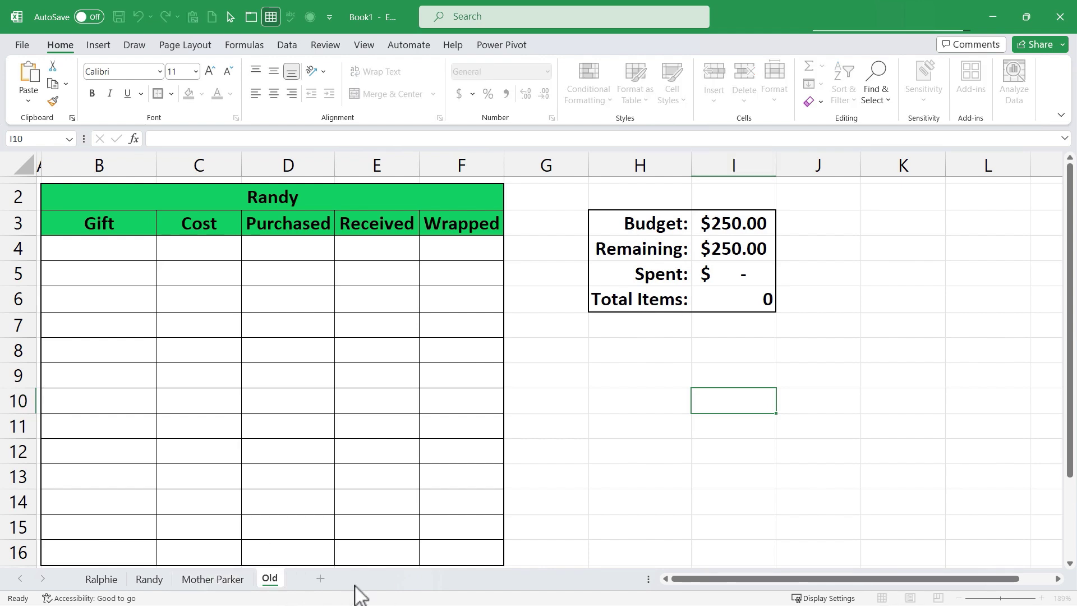
pyautogui.write('Man Parker')
pyautogui.press('Return')
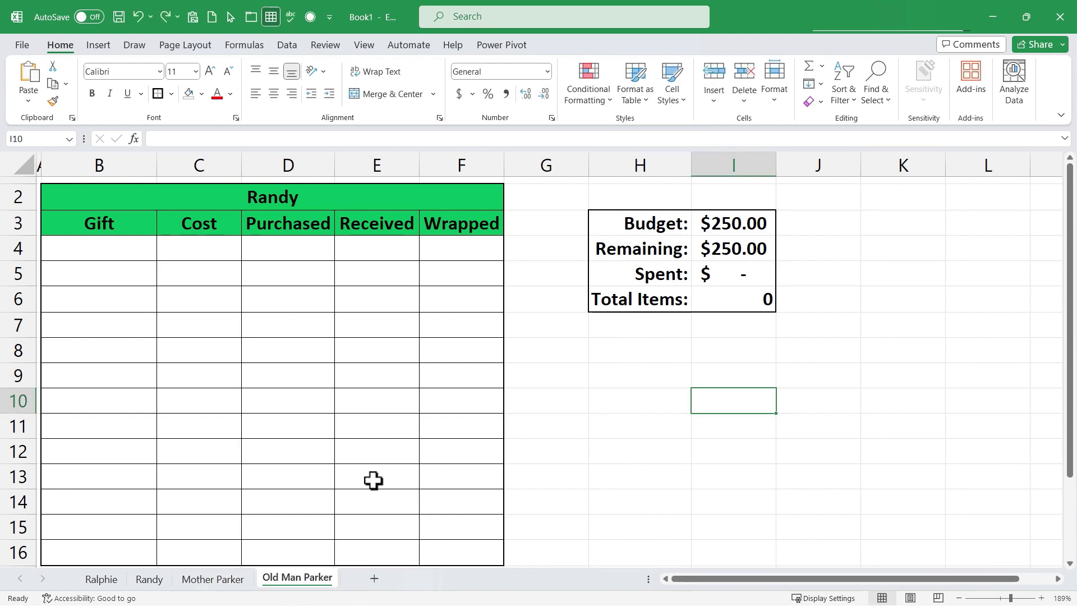
# On the Mother Parker sheet, replace 'Randy' in the B2 heading with 'Mother Parker'.
pyautogui.click(212, 579)
pyautogui.doubleClick(114, 200)
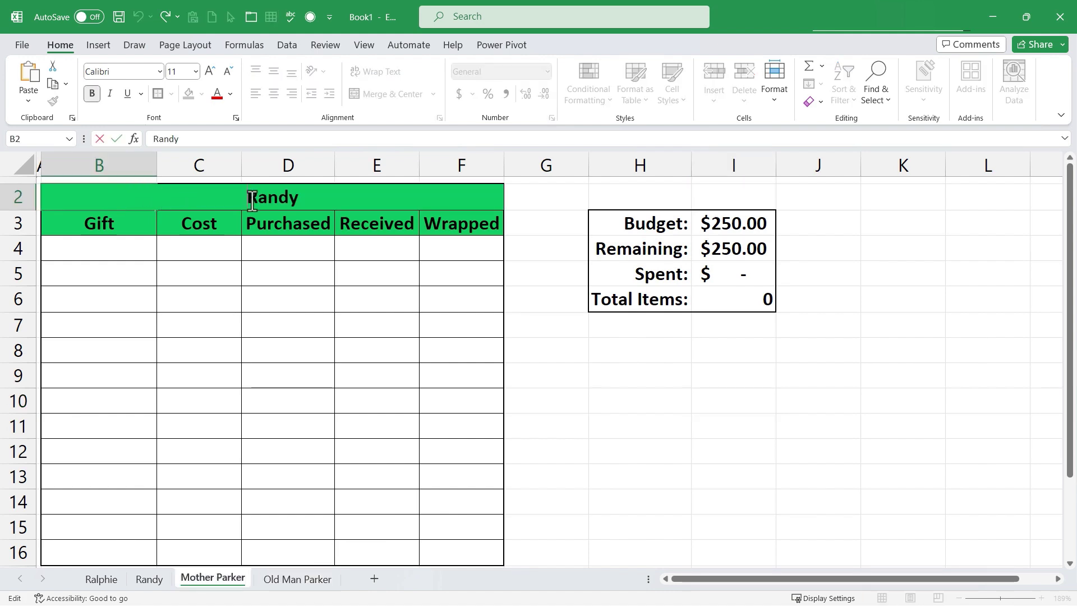
pyautogui.moveTo(252, 202); pyautogui.dragTo(303, 200)
pyautogui.write('Mother Parker')
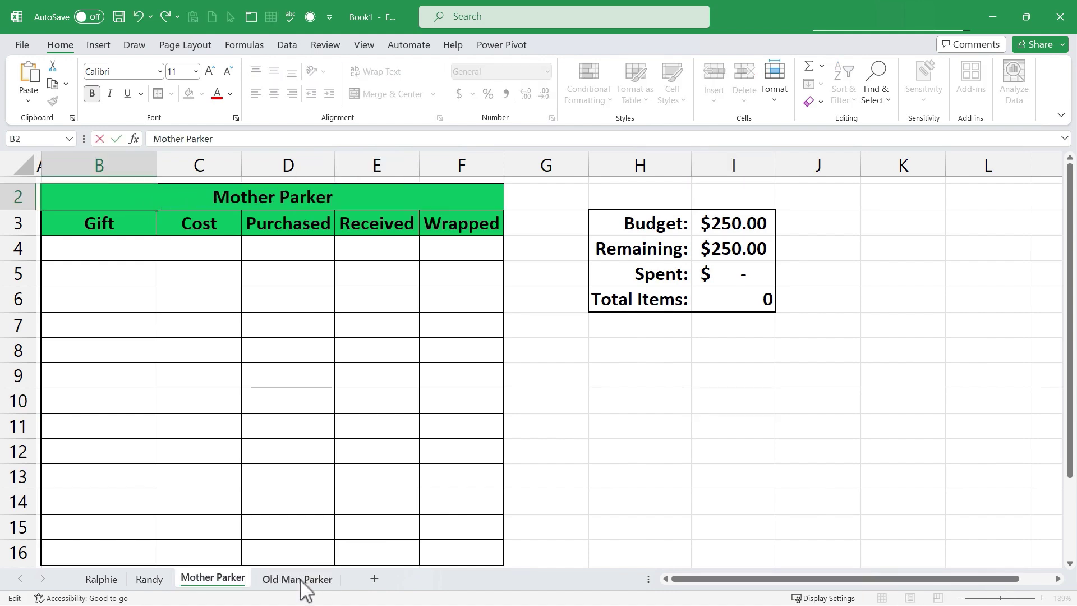
# On the Old Man Parker sheet, replace 'Randy' in the B2 heading with 'Old Man Parker'.
pyautogui.click(301, 581)
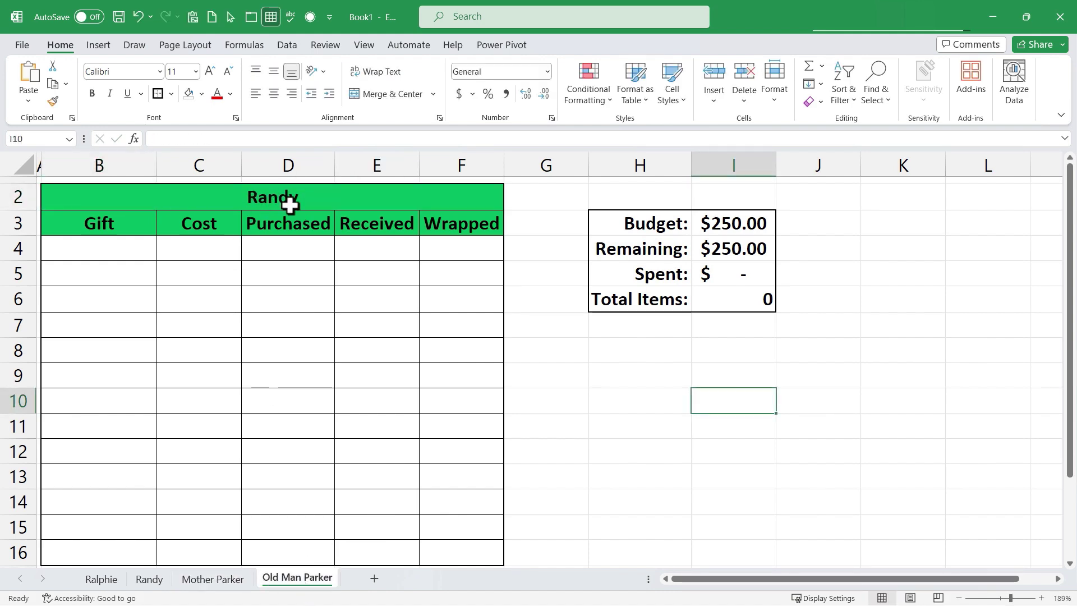
pyautogui.doubleClick(91, 200)
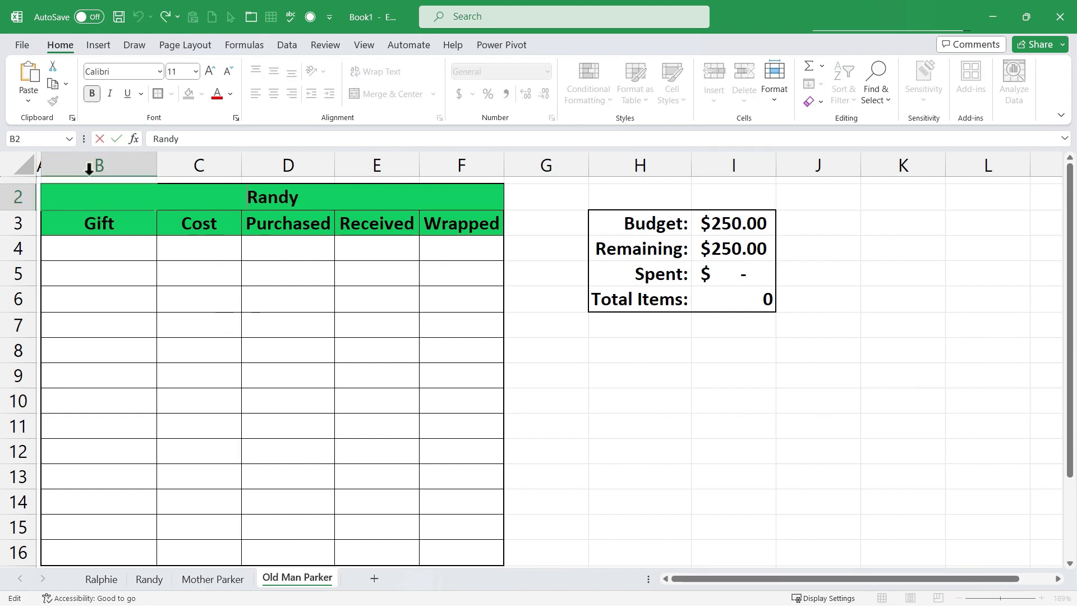
pyautogui.moveTo(246, 201); pyautogui.dragTo(298, 204)
pyautogui.write('O')
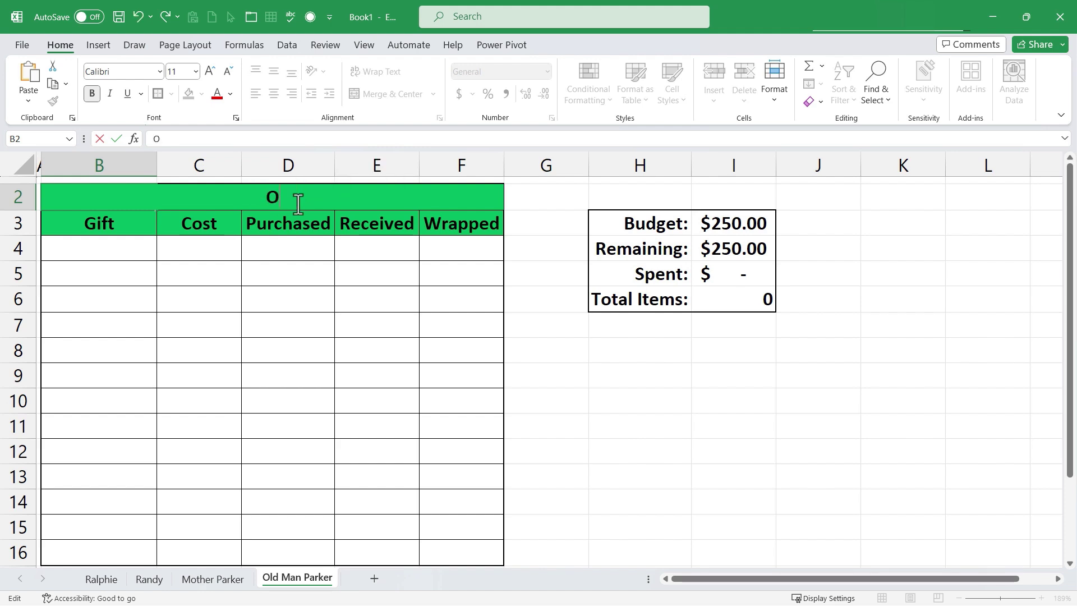
pyautogui.write('ld Man Parker')
pyautogui.click(617, 355)
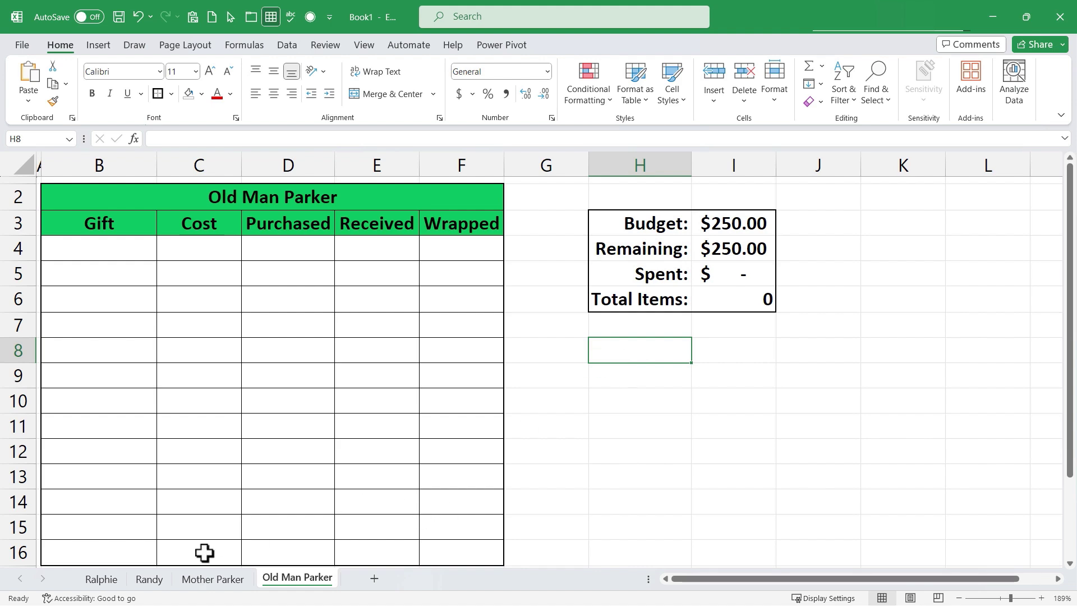
# Return to the Ralphie sheet and Save As 'Christmas Gift Planner 2024' in Downloads.
pyautogui.click(103, 580)
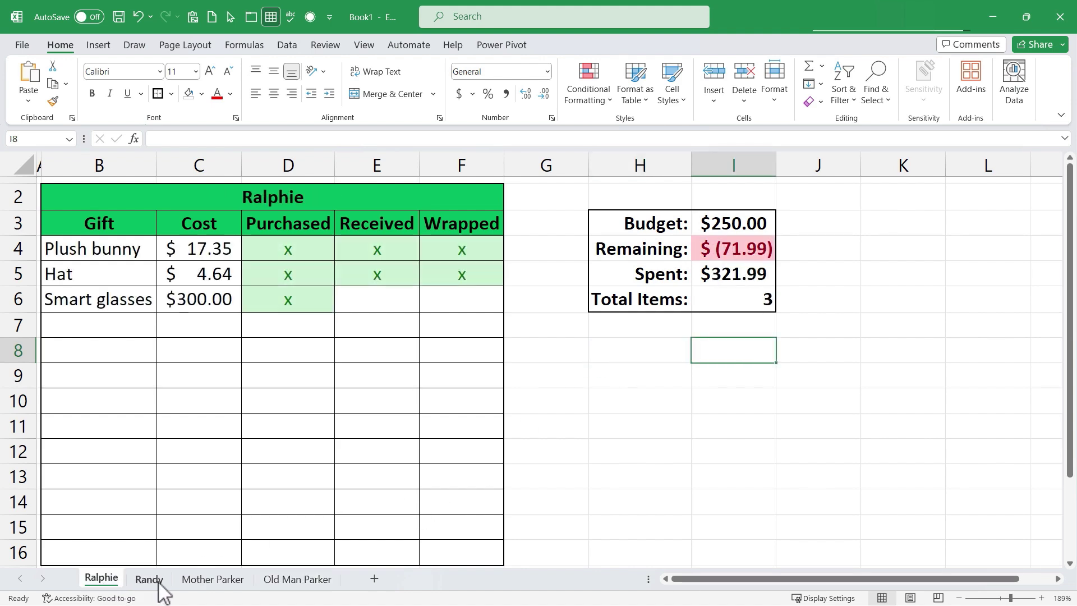
pyautogui.click(22, 45)
pyautogui.click(49, 264)
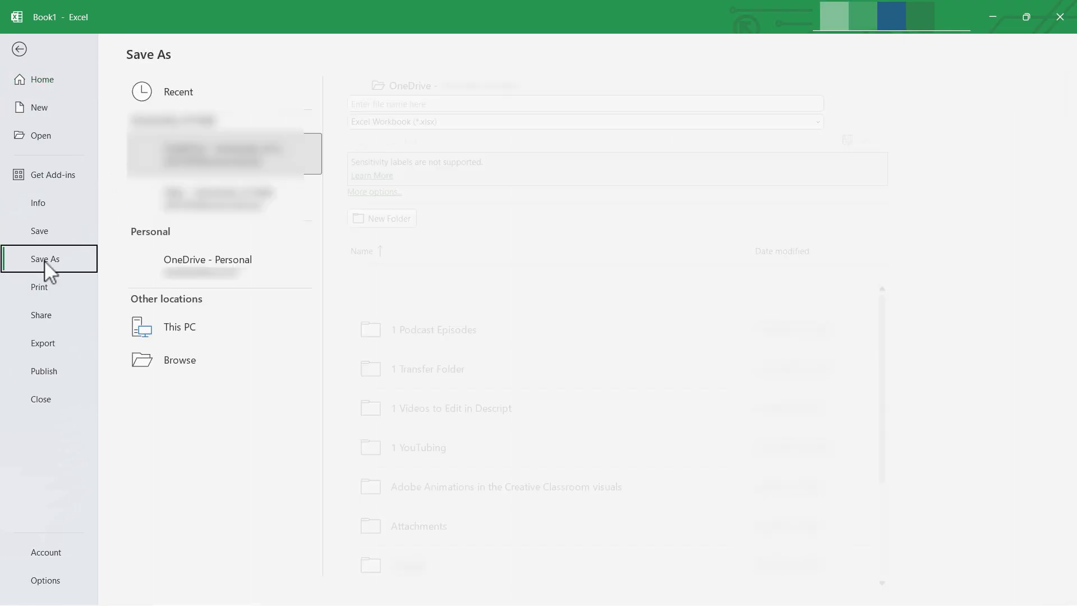
pyautogui.click(187, 335)
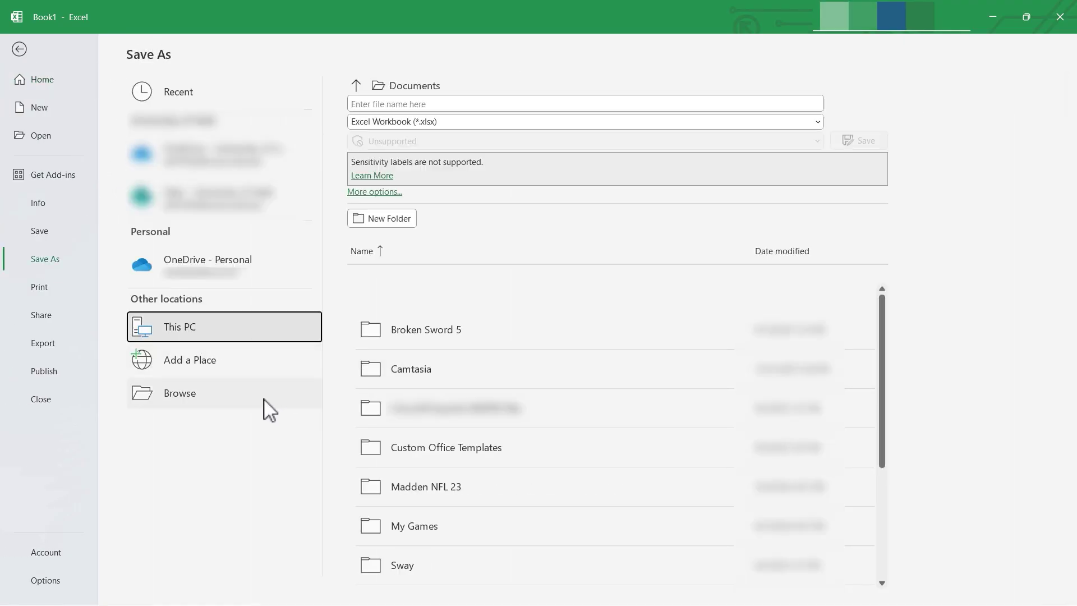
pyautogui.click(196, 401)
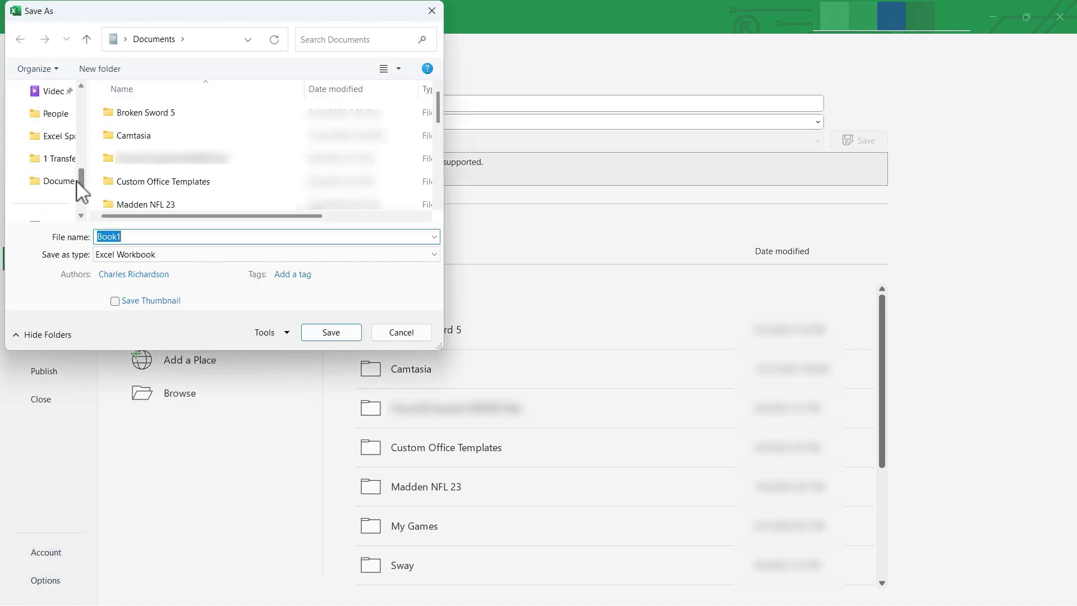
pyautogui.moveTo(77, 182); pyautogui.dragTo(76, 175)
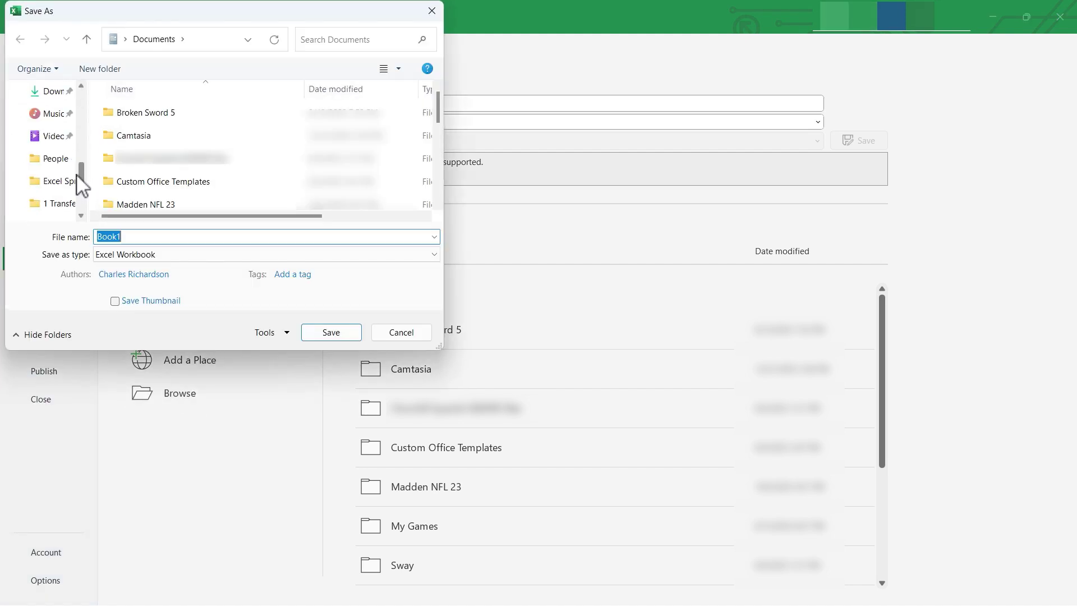
pyautogui.click(52, 92)
pyautogui.doubleClick(147, 236)
pyautogui.write('Chri')
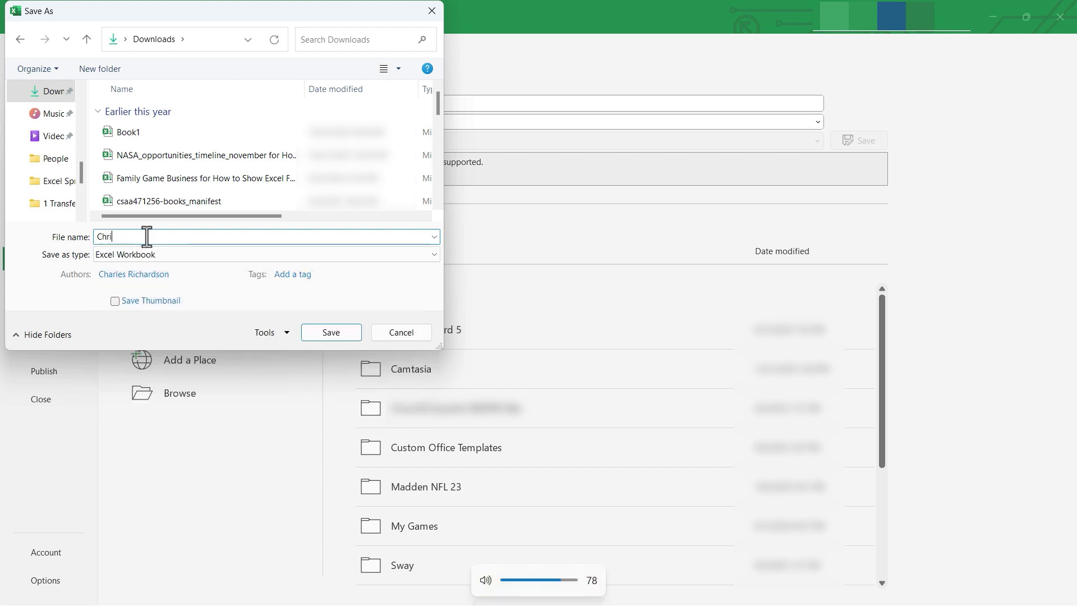
pyautogui.write('stmas Gift Planner 2024')
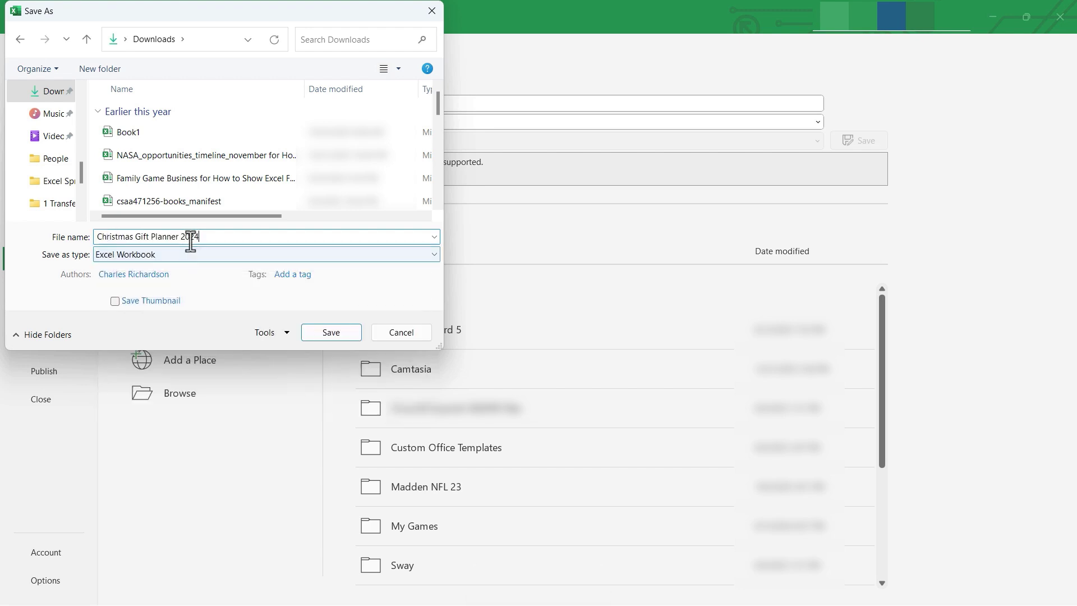
pyautogui.click(332, 332)
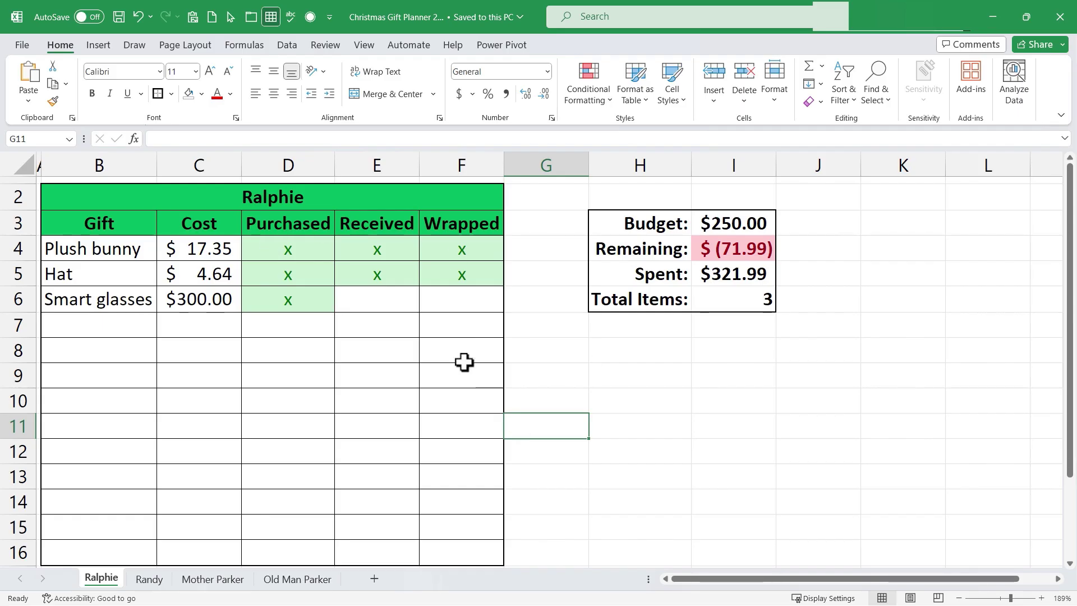
# Upload the workbook to OneDrive - Personal and copy an anyone-can-edit share link.
pyautogui.click(22, 46)
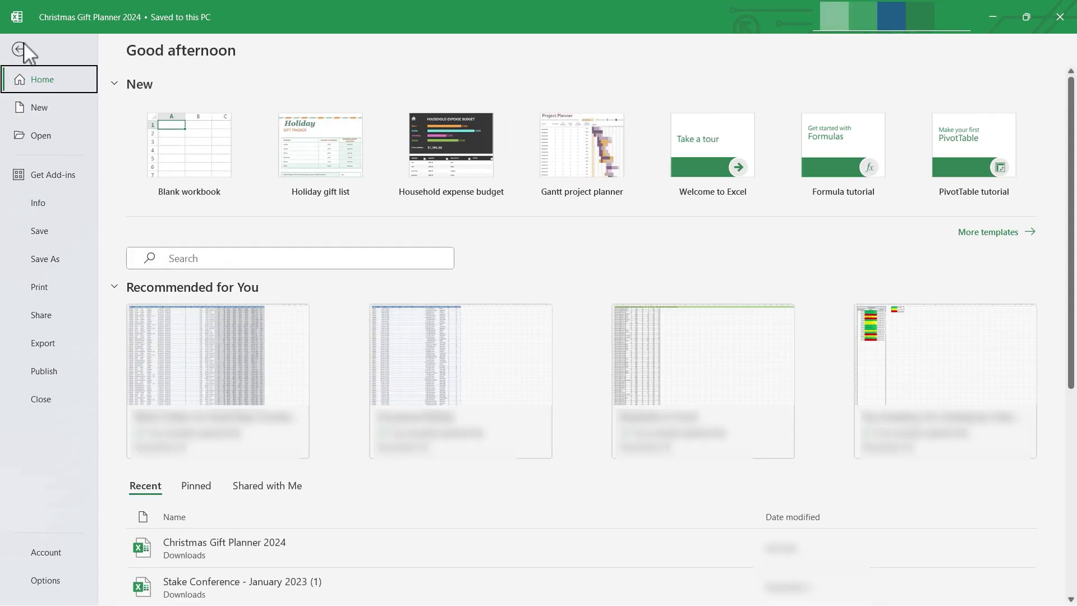
pyautogui.click(39, 313)
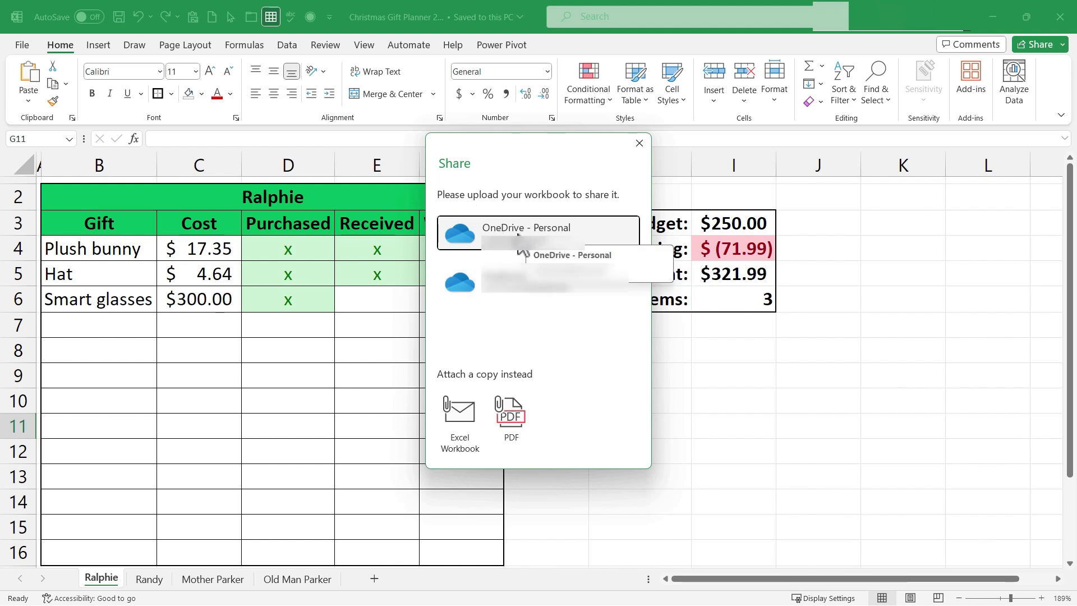
pyautogui.click(522, 235)
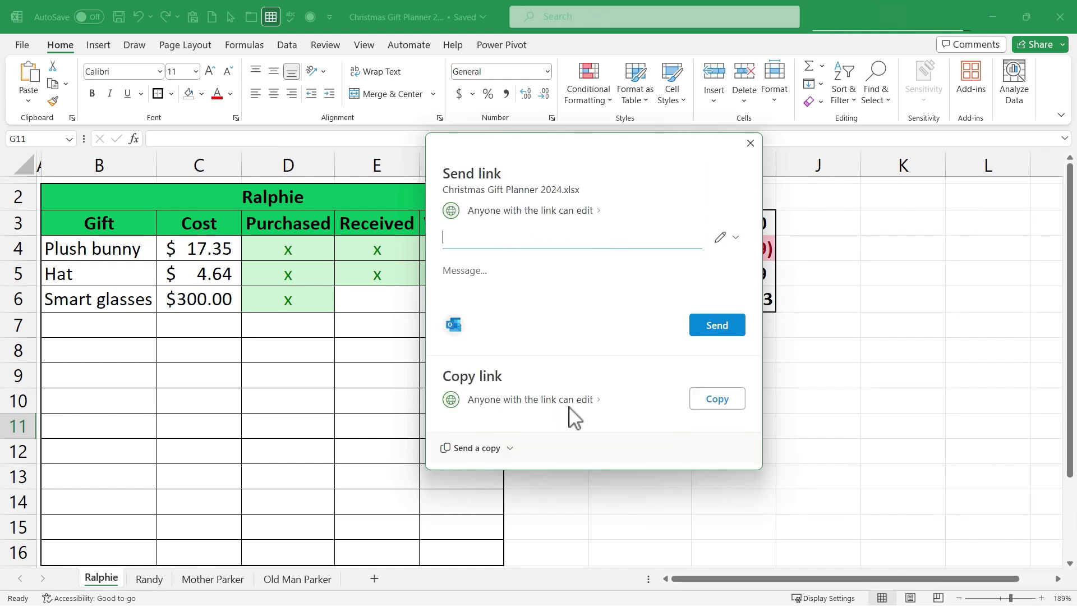
pyautogui.click(728, 400)
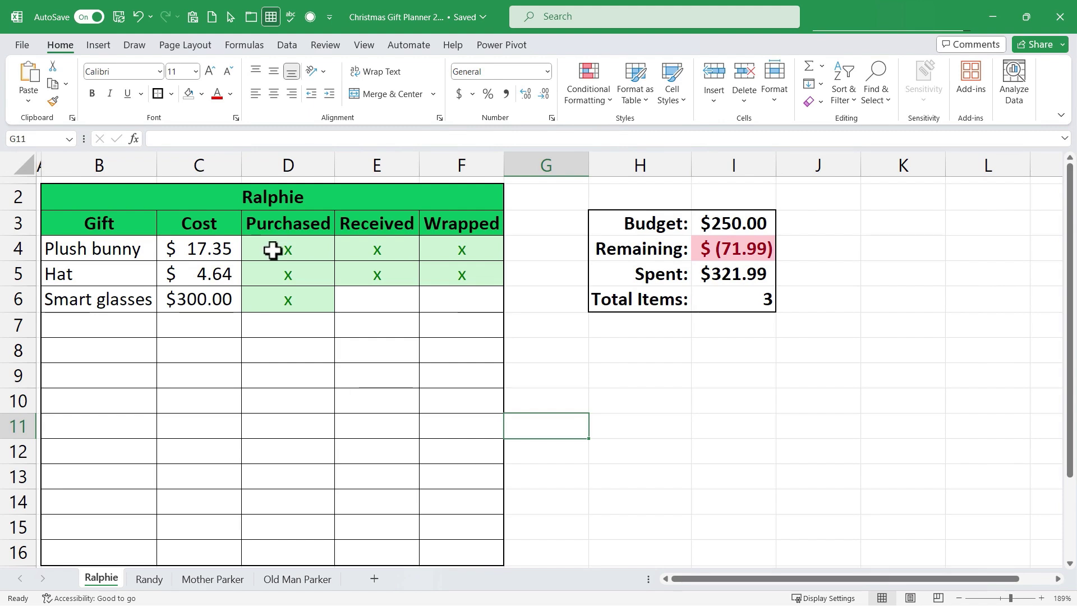
# Reopen the Share panel to confirm the sharing, then close it.
pyautogui.click(22, 45)
pyautogui.click(34, 284)
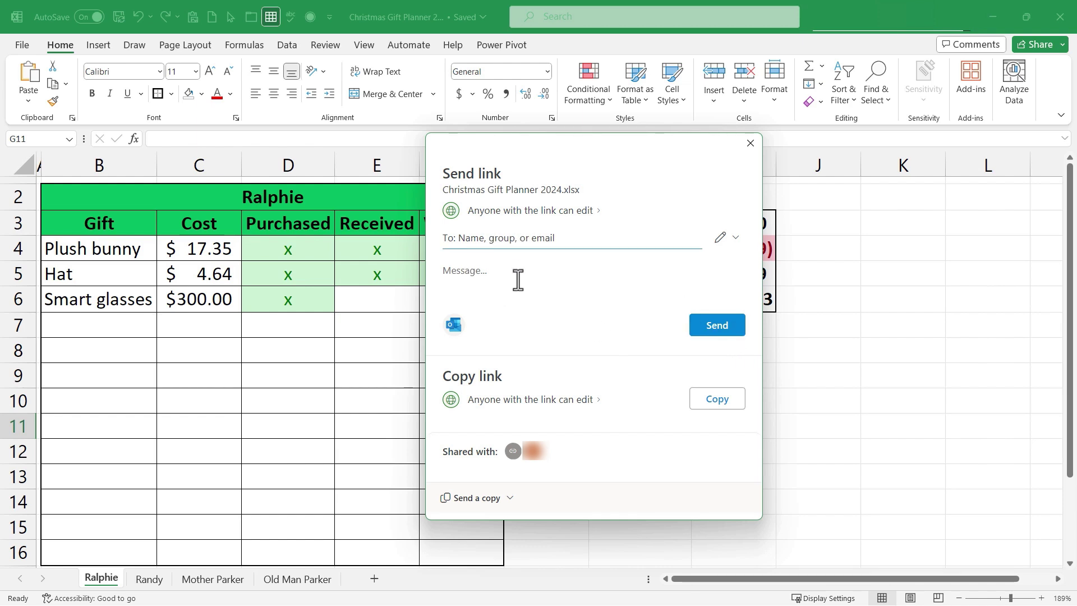
pyautogui.click(828, 165)
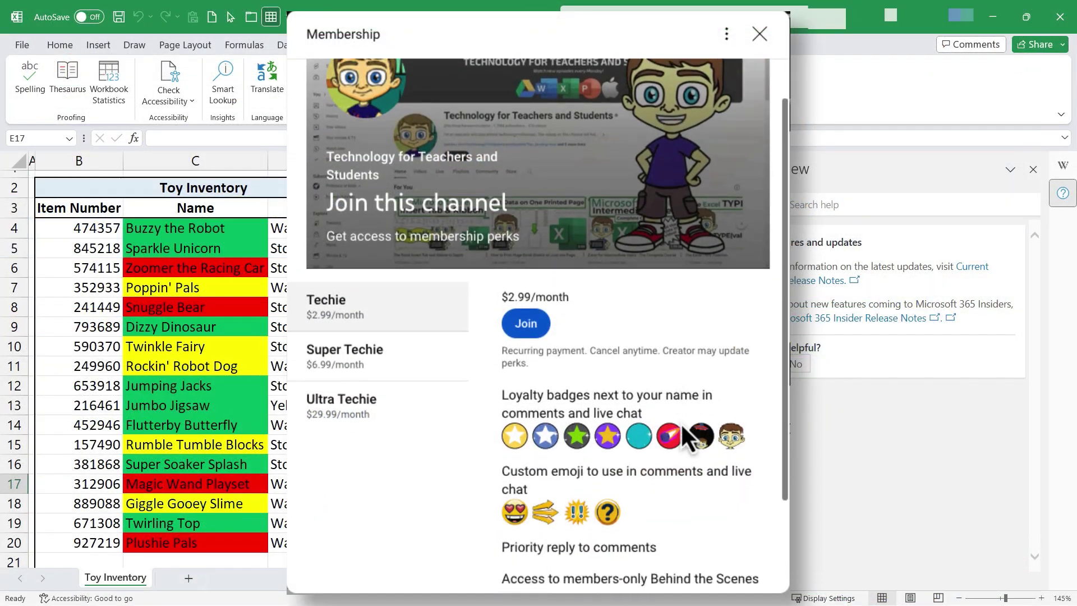
# Scroll through the channel's membership tiers and Super Thanks amounts on YouTube.
pyautogui.scroll(-1, 681, 422)
pyautogui.scroll(3, 680, 422)
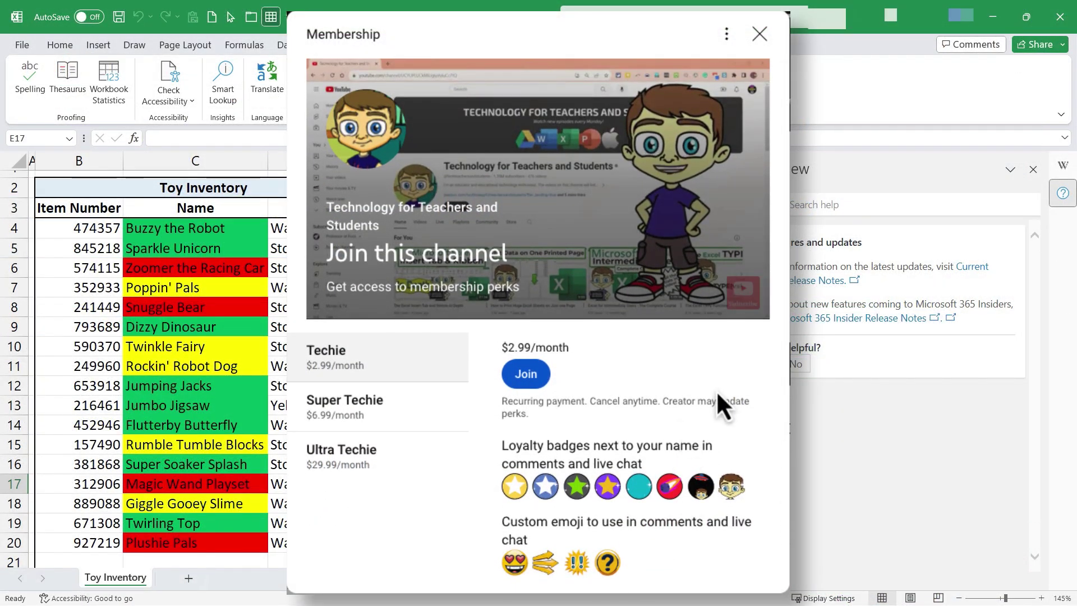
pyautogui.scroll(-1, 726, 395)
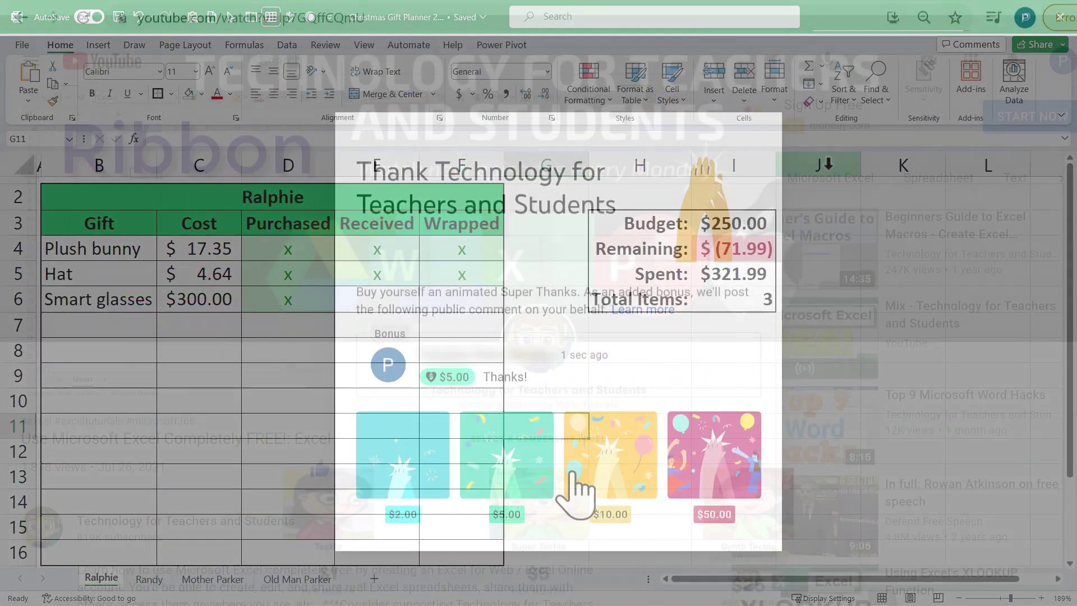